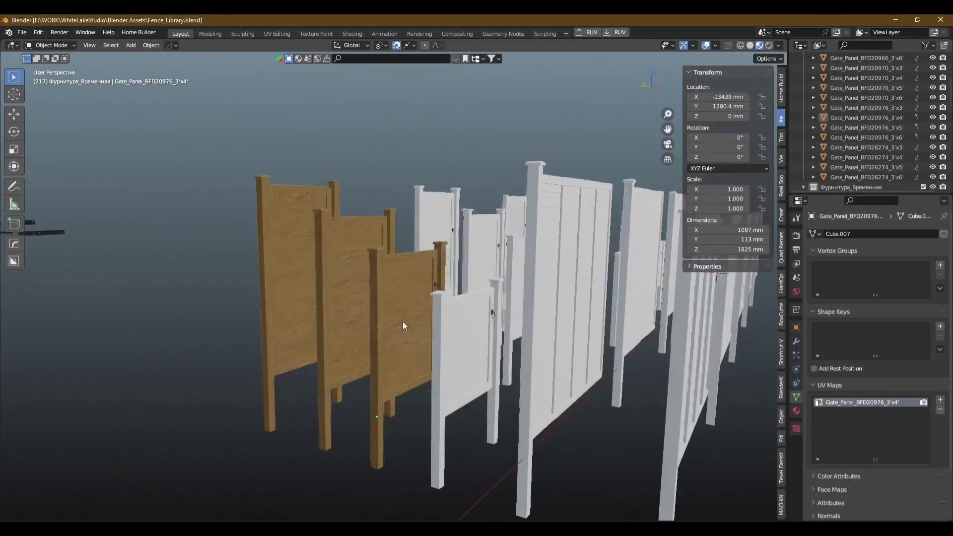
Select the white gate and rename its UV map to Gate_Panel_BFD20976_3'x3'.
{"action": "left_click", "coordinate": [466, 333]}
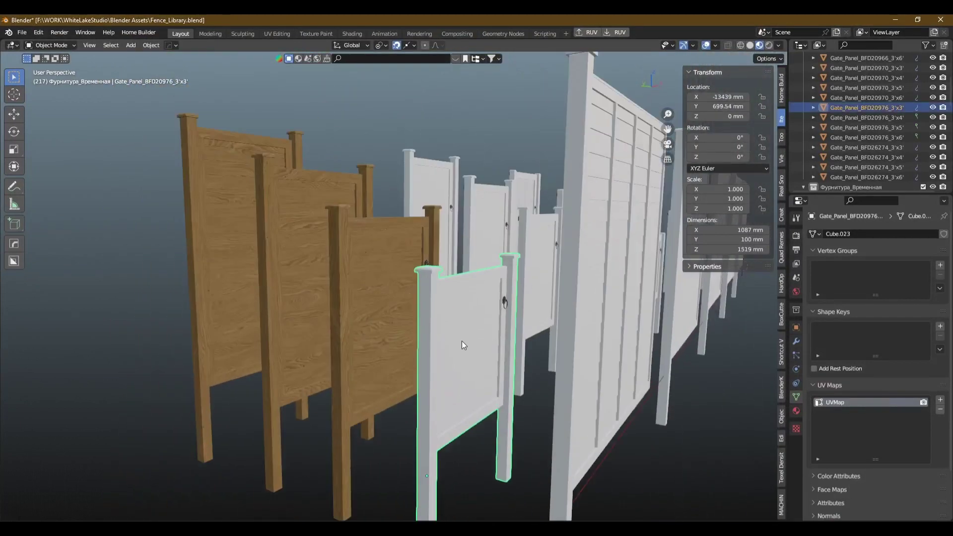
{"action": "scroll", "coordinate": [299, 303], "scroll_direction": "up", "scroll_amount": 2}
{"action": "scroll", "coordinate": [868, 120], "scroll_direction": "up", "scroll_amount": 1}
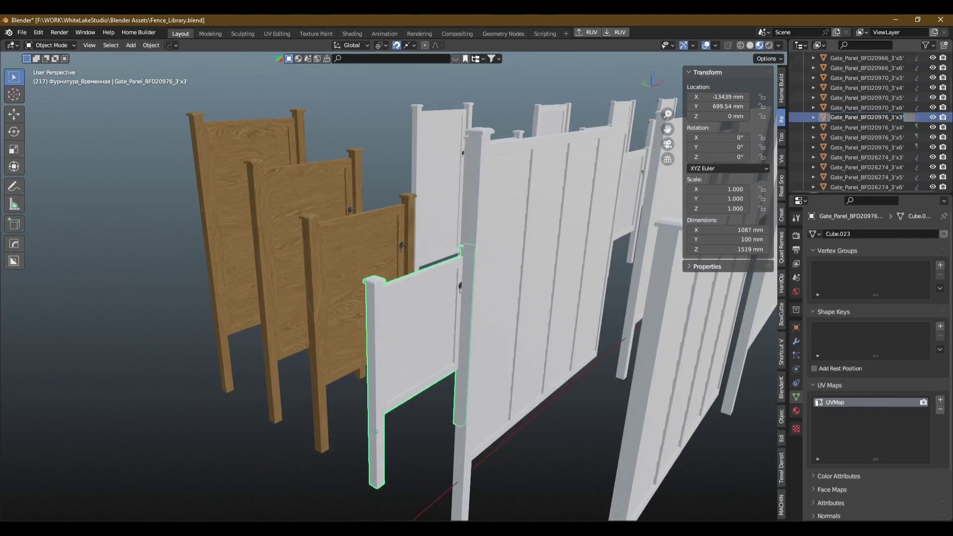
{"action": "left_click", "coordinate": [178, 287]}
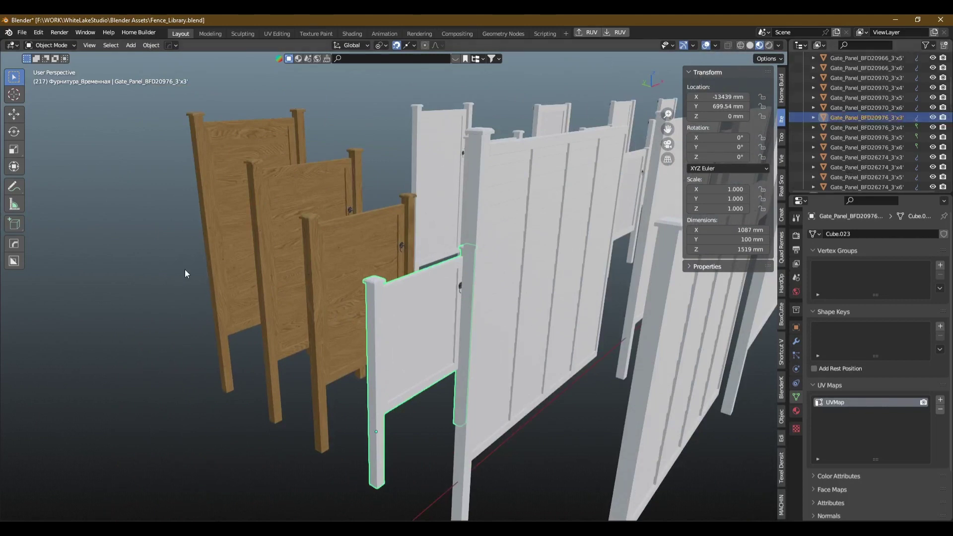
{"action": "double_click", "coordinate": [848, 404]}
{"action": "type", "text": "Gate_Panel_BFD20976_3'x3'"}
Add a new material named Gate_Panel_BFD20976_3'x3' and switch to the UV Editing workspace.
{"action": "left_click", "coordinate": [797, 411]}
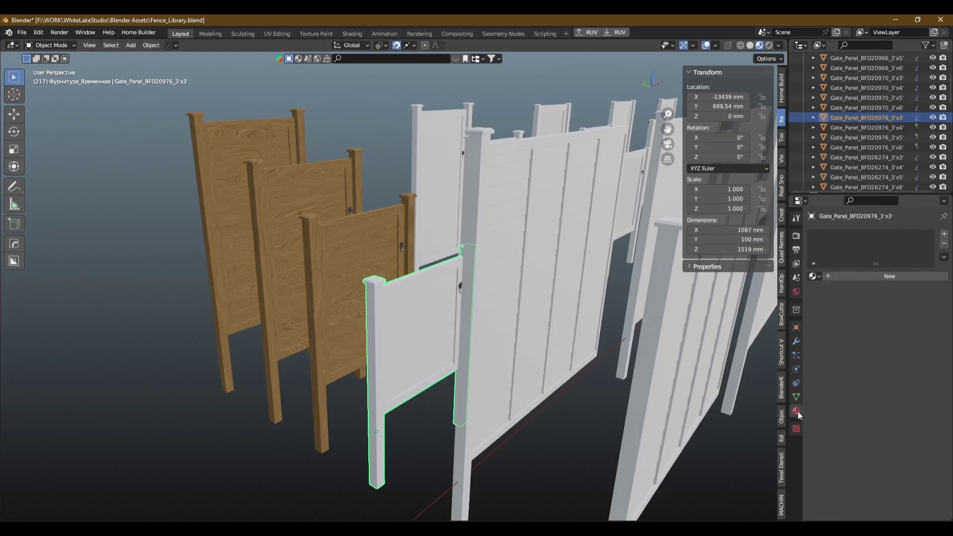
{"action": "left_click", "coordinate": [868, 278]}
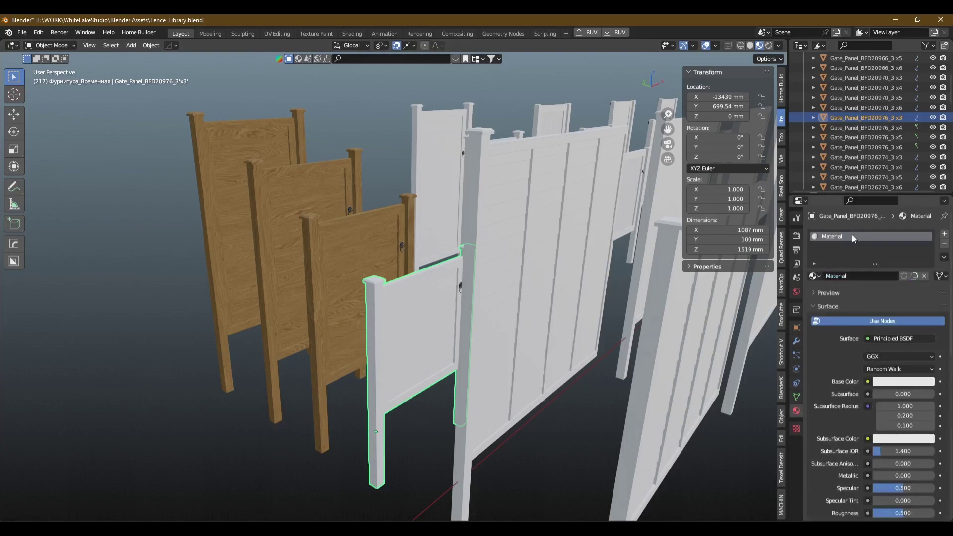
{"action": "type", "text": "Gate_Panel_BFD20976_3'x3'"}
{"action": "key", "text": "Return"}
{"action": "scroll", "coordinate": [437, 336], "scroll_direction": "down", "scroll_amount": 5}
{"action": "scroll", "coordinate": [392, 350], "scroll_direction": "up", "scroll_amount": 6}
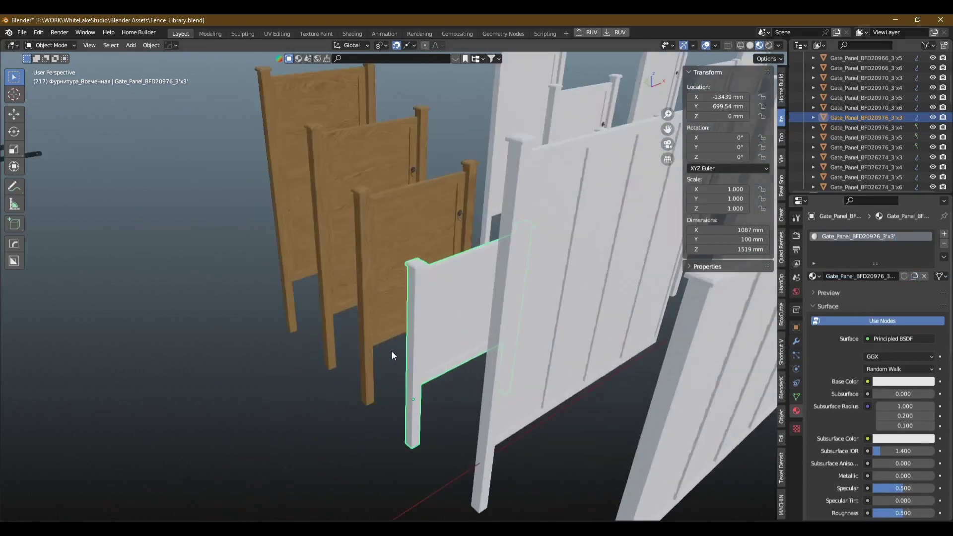
{"action": "middle_click_drag", "start_coordinate": [392, 350], "coordinate": [412, 362]}
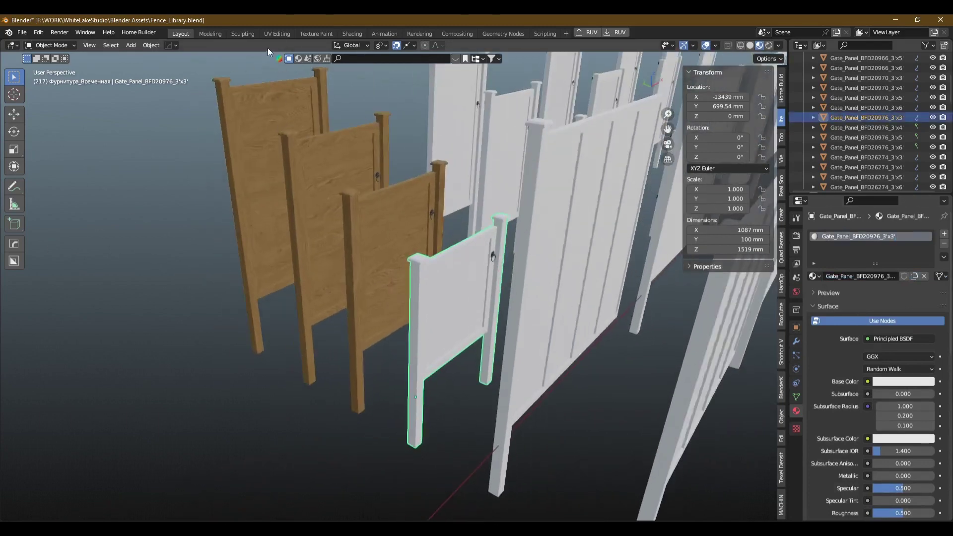
{"action": "left_click", "coordinate": [275, 34]}
Isolate the gate, select all its faces in Edit Mode and cube-project the UVs.
{"action": "key", "text": "KP_Divide"}
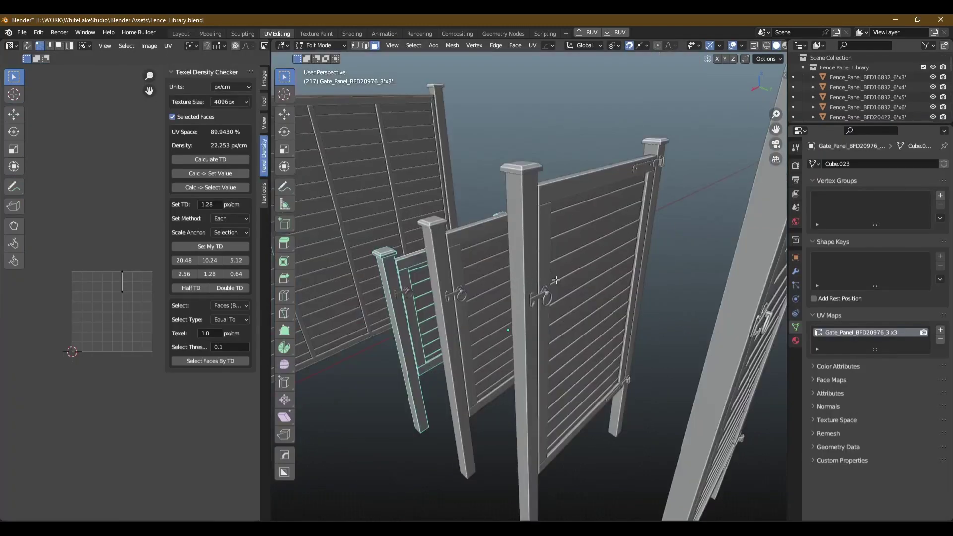
{"action": "key", "text": "KP_Divide"}
{"action": "mouse_move", "coordinate": [452, 267]}
{"action": "middle_mouse_down"}
{"action": "mouse_move", "coordinate": [606, 258]}
{"action": "mouse_move", "coordinate": [625, 278]}
{"action": "middle_mouse_up"}
{"action": "key", "text": "a"}
{"action": "right_click", "coordinate": [533, 255]}
{"action": "mouse_move", "coordinate": [494, 362]}
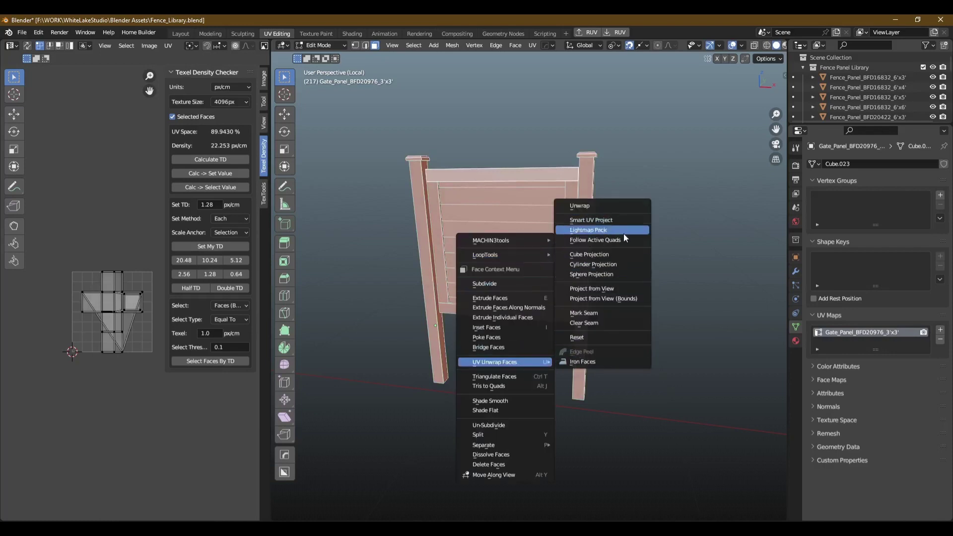
{"action": "left_click", "coordinate": [618, 254]}
Unwrap the gate's UVs, deselect the faces and return to the Layout workspace.
{"action": "right_click", "coordinate": [538, 237]}
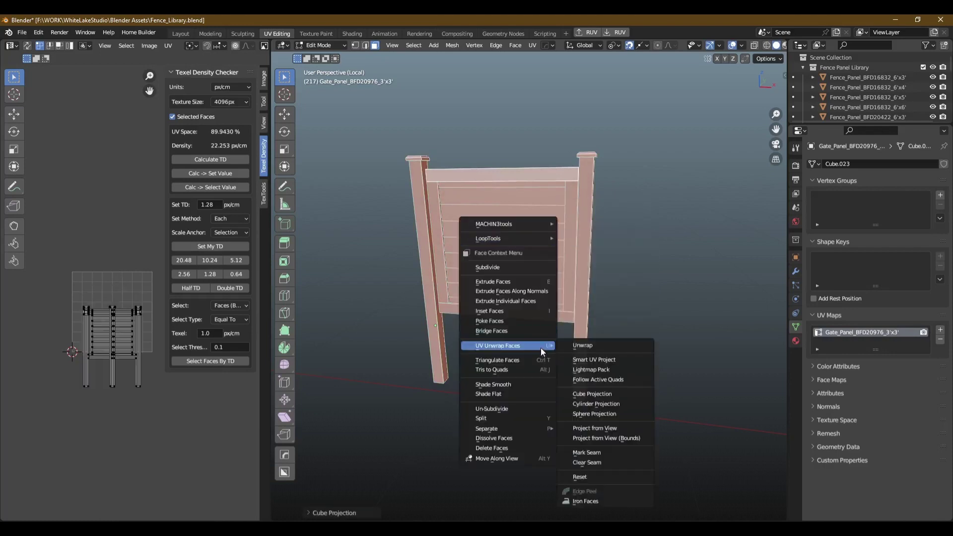
{"action": "left_click", "coordinate": [592, 343]}
{"action": "left_click", "coordinate": [404, 309]}
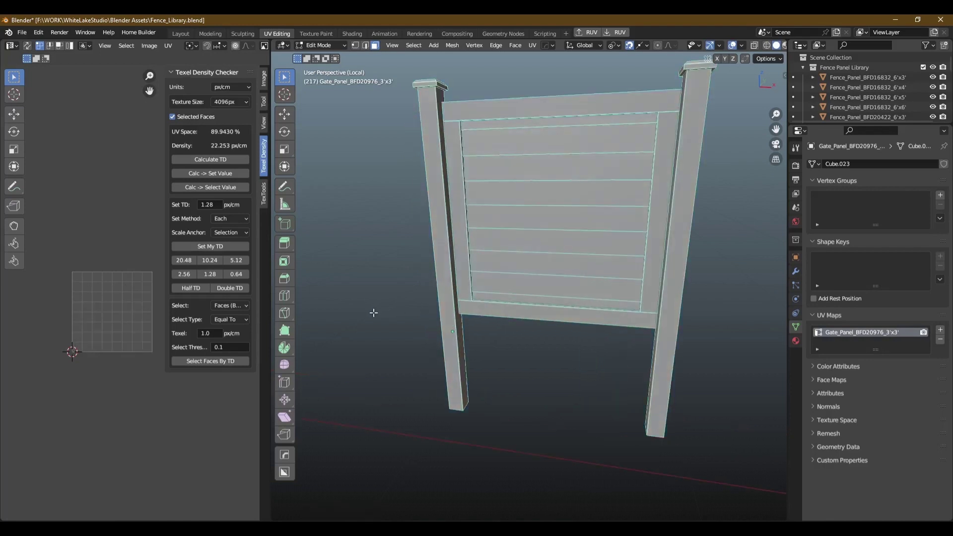
{"action": "middle_click_drag", "start_coordinate": [398, 309], "coordinate": [412, 243]}
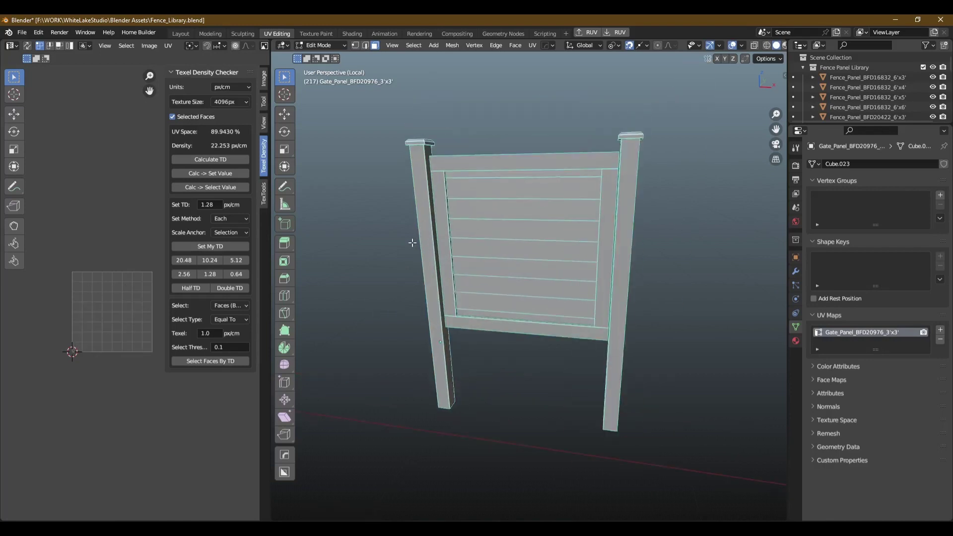
{"action": "left_click", "coordinate": [205, 32]}
Return to Object Mode and save the fence library file.
{"action": "key", "text": "ctrl+Page_Up"}
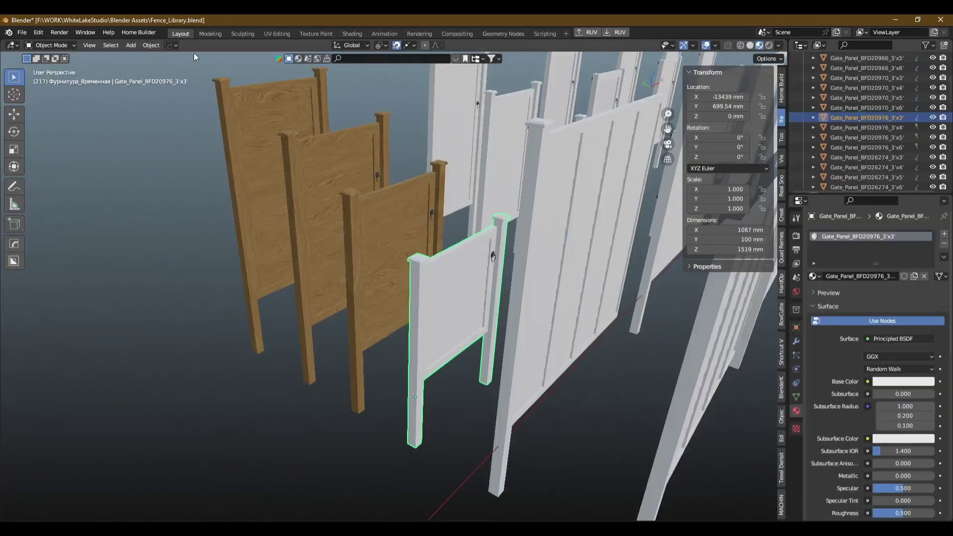
{"action": "middle_click_drag", "start_coordinate": [398, 237], "coordinate": [433, 352]}
{"action": "scroll", "coordinate": [433, 326], "scroll_direction": "up", "scroll_amount": 2}
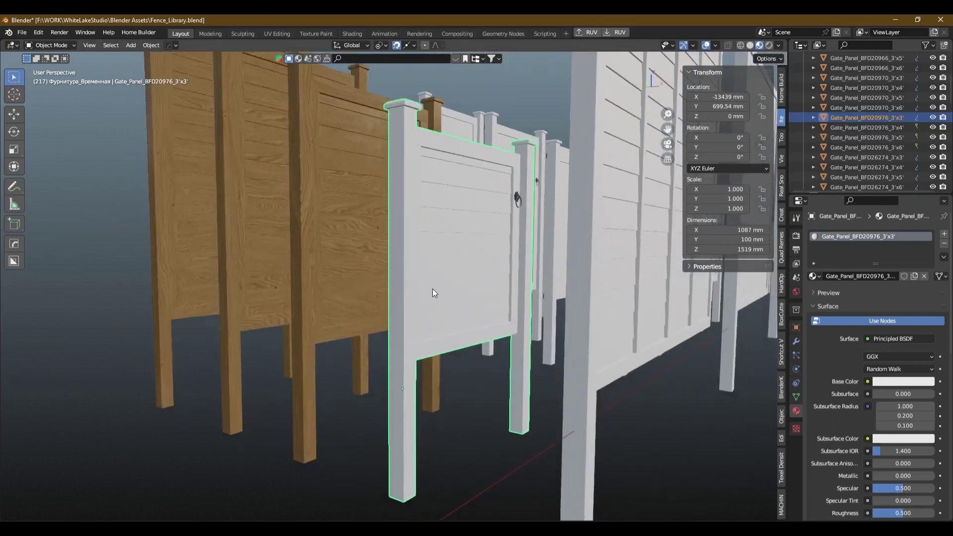
{"action": "scroll", "coordinate": [431, 286], "scroll_direction": "up", "scroll_amount": 2}
{"action": "mouse_move", "coordinate": [431, 285]}
{"action": "middle_mouse_down"}
{"action": "mouse_move", "coordinate": [430, 263]}
{"action": "mouse_move", "coordinate": [407, 281]}
{"action": "middle_mouse_up"}
{"action": "key", "text": "ctrl+s"}
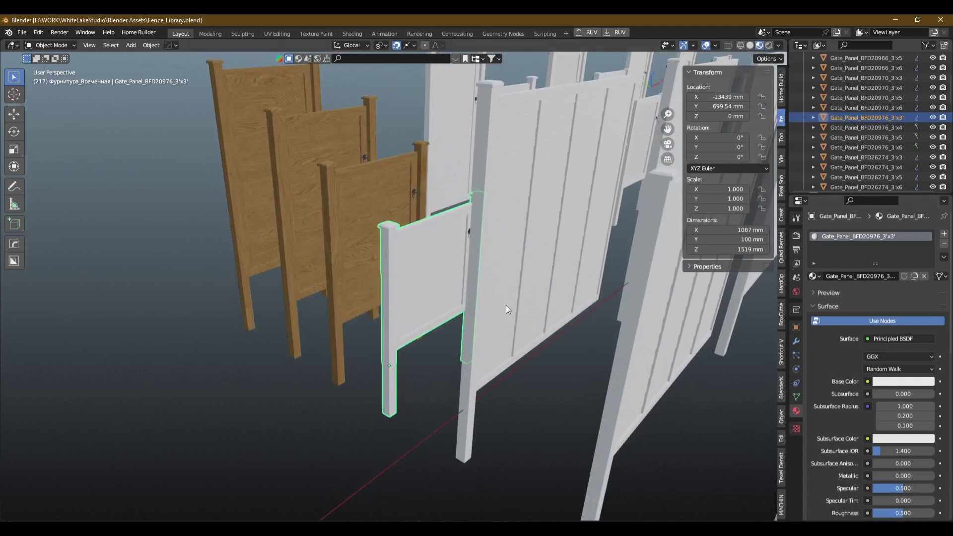
Export the selected gate panel as 1.fbx to the Desktop, limited to selected objects.
{"action": "left_click", "coordinate": [28, 33]}
{"action": "mouse_move", "coordinate": [38, 176]}
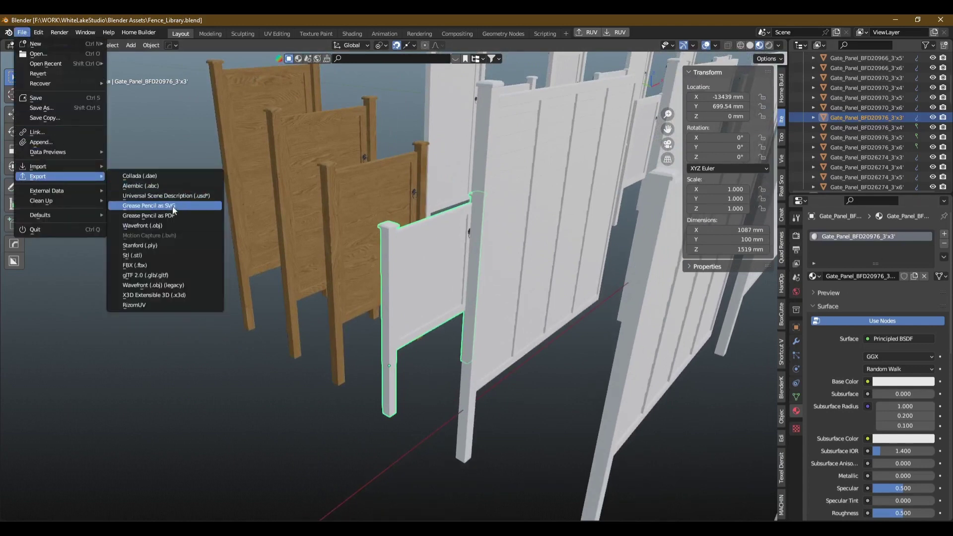
{"action": "left_click", "coordinate": [168, 266]}
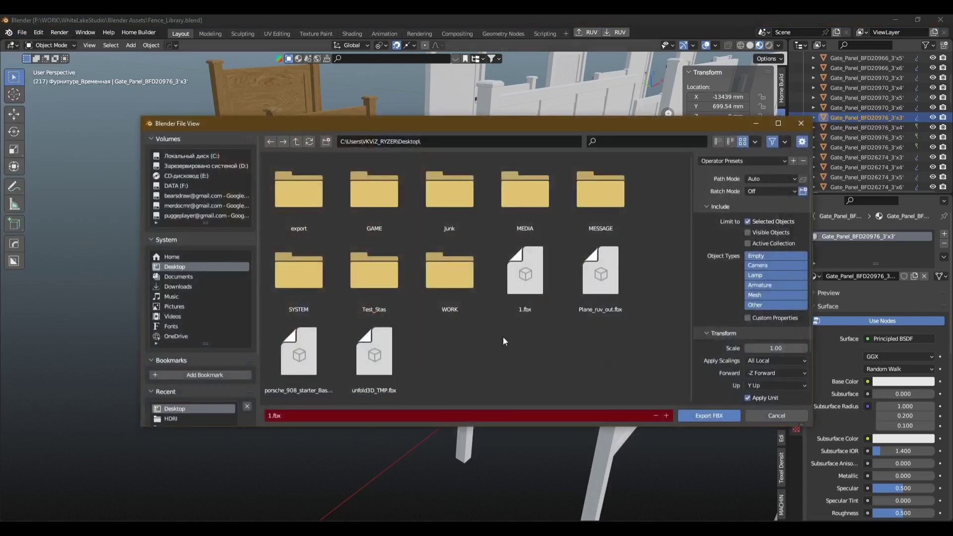
{"action": "double_click", "coordinate": [525, 276]}
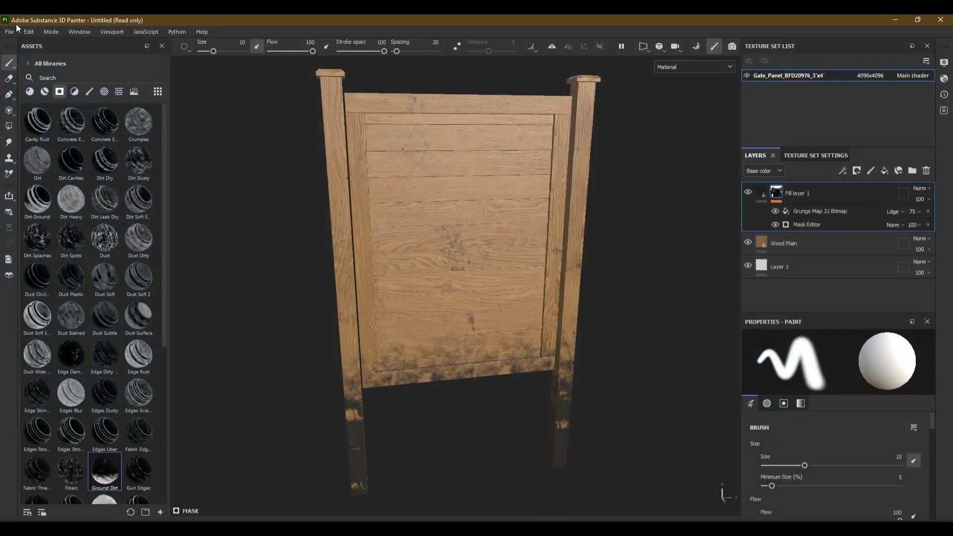
Create a new 4096 project from Desktop/1.fbx, discarding the old project's changes.
{"action": "left_click", "coordinate": [10, 31]}
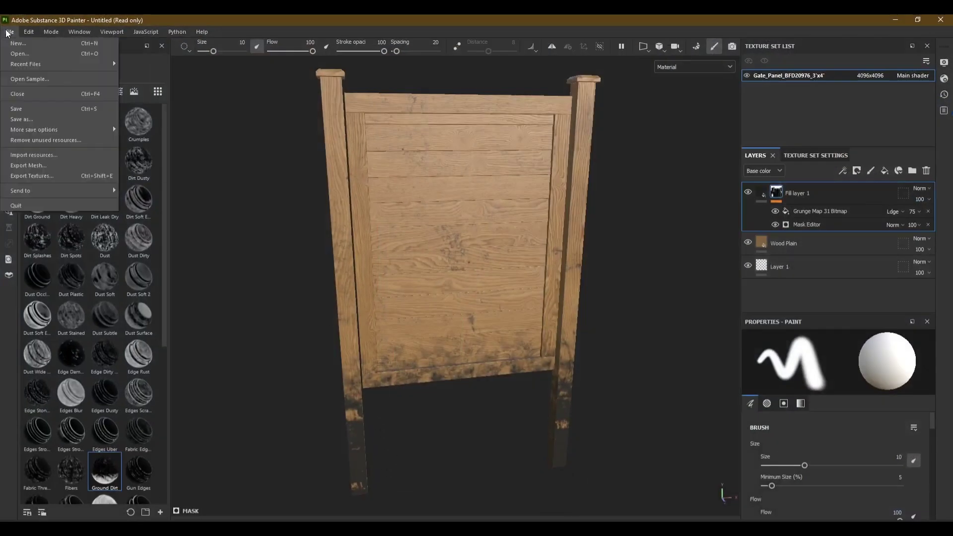
{"action": "key", "text": "Escape"}
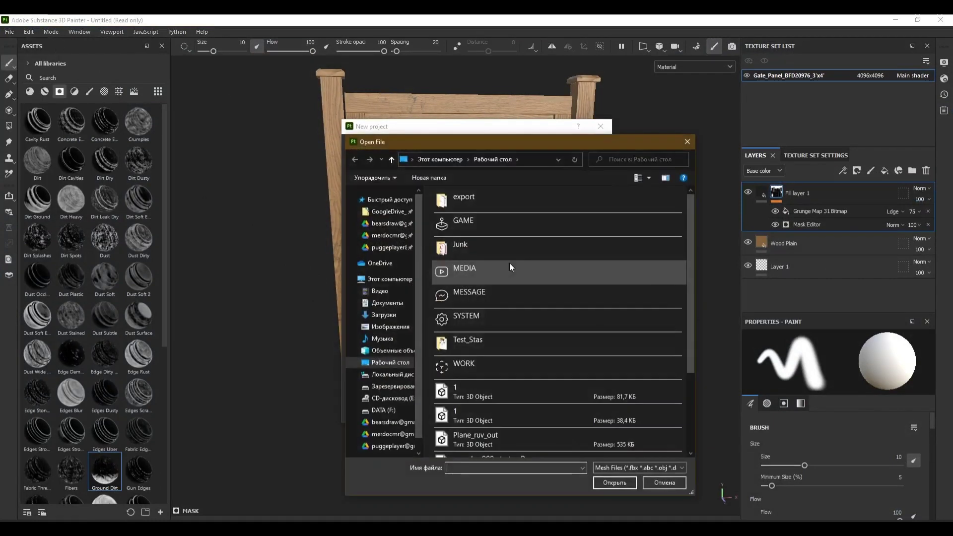
{"action": "double_click", "coordinate": [502, 391]}
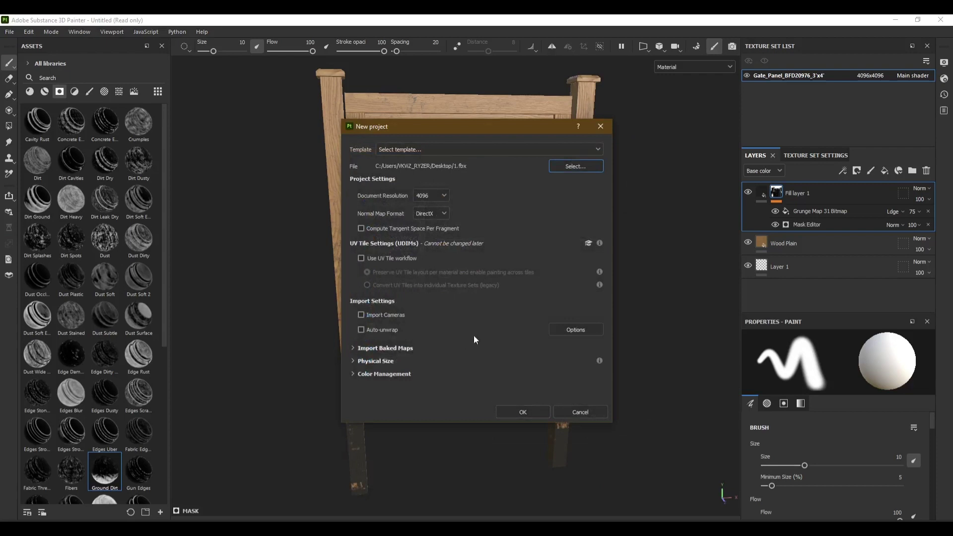
{"action": "left_click", "coordinate": [511, 414]}
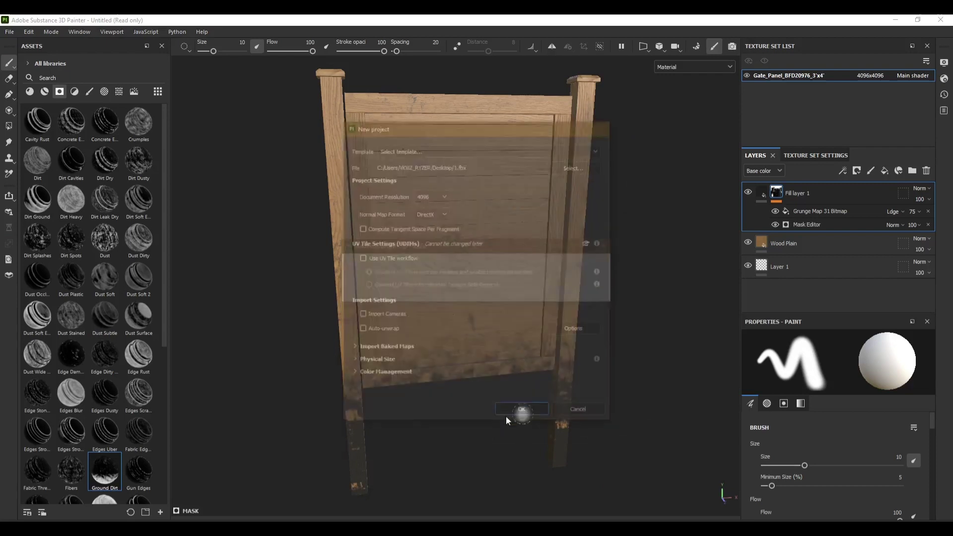
{"action": "left_click", "coordinate": [453, 291]}
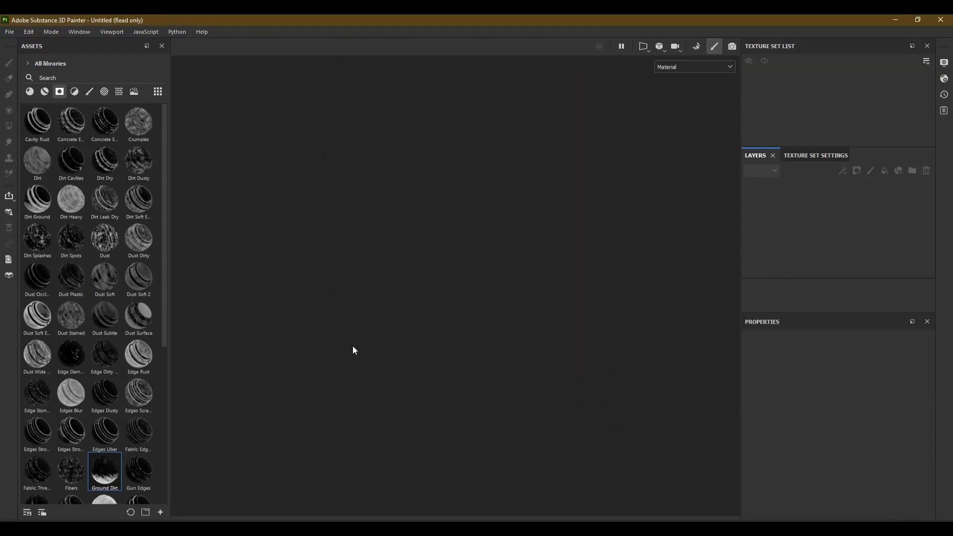
Bake Normal, World space normal, Curvature and Position maps at 4096 with dilation width 1.
{"action": "left_click", "coordinate": [52, 31]}
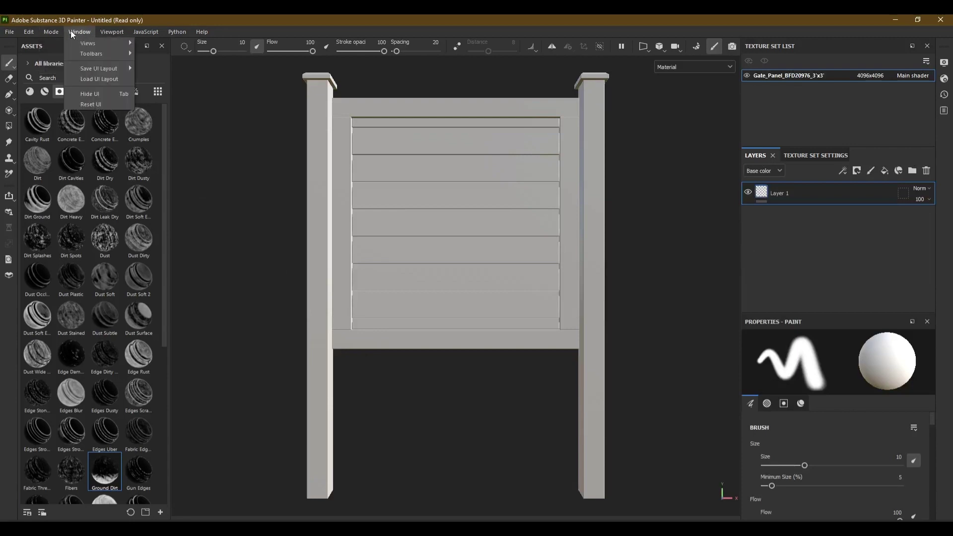
{"action": "left_click", "coordinate": [70, 56]}
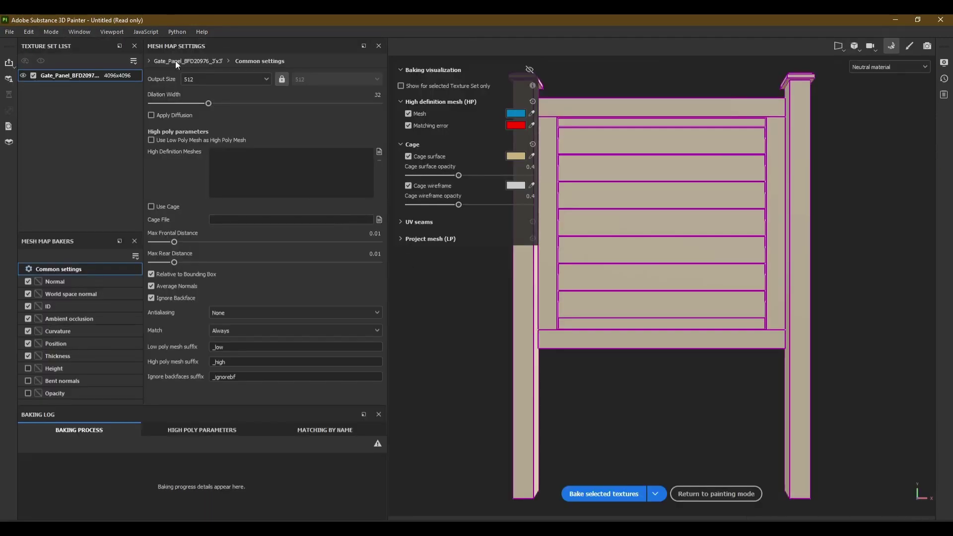
{"action": "left_click", "coordinate": [244, 75]}
{"action": "left_click", "coordinate": [205, 160]}
{"action": "left_click_drag", "start_coordinate": [154, 103], "coordinate": [152, 102]}
{"action": "left_click", "coordinate": [28, 306]}
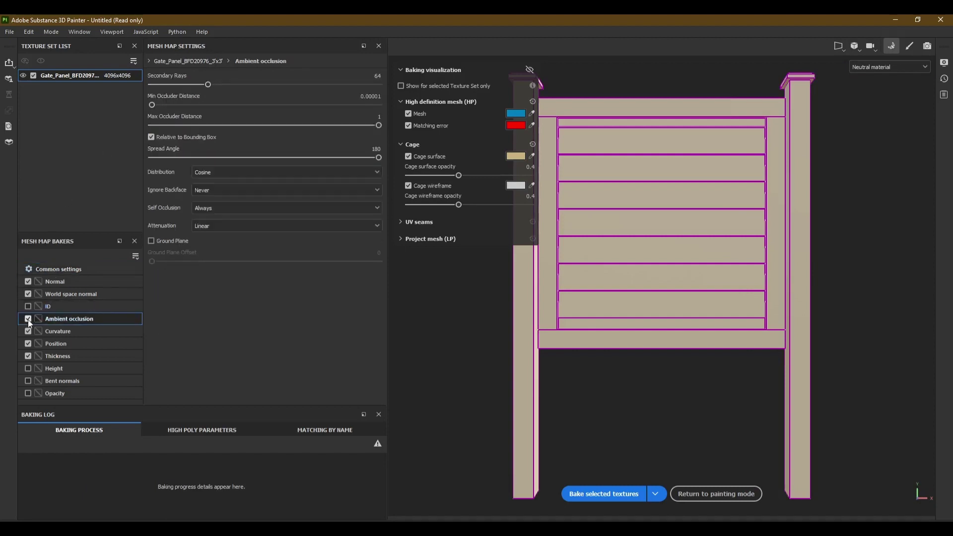
{"action": "left_click", "coordinate": [27, 356]}
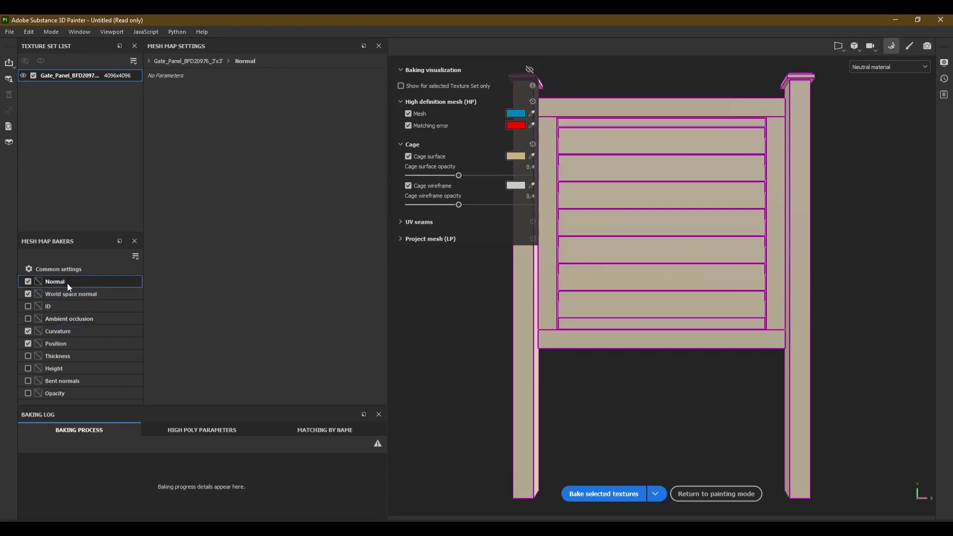
{"action": "left_click", "coordinate": [55, 269]}
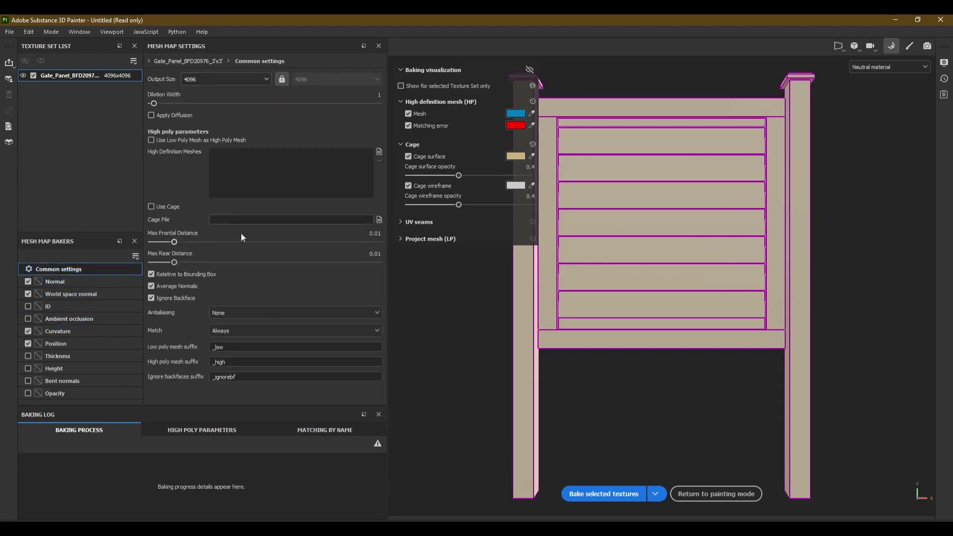
{"action": "left_click", "coordinate": [605, 493]}
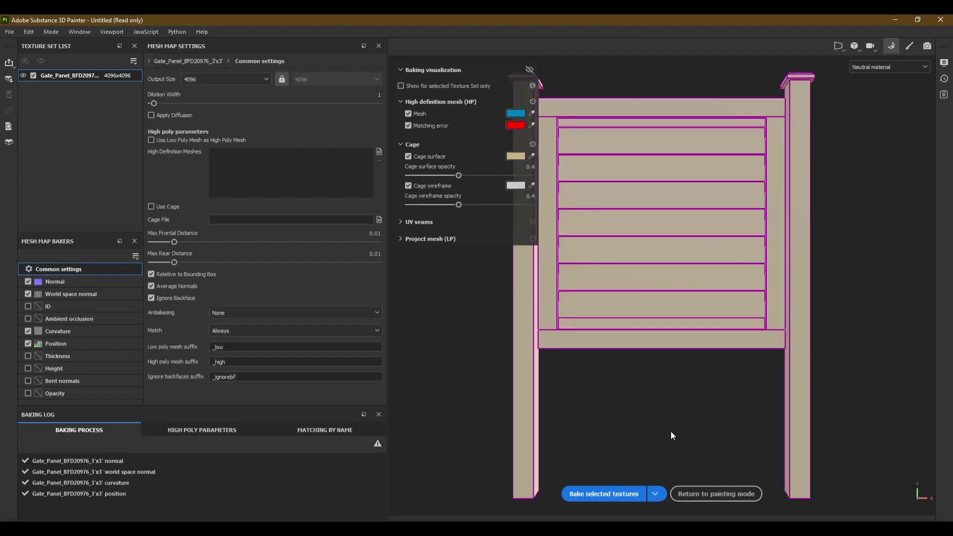
{"action": "left_click", "coordinate": [715, 493]}
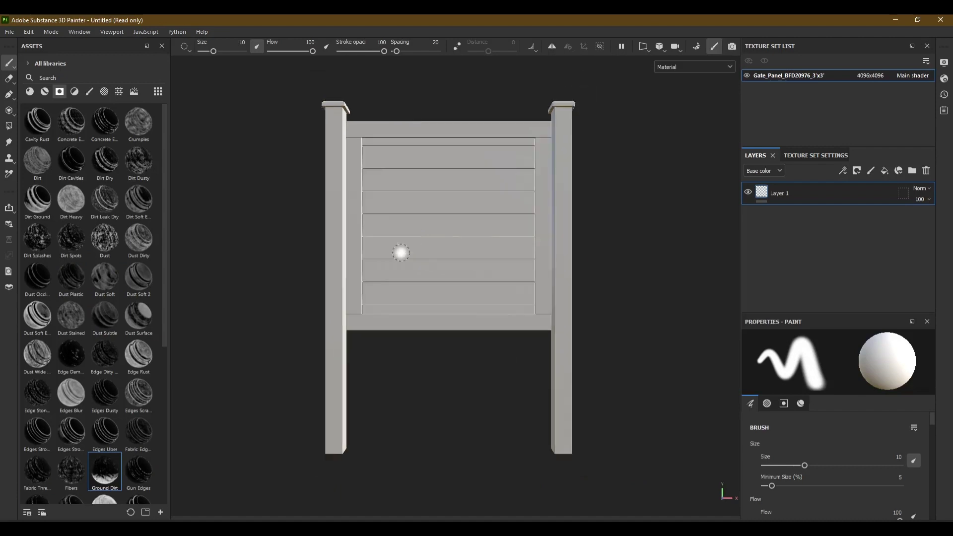
Search the materials for 'wood' and apply Wood Plain to the gate.
{"action": "left_click", "coordinate": [29, 93]}
{"action": "left_click", "coordinate": [54, 77]}
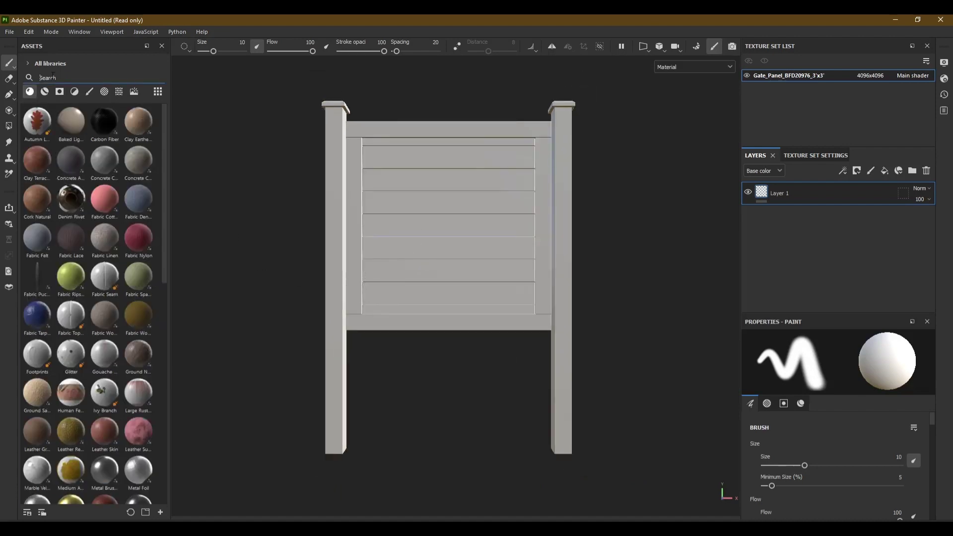
{"action": "type", "text": "wood"}
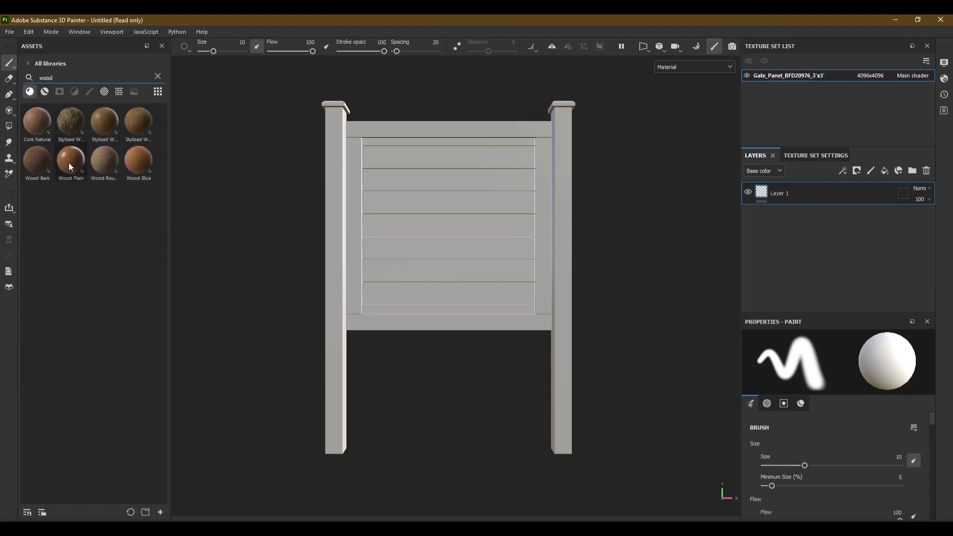
{"action": "left_click_drag", "start_coordinate": [68, 162], "coordinate": [444, 218]}
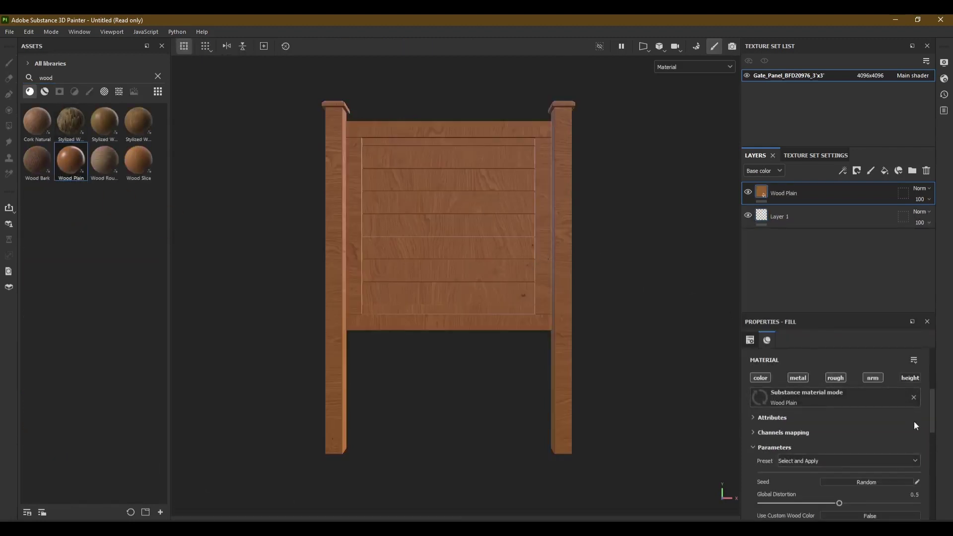
{"action": "scroll", "coordinate": [919, 431], "scroll_direction": "down", "scroll_amount": 3}
{"action": "scroll", "coordinate": [917, 439], "scroll_direction": "up", "scroll_amount": 5}
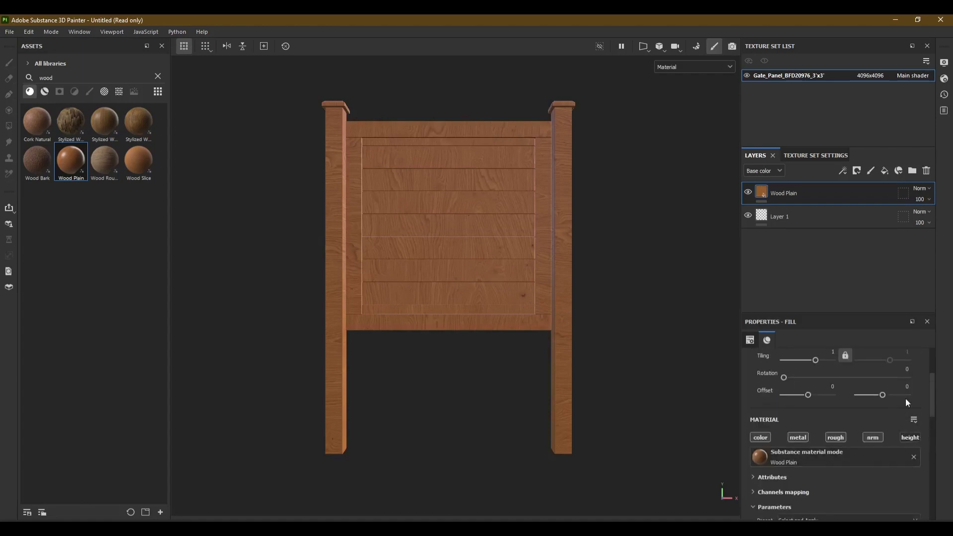
Set the Wood Plain fill's rotation to 90 and Wood Color to 0.3.
{"action": "left_click", "coordinate": [907, 369]}
{"action": "key", "text": "Return"}
{"action": "left_click_drag", "start_coordinate": [934, 388], "coordinate": [932, 432]}
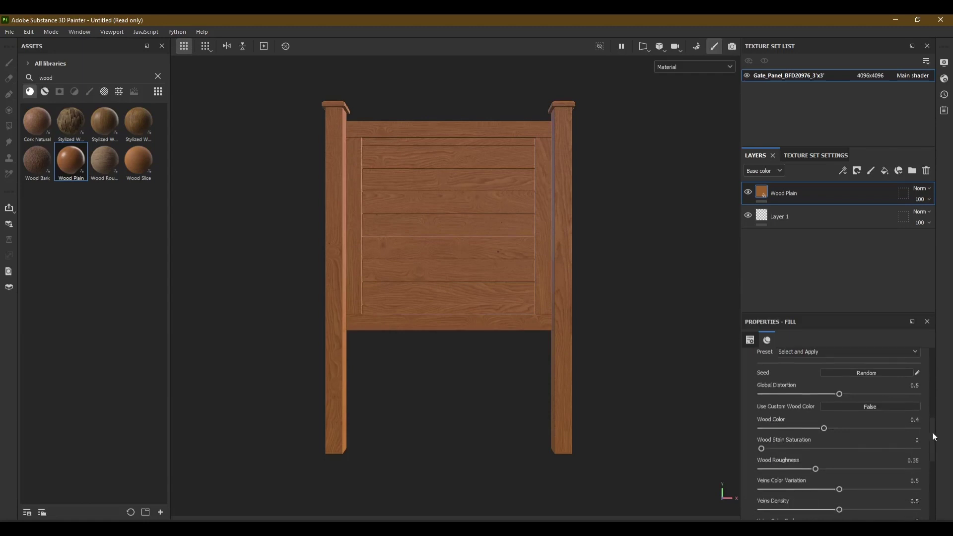
{"action": "double_click", "coordinate": [916, 420]}
{"action": "type", "text": "0.3"}
{"action": "key", "text": "Return"}
{"action": "scroll", "coordinate": [512, 159], "scroll_direction": "up", "scroll_amount": 1}
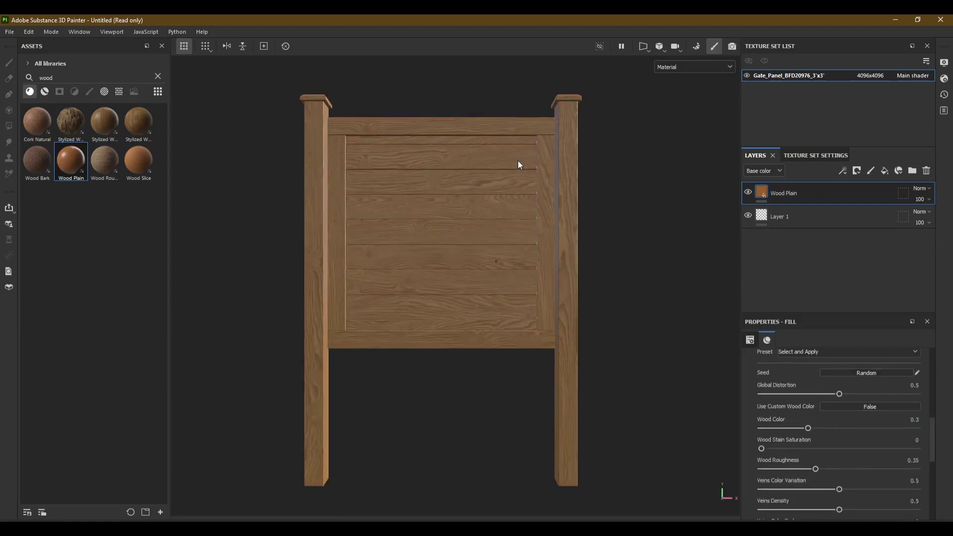
{"action": "scroll", "coordinate": [517, 160], "scroll_direction": "up", "scroll_amount": 1}
{"action": "scroll", "coordinate": [506, 208], "scroll_direction": "down", "scroll_amount": 1}
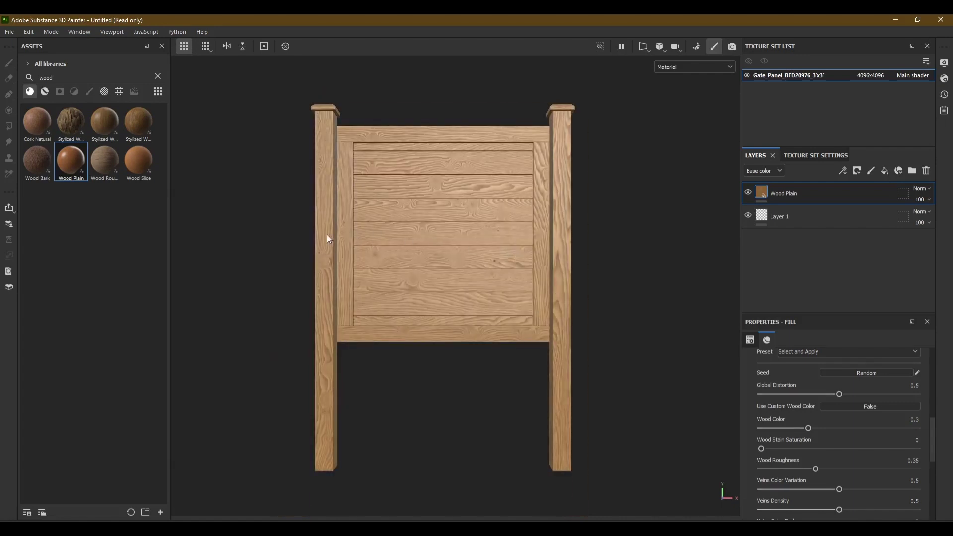
{"action": "left_click", "coordinate": [9, 32]}
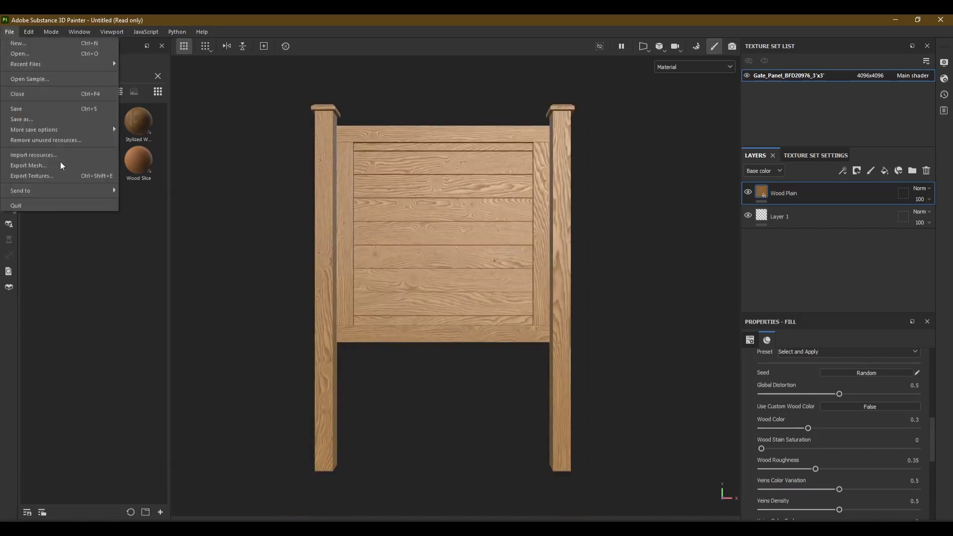
Set the texture export to skip Metallic and Height, using jpeg at 4096.
{"action": "left_click", "coordinate": [72, 177]}
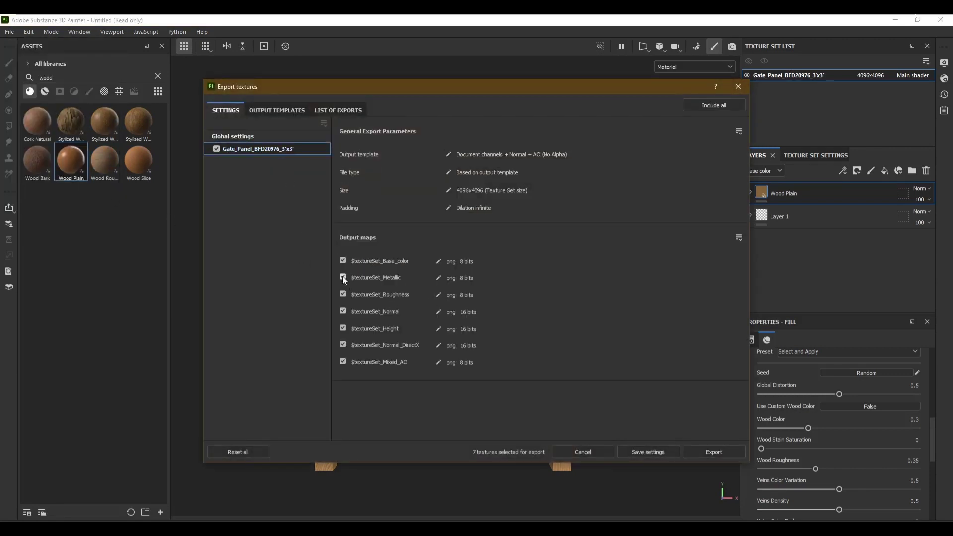
{"action": "left_click", "coordinate": [342, 328]}
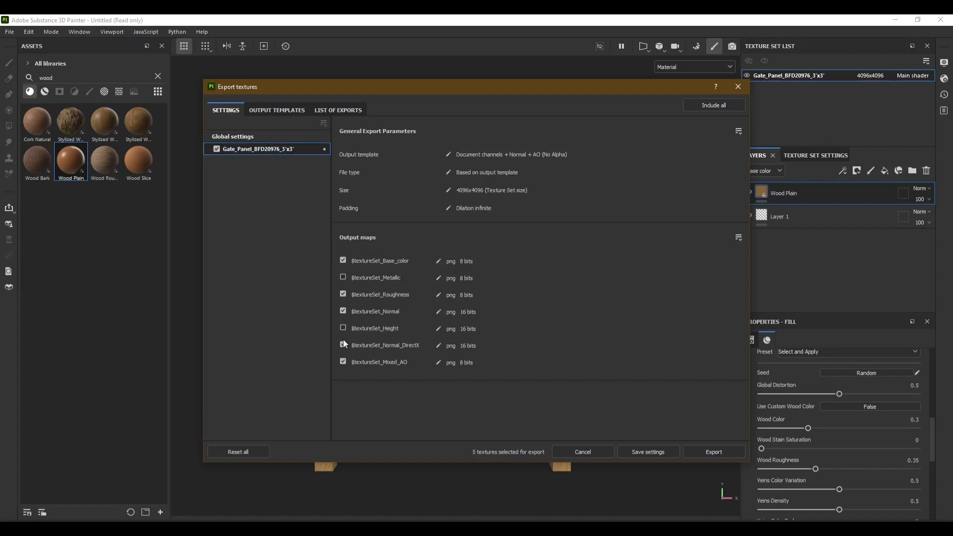
{"action": "left_click", "coordinate": [238, 136]}
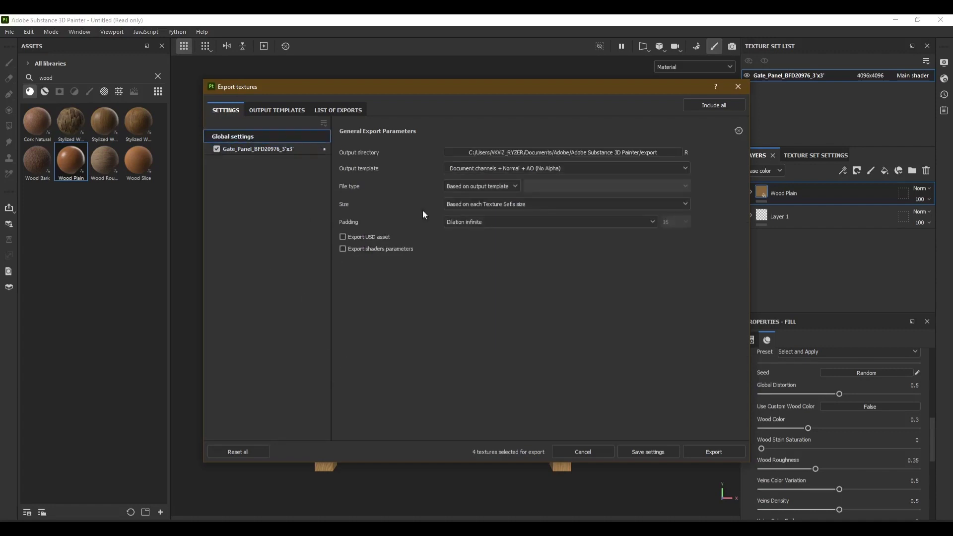
{"action": "left_click", "coordinate": [515, 186]}
{"action": "left_click", "coordinate": [484, 234]}
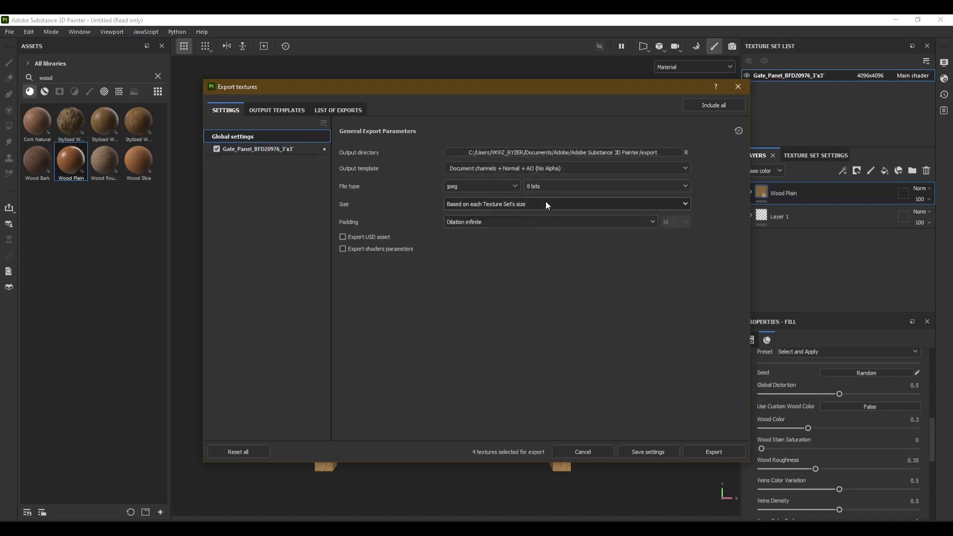
{"action": "left_click", "coordinate": [546, 204]}
{"action": "left_click", "coordinate": [480, 292]}
Browse the output location to F:/WORK/WhiteLakeStudio/Blender Assets/Maps.
{"action": "left_click", "coordinate": [591, 152]}
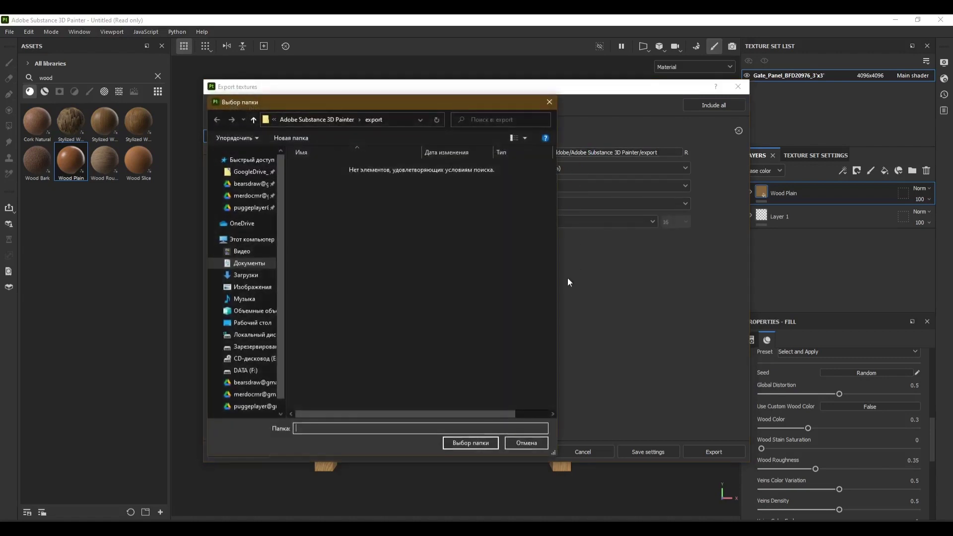
{"action": "left_click", "coordinate": [245, 370]}
{"action": "scroll", "coordinate": [364, 266], "scroll_direction": "down", "scroll_amount": 5}
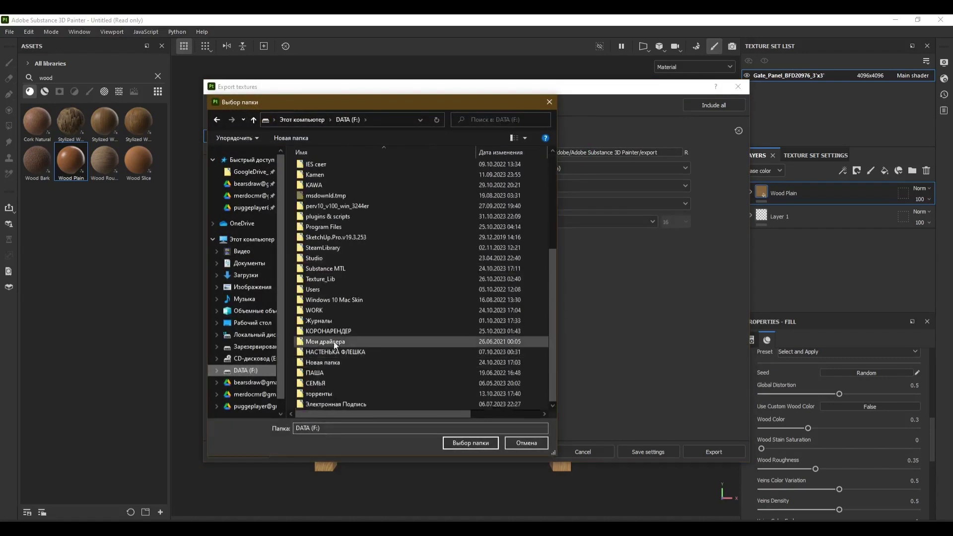
{"action": "double_click", "coordinate": [341, 310]}
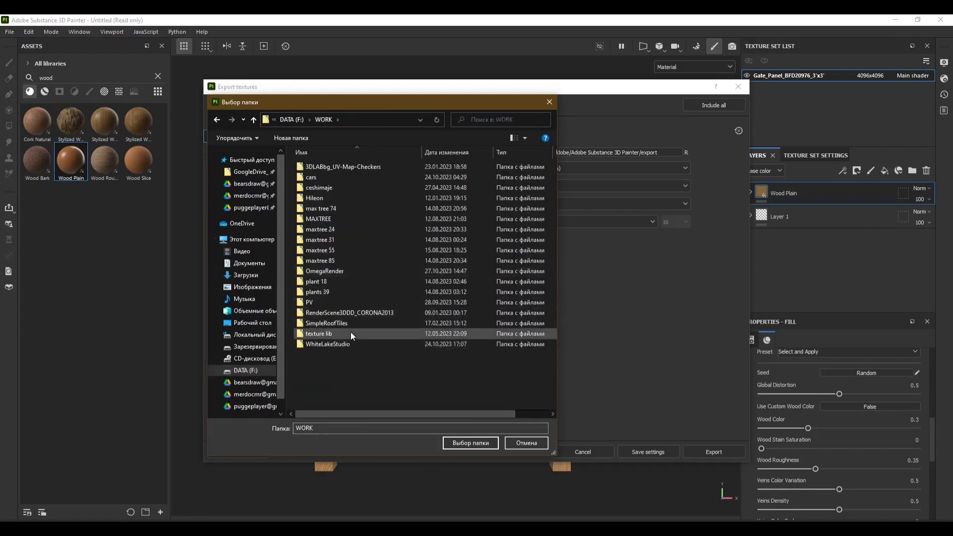
{"action": "left_click", "coordinate": [349, 343]}
{"action": "double_click", "coordinate": [349, 343]}
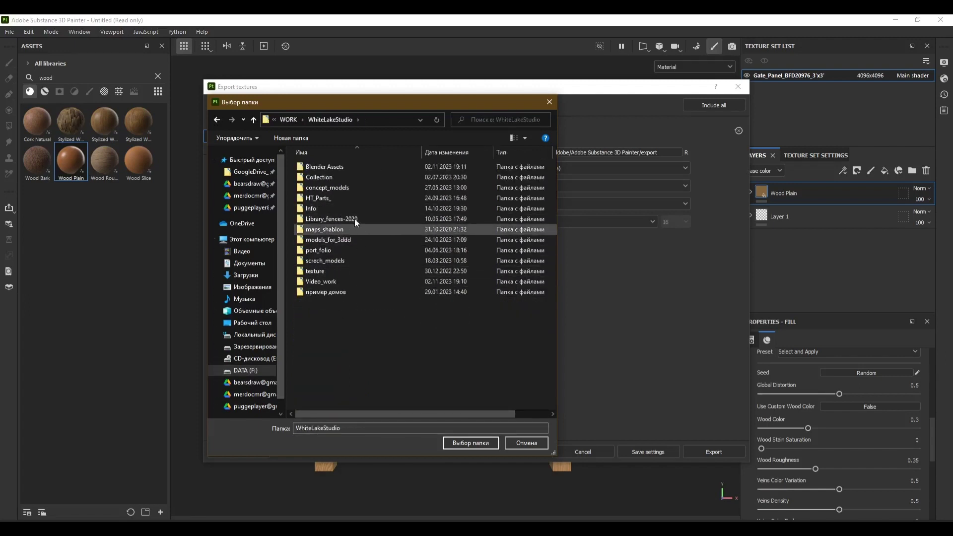
{"action": "left_click", "coordinate": [352, 170]}
{"action": "double_click", "coordinate": [352, 170]}
{"action": "left_click", "coordinate": [348, 177]}
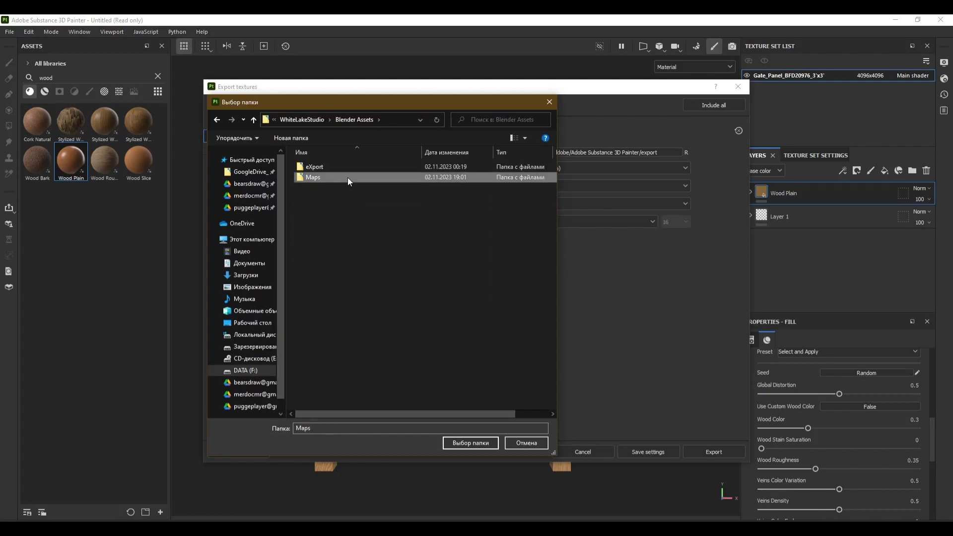
{"action": "double_click", "coordinate": [348, 177]}
Create a Gate_Panel_BFD20976_3'x3' folder in Maps as destination and export the textures.
{"action": "left_click", "coordinate": [291, 138]}
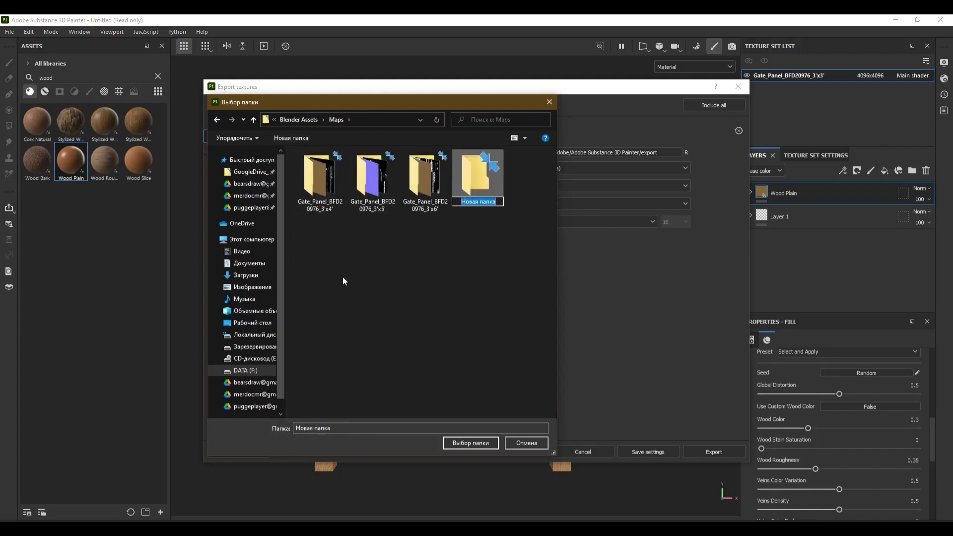
{"action": "type", "text": "Gate_Panel_BFD20976_3'x3'"}
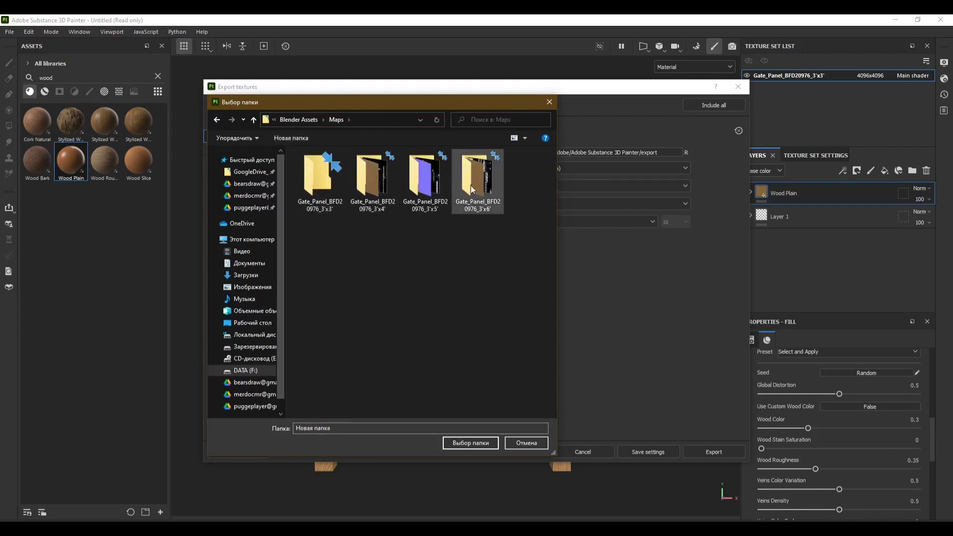
{"action": "double_click", "coordinate": [320, 179]}
{"action": "left_click", "coordinate": [469, 442]}
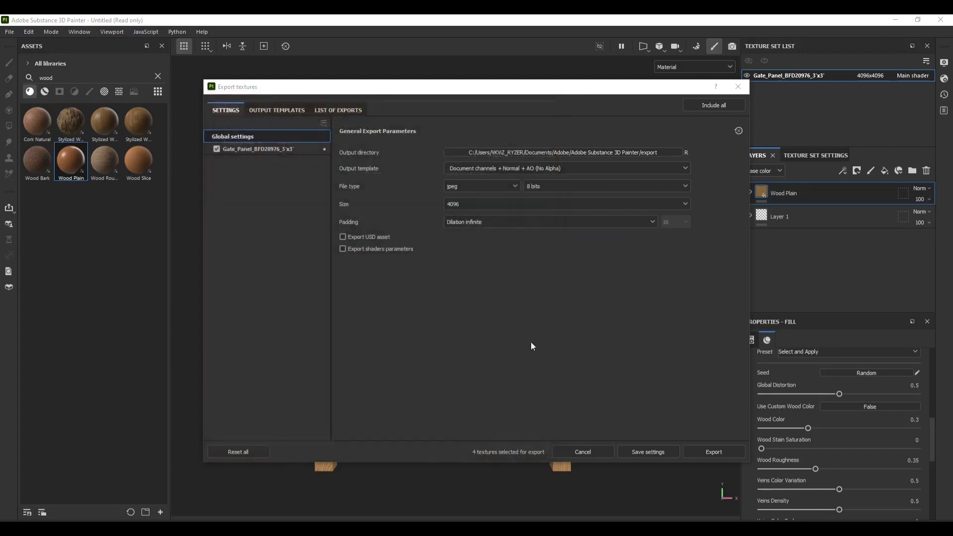
{"action": "left_click", "coordinate": [701, 452]}
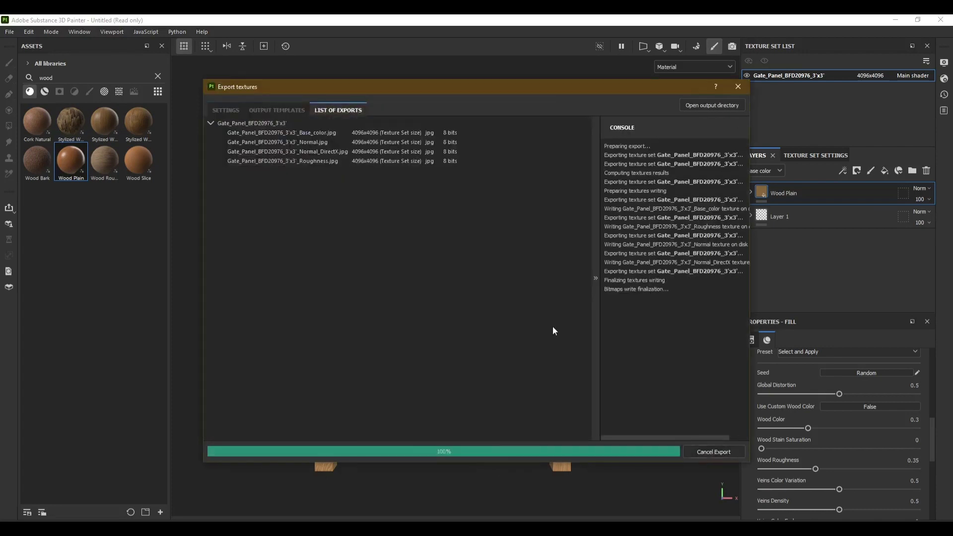
Add a near-black, colour-only fill layer above Wood Plain, with metallic, roughness and normal off.
{"action": "left_click", "coordinate": [738, 88]}
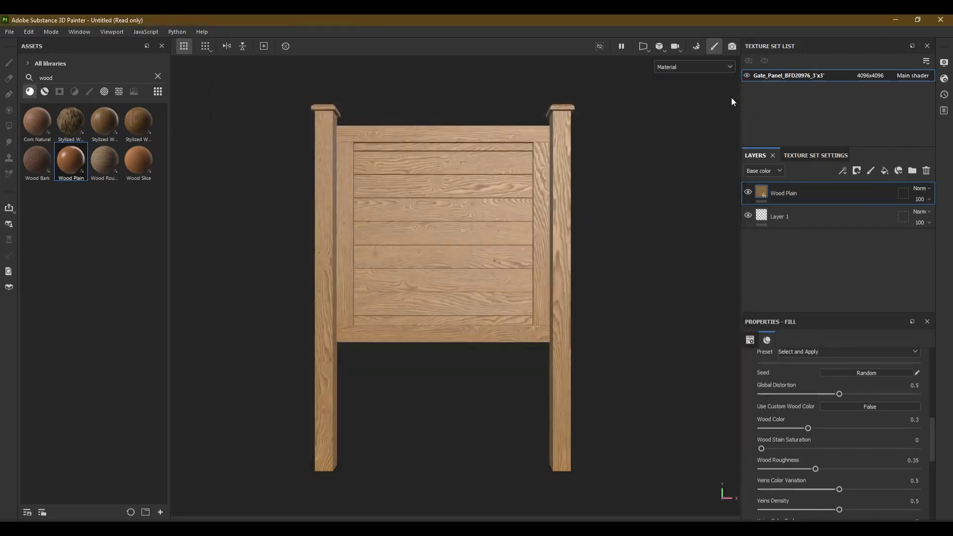
{"action": "left_click", "coordinate": [881, 171]}
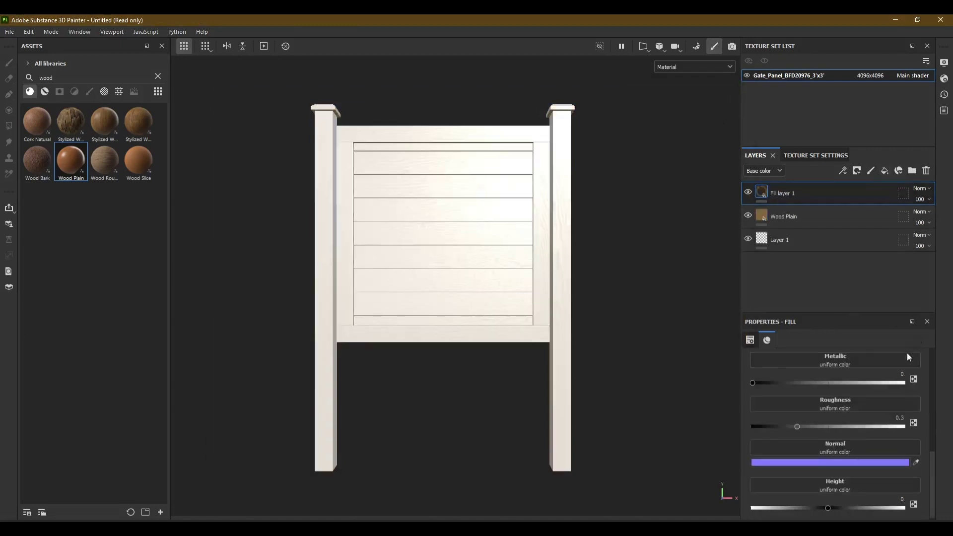
{"action": "scroll", "coordinate": [844, 397], "scroll_direction": "up", "scroll_amount": 3}
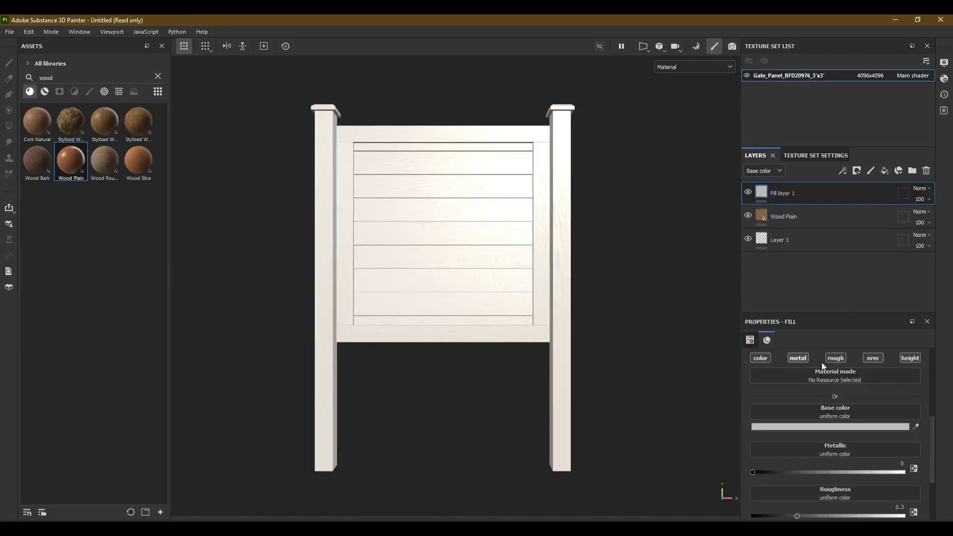
{"action": "left_click", "coordinate": [835, 358]}
{"action": "left_click", "coordinate": [874, 358]}
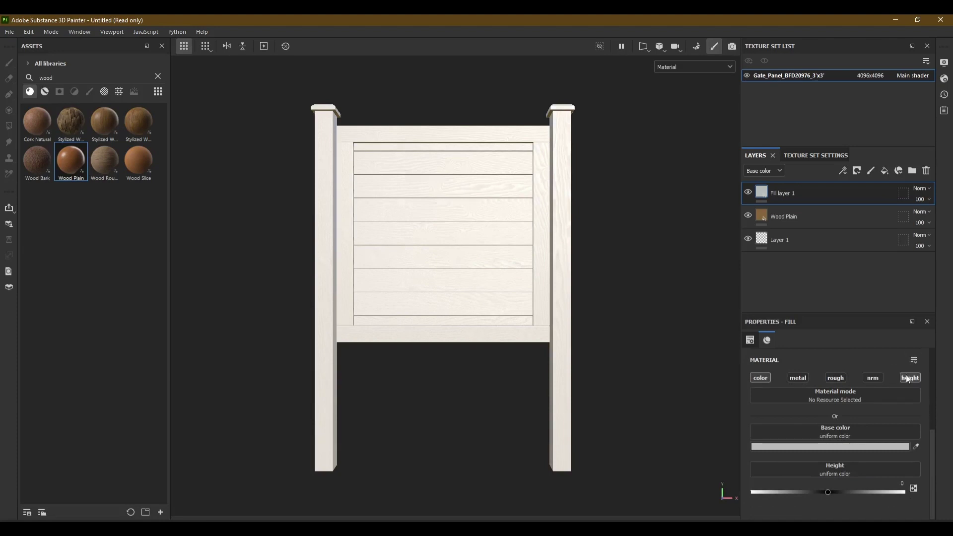
{"action": "left_click", "coordinate": [851, 446]}
{"action": "left_click", "coordinate": [784, 409]}
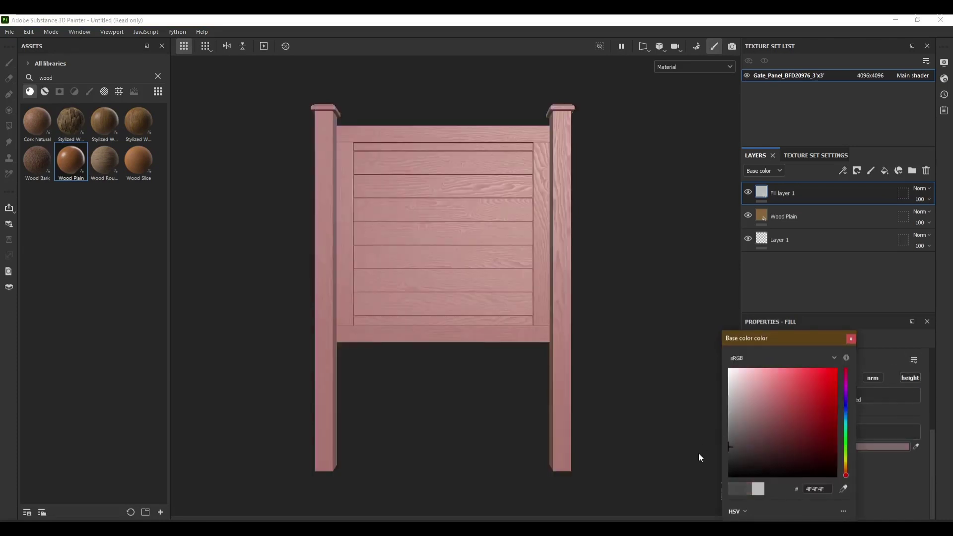
{"action": "left_click_drag", "start_coordinate": [698, 457], "coordinate": [695, 466]}
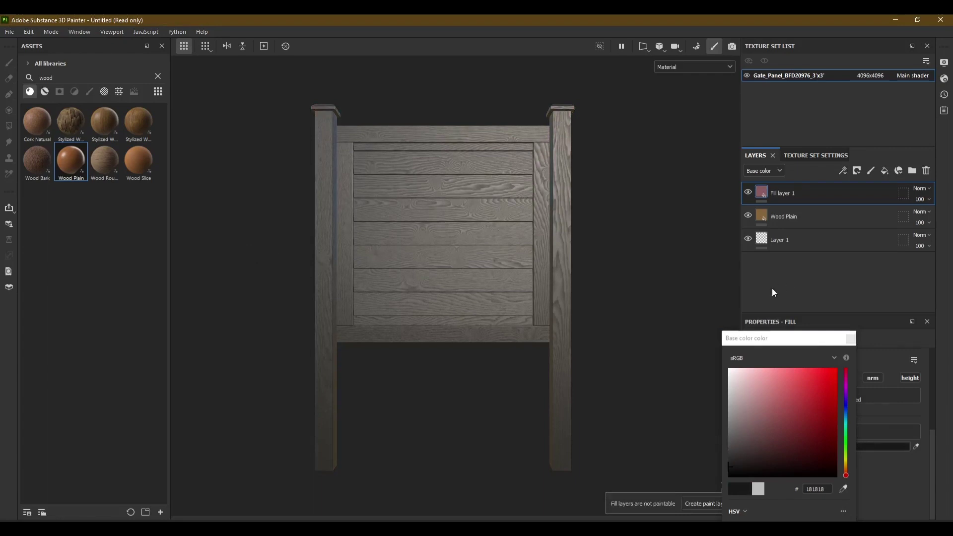
{"action": "left_click", "coordinate": [850, 340]}
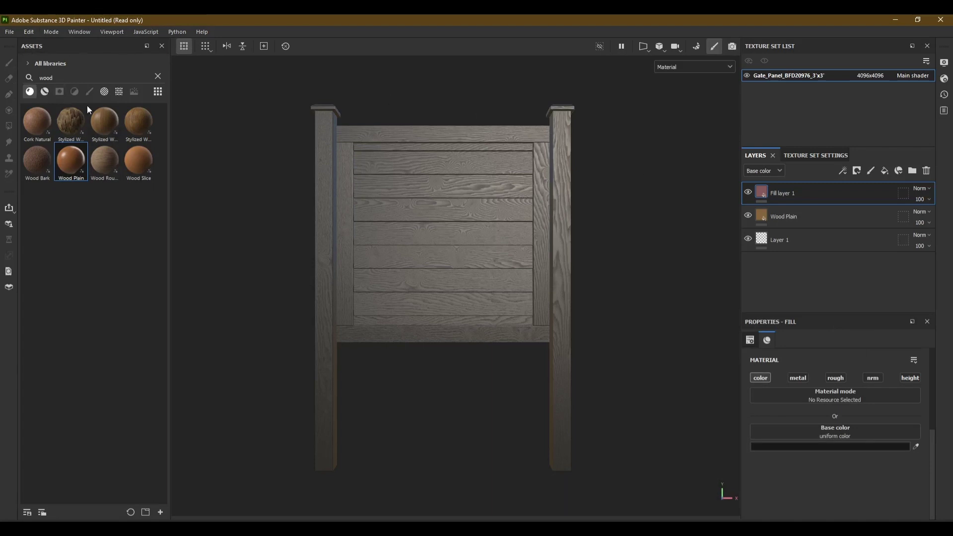
Apply the Ground Dirt smart mask to Fill layer 1.
{"action": "left_click", "coordinate": [157, 77]}
{"action": "left_click", "coordinate": [60, 92]}
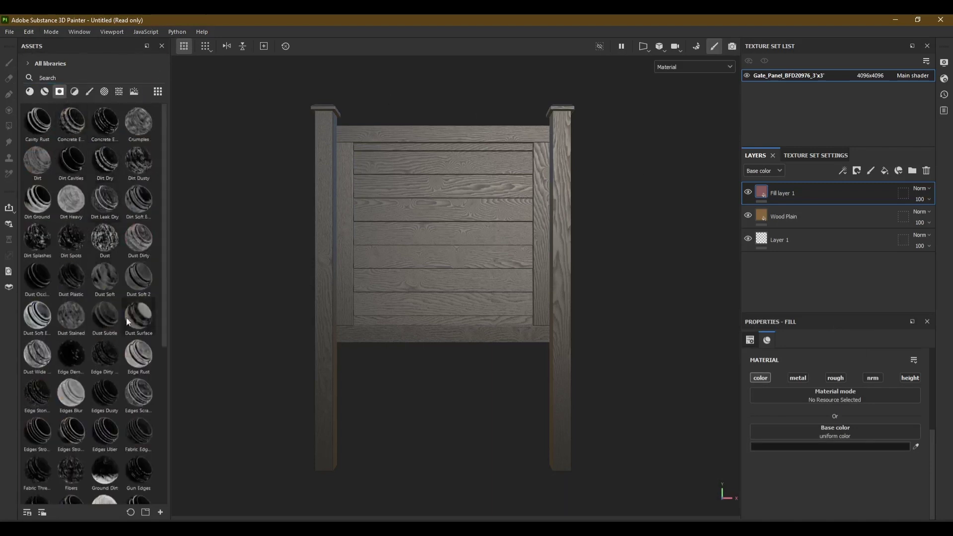
{"action": "left_click_drag", "start_coordinate": [104, 472], "coordinate": [763, 198]}
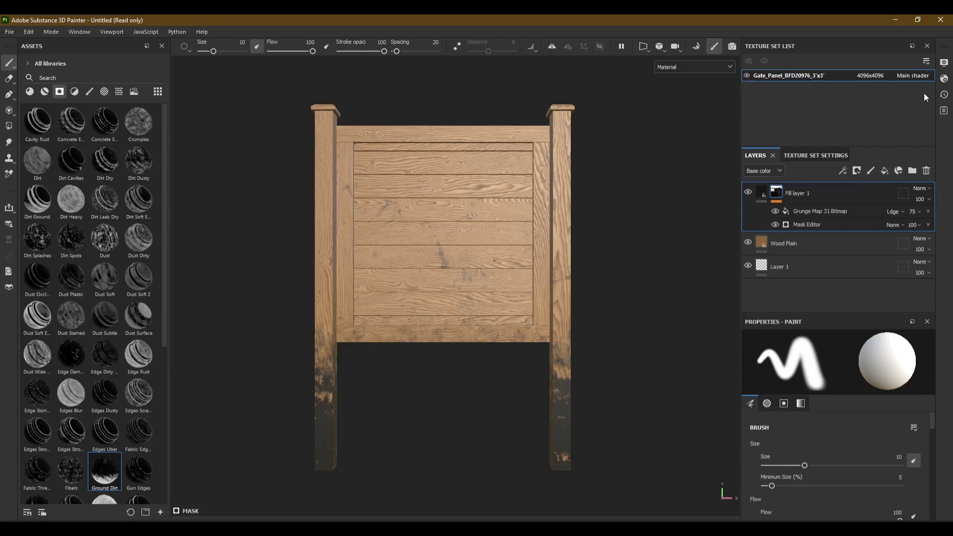
Export Fill layer 1's mask as JPEG Gate_Panel_BFD20976_3'x3'_Dirt into the gate's maps folder.
{"action": "right_click", "coordinate": [776, 193]}
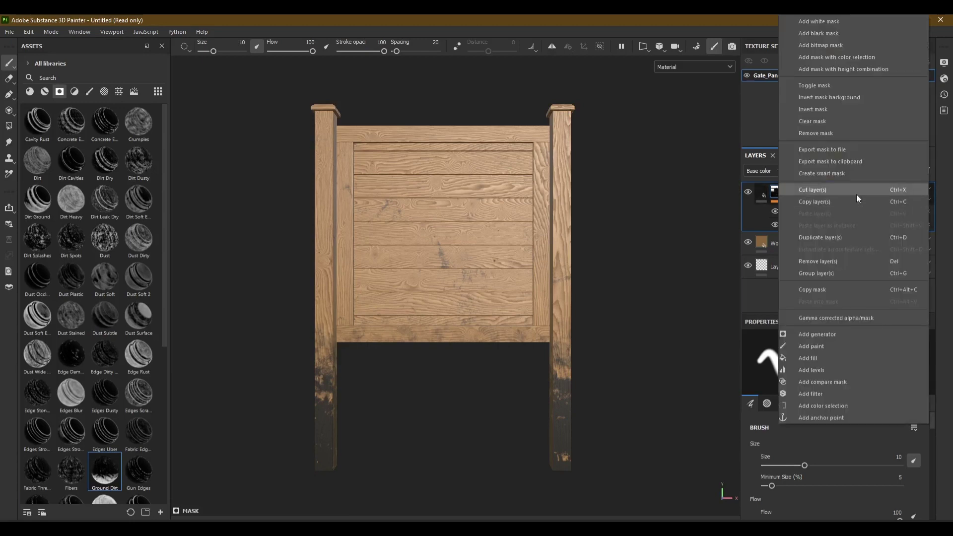
{"action": "left_click", "coordinate": [862, 150]}
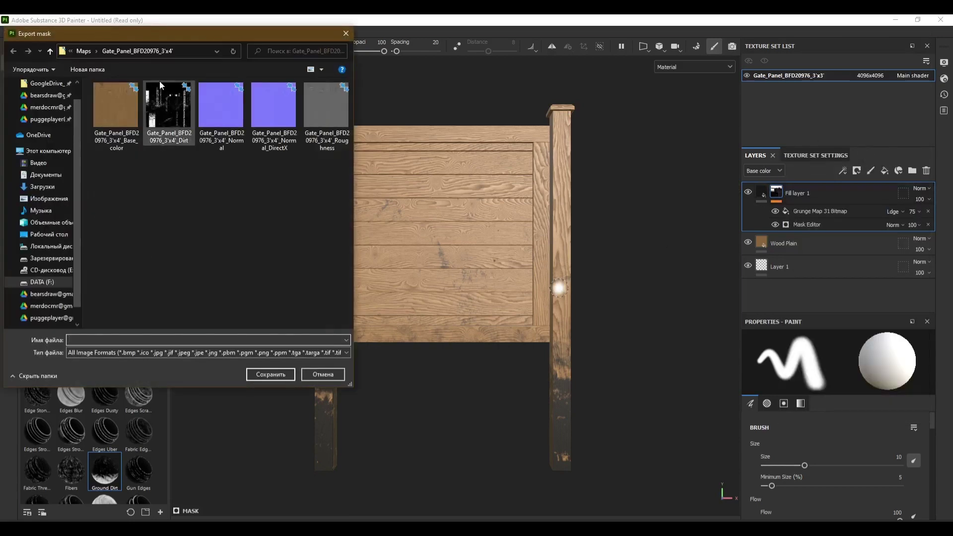
{"action": "left_click_drag", "start_coordinate": [174, 35], "coordinate": [352, 107]}
{"action": "left_click", "coordinate": [261, 123]}
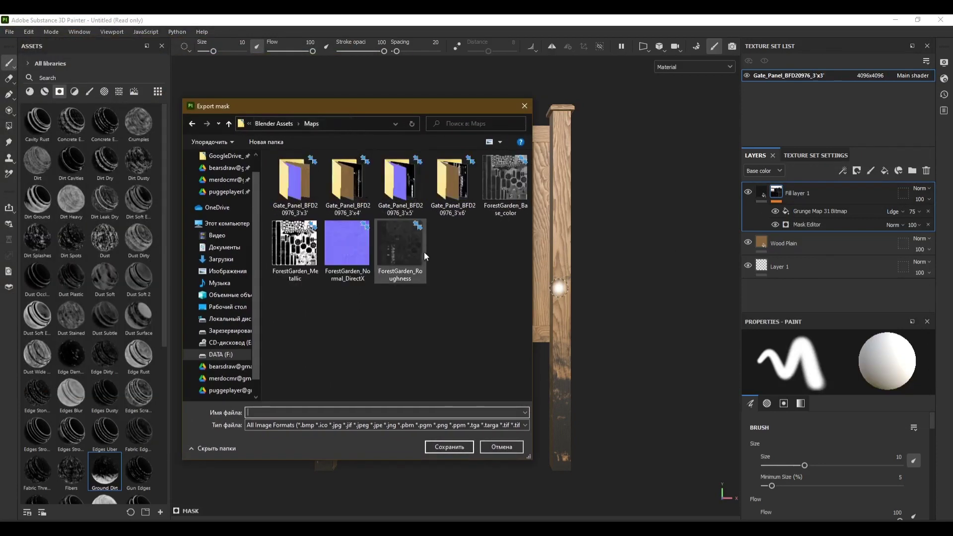
{"action": "double_click", "coordinate": [294, 179]}
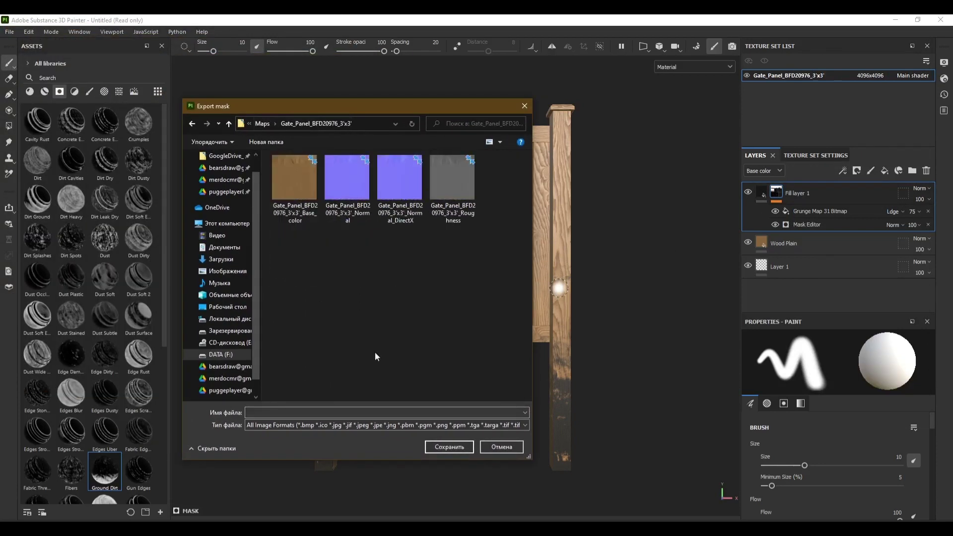
{"action": "left_click", "coordinate": [295, 178]}
{"action": "left_click", "coordinate": [362, 412]}
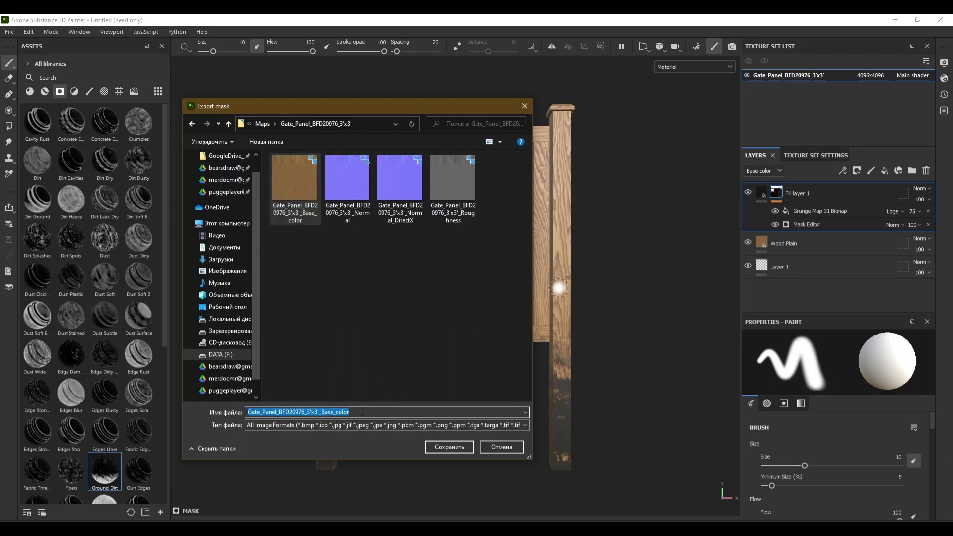
{"action": "left_click_drag", "start_coordinate": [321, 412], "coordinate": [376, 412]}
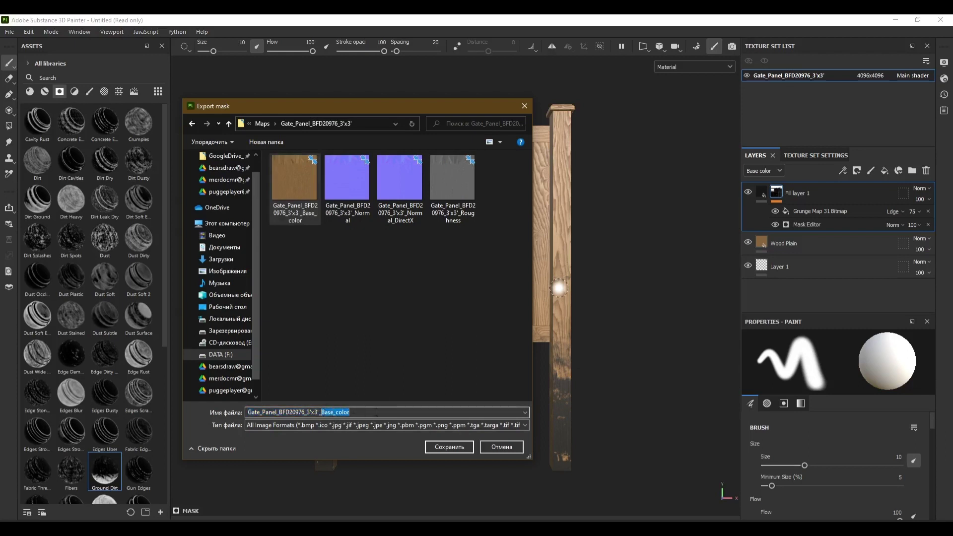
{"action": "type", "text": "Dirt"}
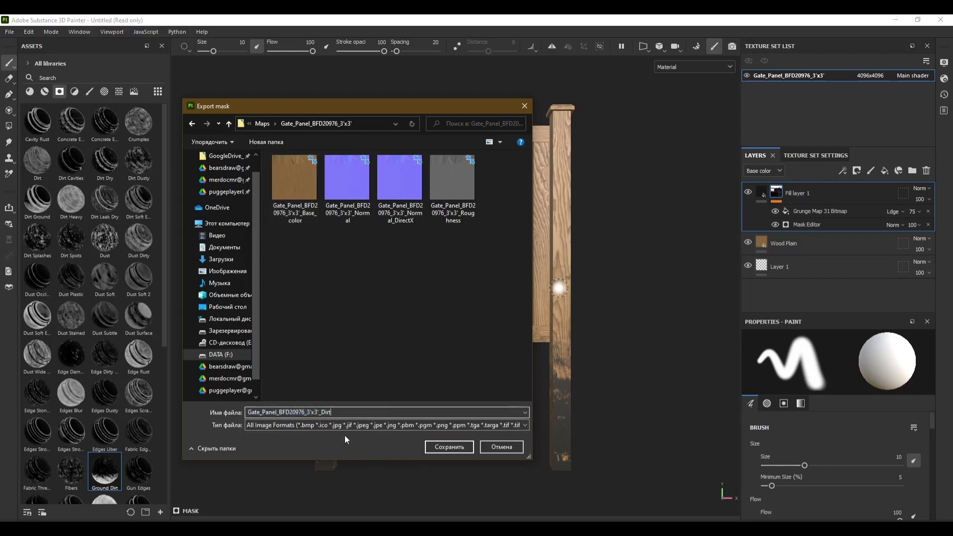
{"action": "left_click", "coordinate": [350, 424]}
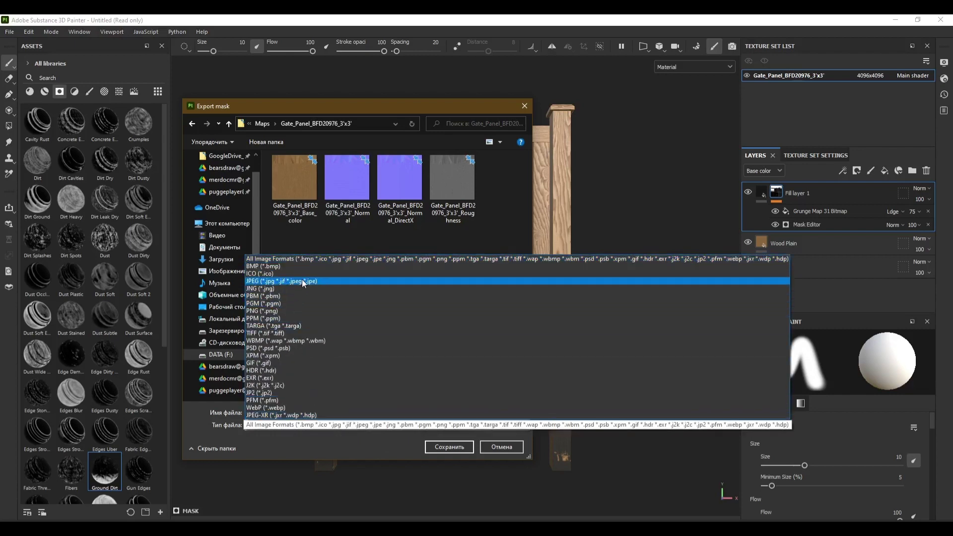
{"action": "left_click", "coordinate": [450, 448]}
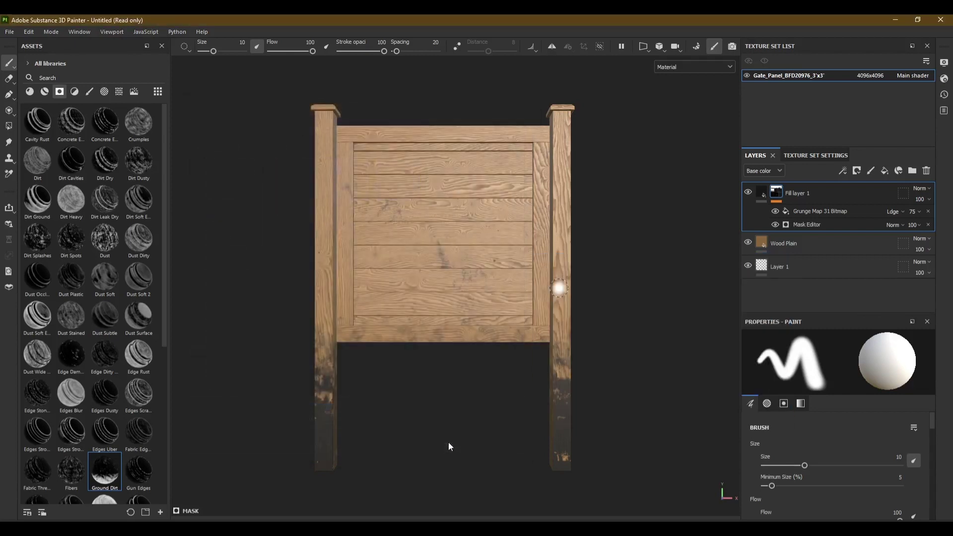
Switch to the Shading workspace and isolate the gate panel in local view.
{"action": "scroll", "coordinate": [440, 392], "scroll_direction": "up", "scroll_amount": 1}
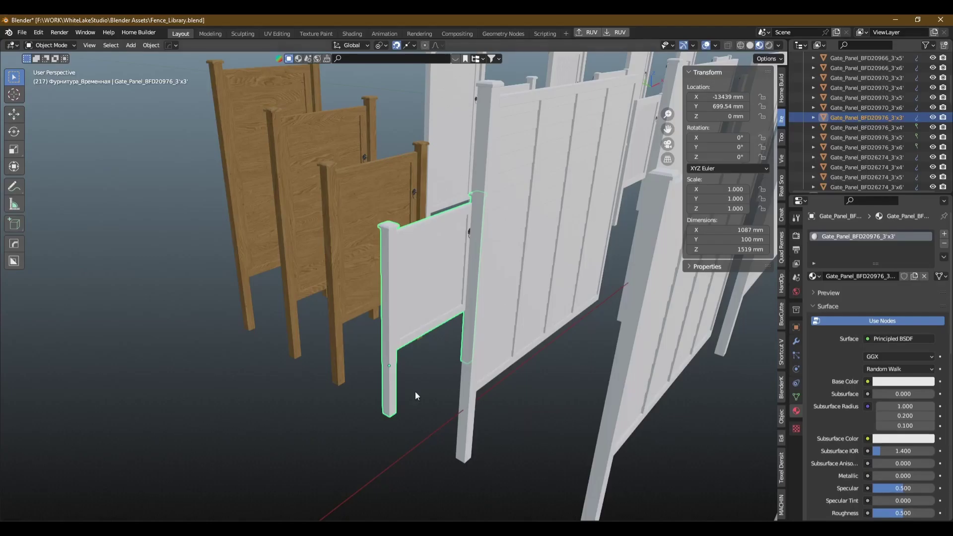
{"action": "mouse_move", "coordinate": [415, 391]}
{"action": "middle_mouse_down"}
{"action": "mouse_move", "coordinate": [372, 362]}
{"action": "mouse_move", "coordinate": [320, 374]}
{"action": "mouse_move", "coordinate": [318, 409]}
{"action": "mouse_move", "coordinate": [299, 401]}
{"action": "middle_mouse_up"}
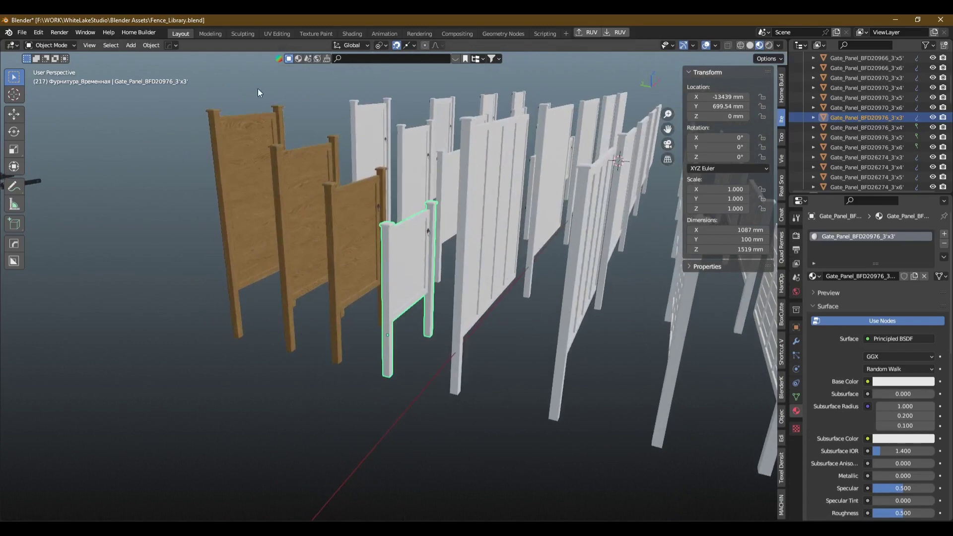
{"action": "left_click", "coordinate": [342, 33]}
{"action": "key", "text": "KP_Divide"}
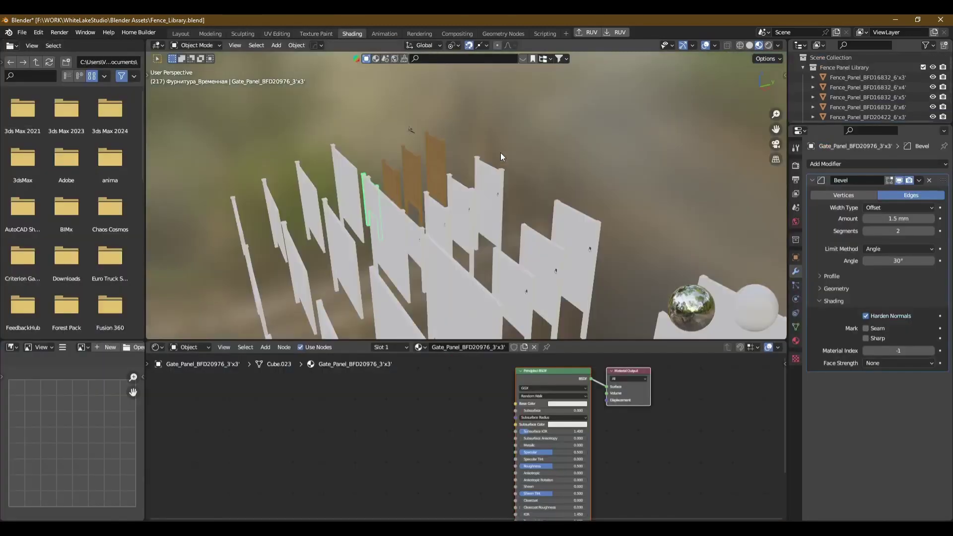
{"action": "key", "text": "KP_Divide"}
{"action": "mouse_move", "coordinate": [487, 165]}
{"action": "middle_mouse_down"}
{"action": "mouse_move", "coordinate": [440, 180]}
{"action": "mouse_move", "coordinate": [517, 171]}
{"action": "mouse_move", "coordinate": [329, 159]}
{"action": "mouse_move", "coordinate": [479, 180]}
{"action": "mouse_move", "coordinate": [461, 228]}
{"action": "middle_mouse_up"}
{"action": "scroll", "coordinate": [448, 436], "scroll_direction": "down", "scroll_amount": 1}
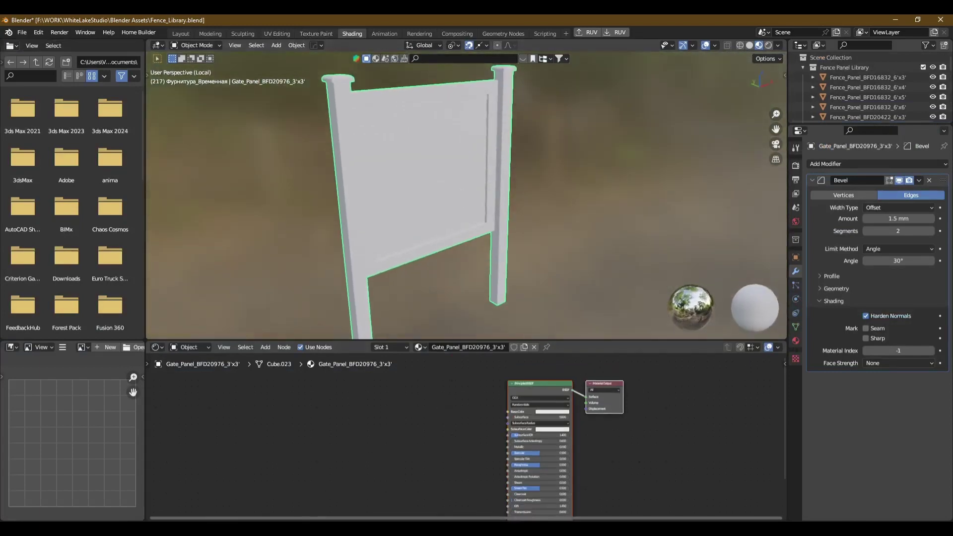
Drag the gate's Base_color JPEG into the Shader Editor as an image texture node.
{"action": "left_click", "coordinate": [164, 501]}
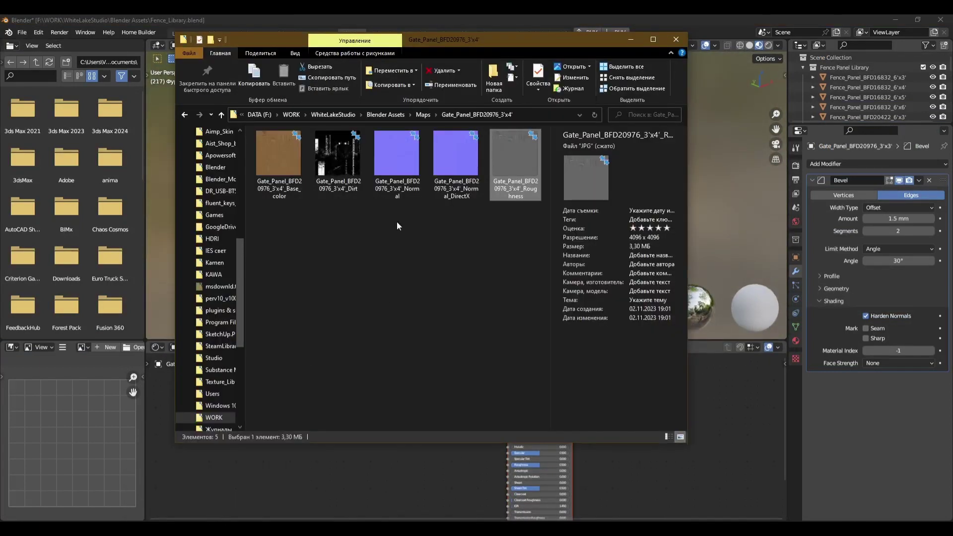
{"action": "left_click", "coordinate": [424, 115]}
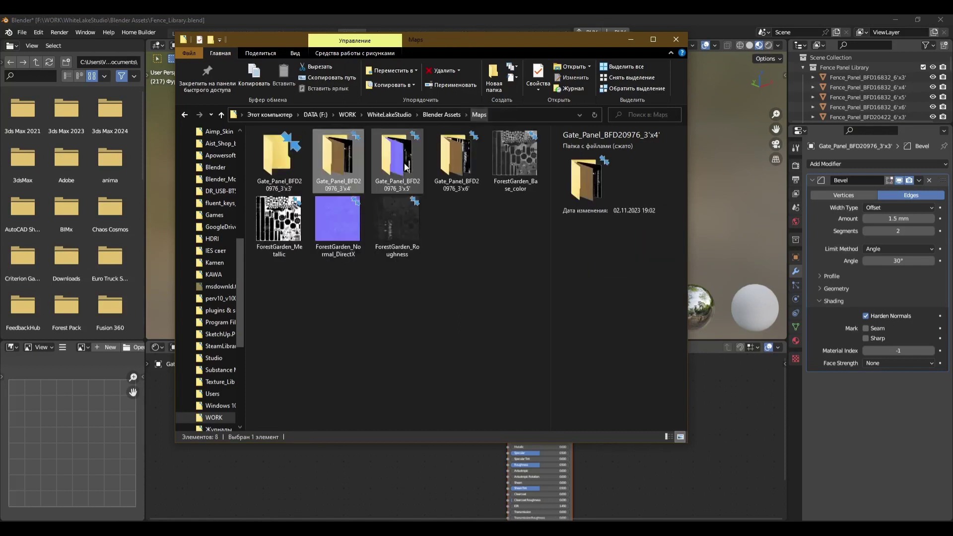
{"action": "double_click", "coordinate": [286, 192]}
{"action": "left_click", "coordinate": [280, 162]}
{"action": "left_click_drag", "start_coordinate": [280, 162], "coordinate": [387, 487]}
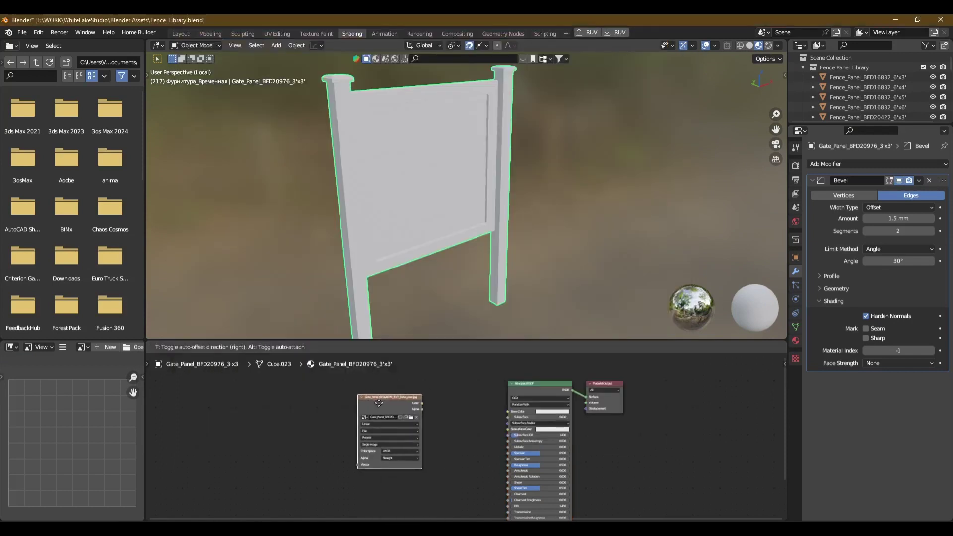
{"action": "left_click", "coordinate": [372, 404]}
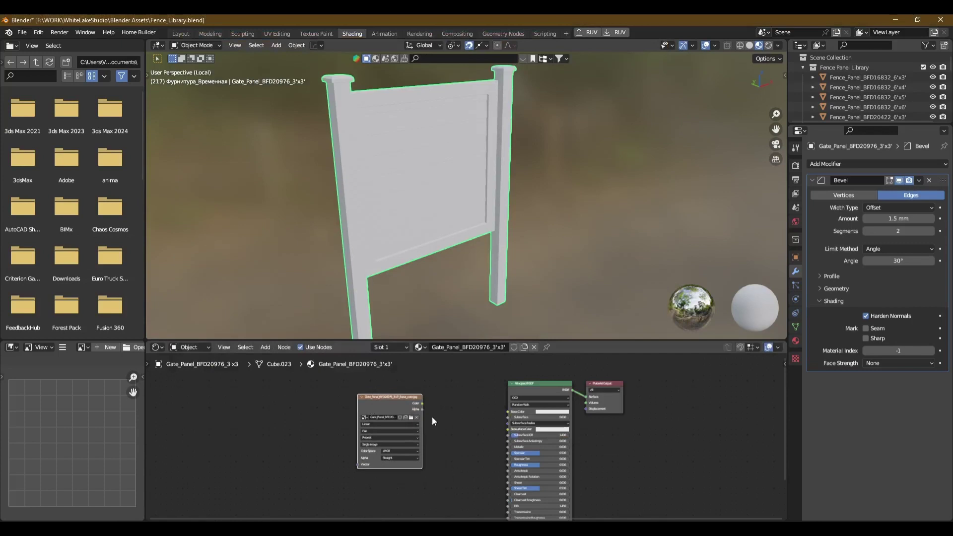
Add mapping nodes to the colour image, link it to Base Color, and move the three texture nodes up.
{"action": "key", "text": "ctrl+t"}
{"action": "scroll", "coordinate": [420, 409], "scroll_direction": "up", "scroll_amount": 2}
{"action": "left_click_drag", "start_coordinate": [423, 401], "coordinate": [540, 412]}
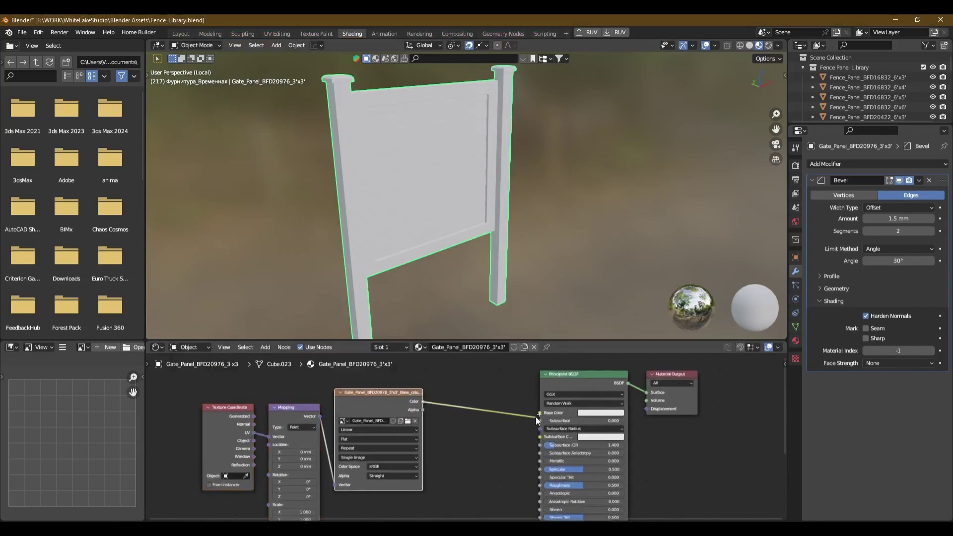
{"action": "scroll", "coordinate": [486, 406], "scroll_direction": "down", "scroll_amount": 2}
{"action": "left_click_drag", "start_coordinate": [237, 393], "coordinate": [437, 496]}
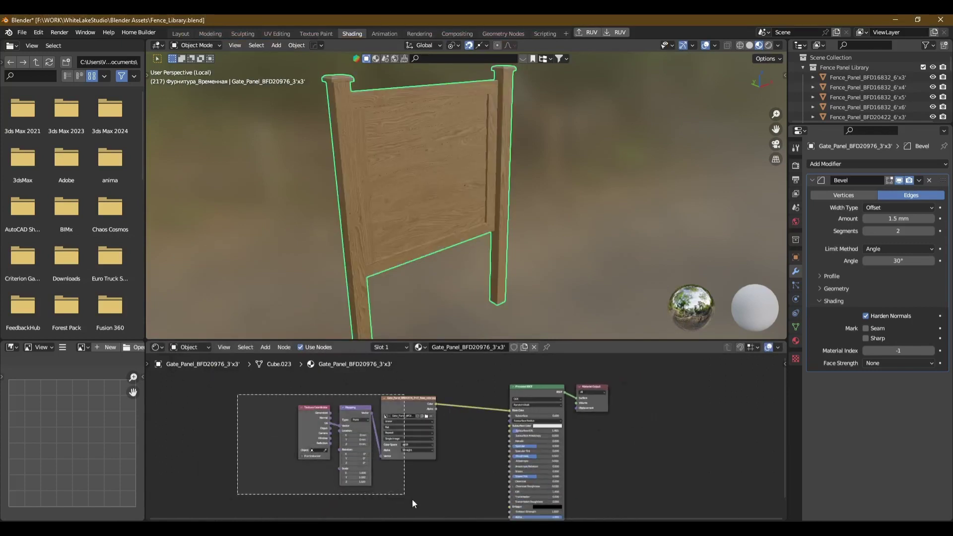
{"action": "left_click_drag", "start_coordinate": [405, 410], "coordinate": [397, 361]}
{"action": "middle_click_drag", "start_coordinate": [451, 466], "coordinate": [457, 413]}
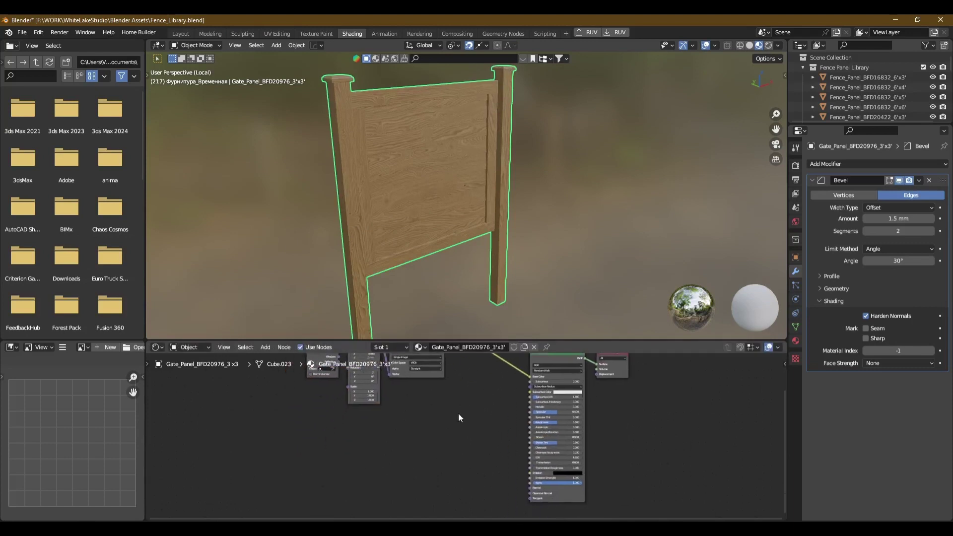
Bring in the Normal map image with mapping nodes and set it to Non-Color.
{"action": "left_click", "coordinate": [164, 491]}
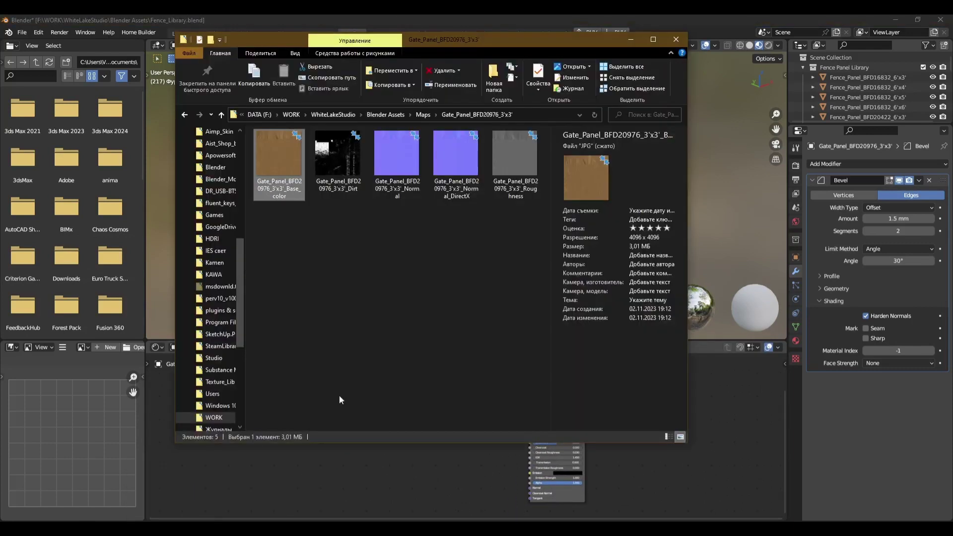
{"action": "left_click", "coordinate": [397, 164]}
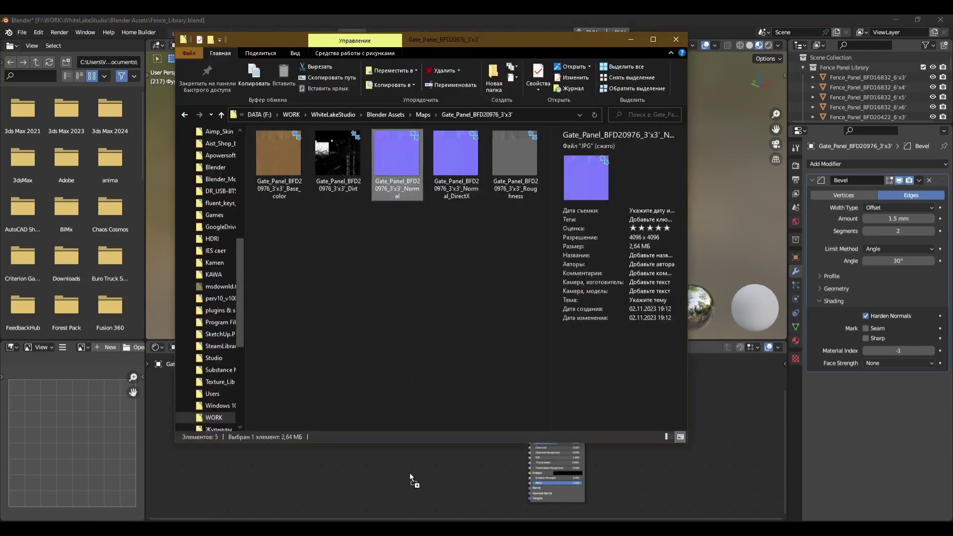
{"action": "left_click_drag", "start_coordinate": [401, 193], "coordinate": [403, 473]}
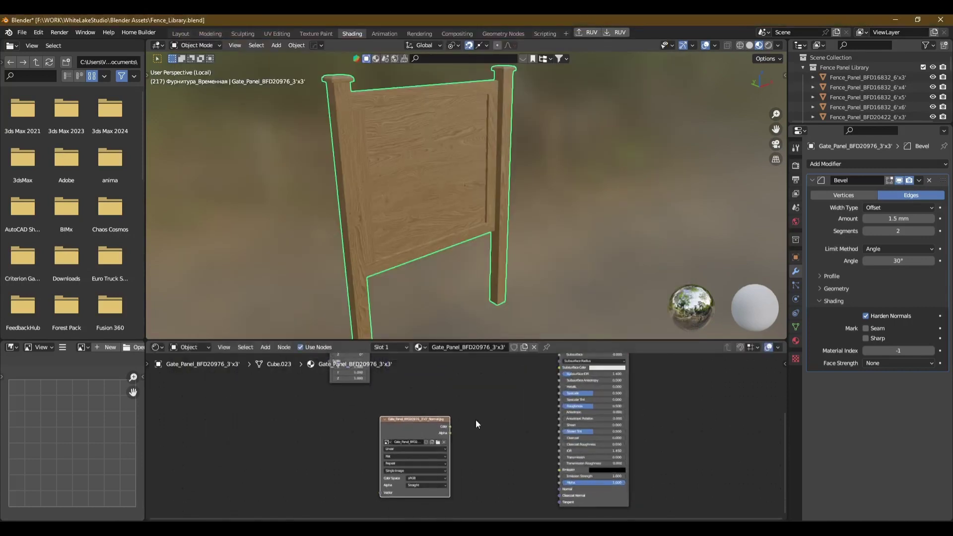
{"action": "key", "text": "ctrl+t"}
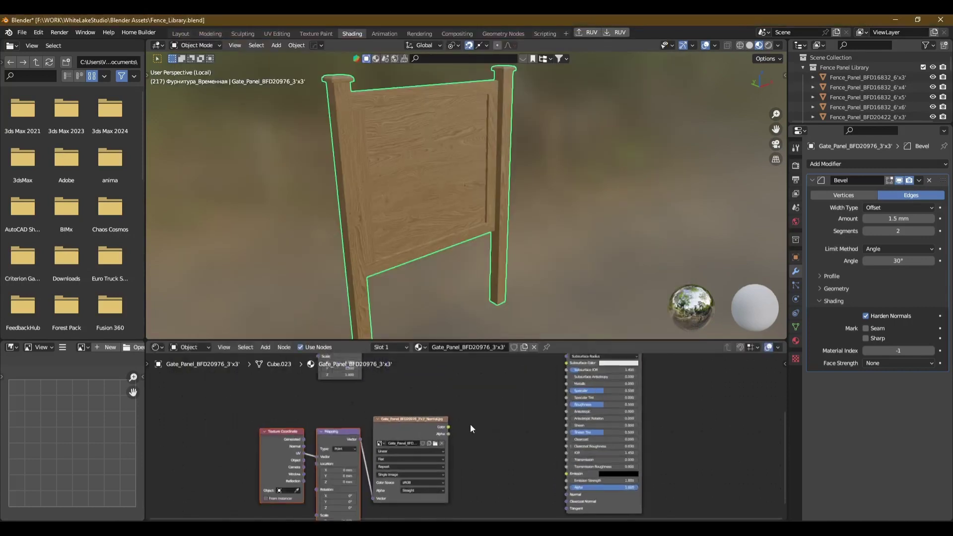
{"action": "scroll", "coordinate": [470, 424], "scroll_direction": "up", "scroll_amount": 2}
{"action": "left_click", "coordinate": [393, 465]}
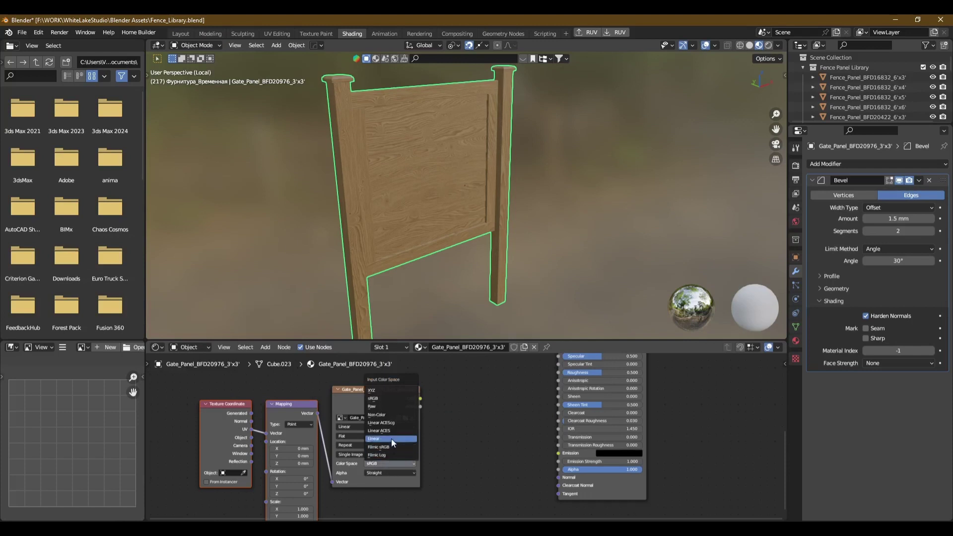
{"action": "left_click", "coordinate": [393, 415]}
Route the normal image through a Normal Map node into the shader's Normal input.
{"action": "right_click", "coordinate": [483, 433]}
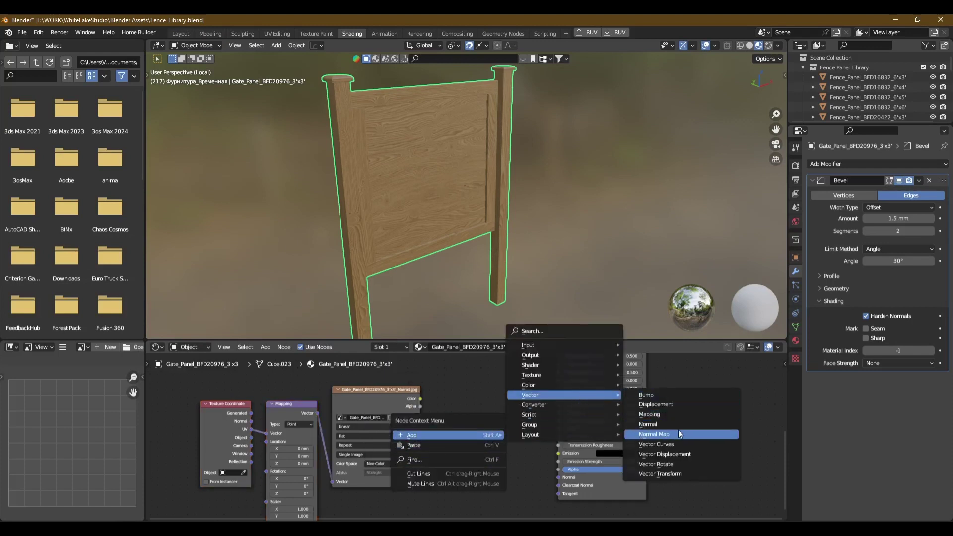
{"action": "left_click", "coordinate": [677, 433]}
{"action": "left_click", "coordinate": [427, 420]}
{"action": "left_click_drag", "start_coordinate": [420, 398], "coordinate": [467, 469]}
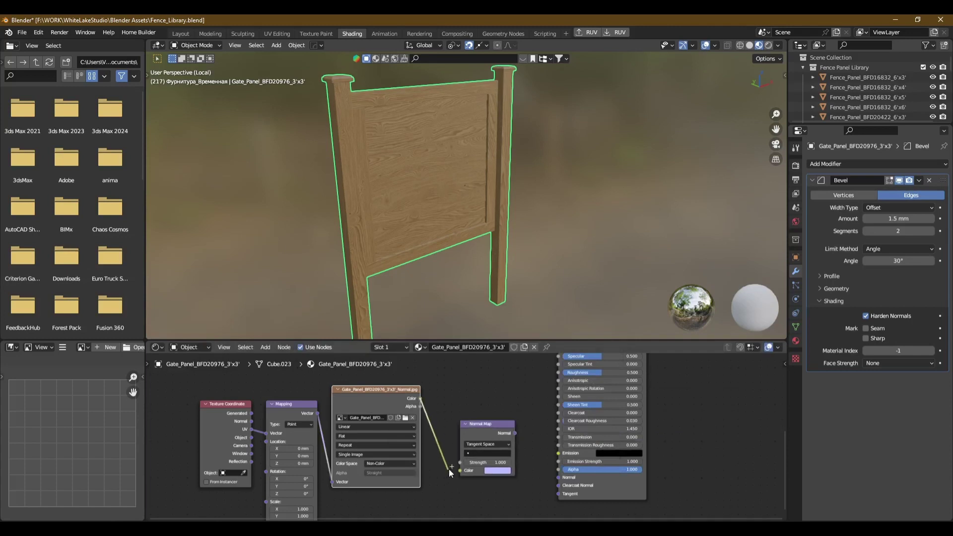
{"action": "left_click_drag", "start_coordinate": [510, 433], "coordinate": [558, 477]}
{"action": "scroll", "coordinate": [347, 422], "scroll_direction": "down", "scroll_amount": 2}
{"action": "scroll", "coordinate": [276, 395], "scroll_direction": "down", "scroll_amount": 2}
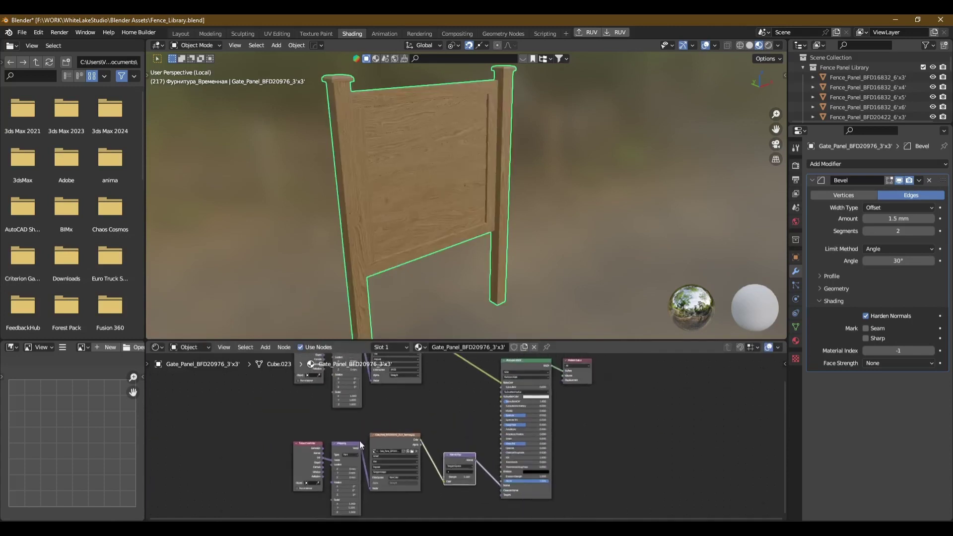
{"action": "left_click_drag", "start_coordinate": [276, 395], "coordinate": [459, 481]}
{"action": "left_click_drag", "start_coordinate": [457, 418], "coordinate": [435, 480]}
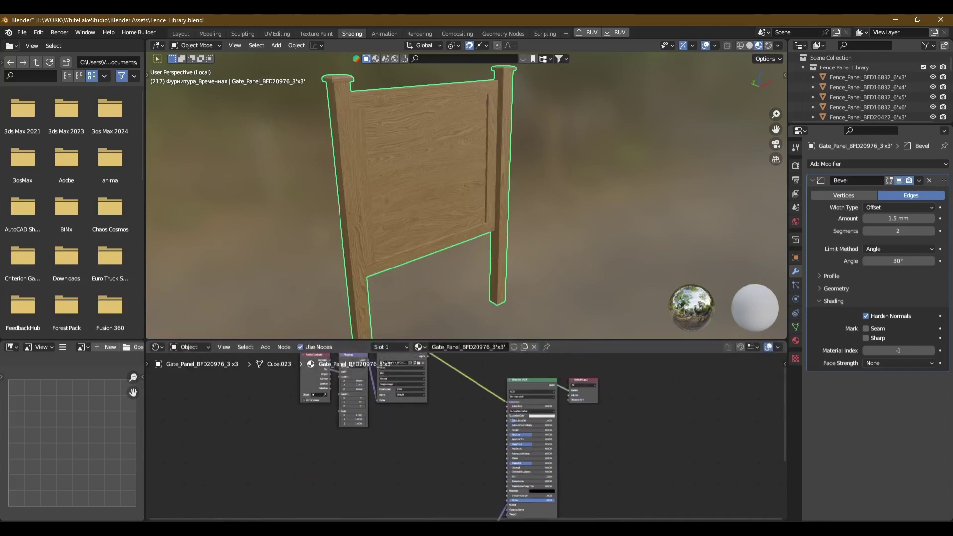
Bring in the Roughness image with mapping nodes and link its Color to Roughness.
{"action": "left_click", "coordinate": [203, 491]}
{"action": "mouse_move", "coordinate": [513, 165]}
{"action": "left_mouse_down"}
{"action": "mouse_move", "coordinate": [426, 478]}
{"action": "mouse_move", "coordinate": [410, 460]}
{"action": "left_mouse_up"}
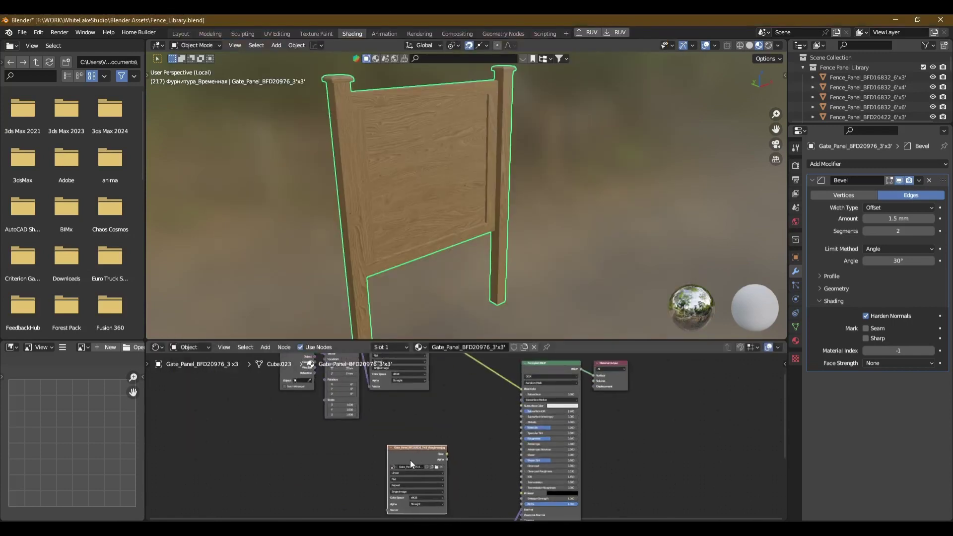
{"action": "key", "text": "ctrl+t"}
{"action": "middle_click_drag", "start_coordinate": [431, 461], "coordinate": [410, 436]}
{"action": "scroll", "coordinate": [410, 437], "scroll_direction": "up", "scroll_amount": 2}
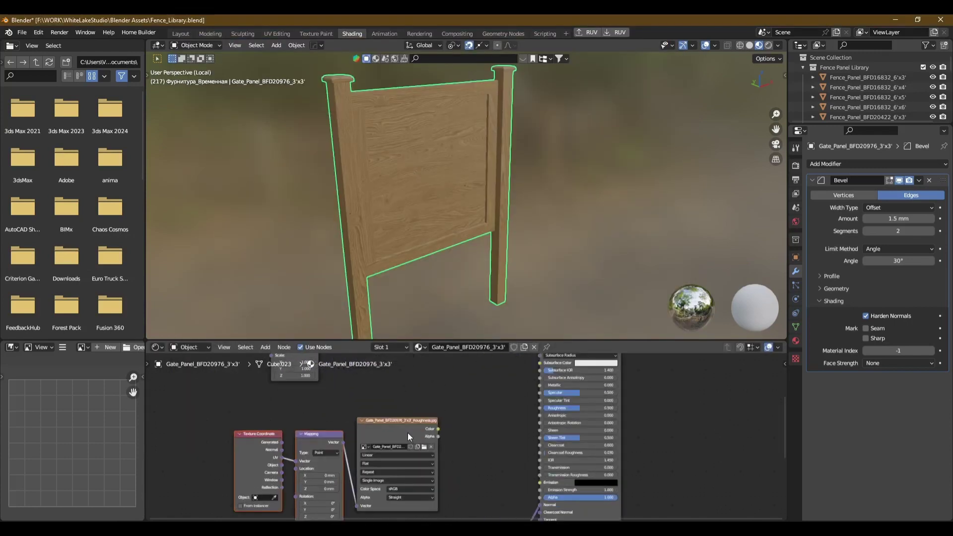
{"action": "right_click", "coordinate": [418, 425]}
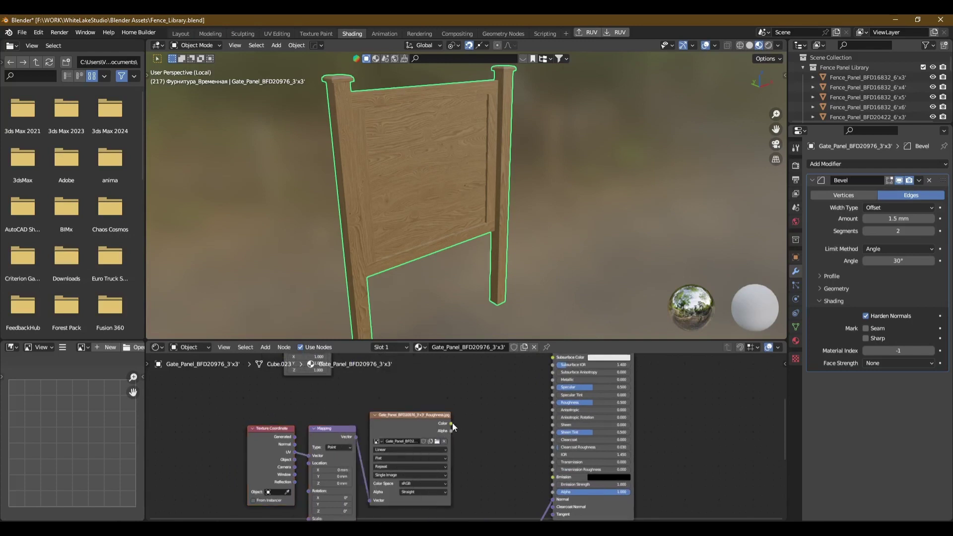
{"action": "left_click_drag", "start_coordinate": [452, 423], "coordinate": [552, 402]}
Set the Principled BSDF Specular to 0.030 and frame the whole node tree.
{"action": "middle_click_drag", "start_coordinate": [510, 395], "coordinate": [429, 423]}
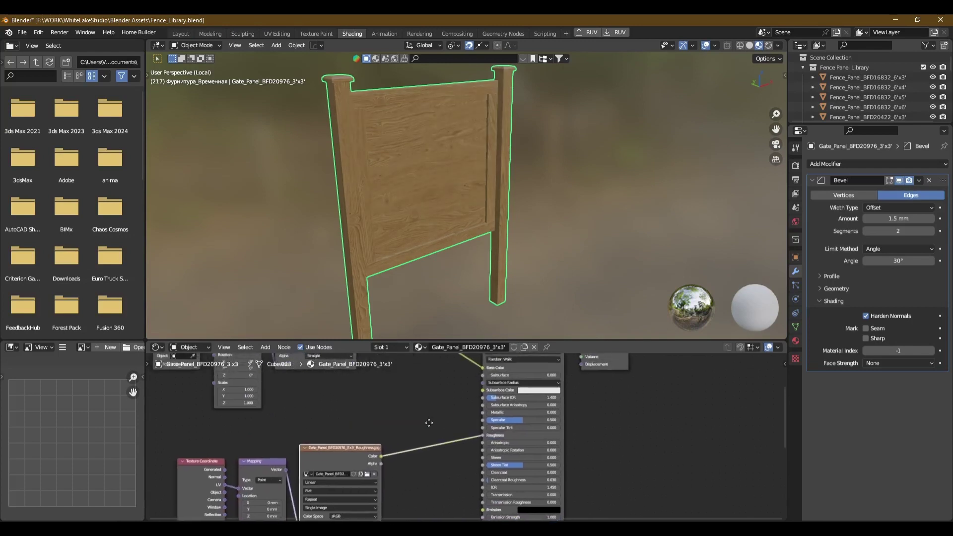
{"action": "scroll", "coordinate": [511, 417], "scroll_direction": "up", "scroll_amount": 1}
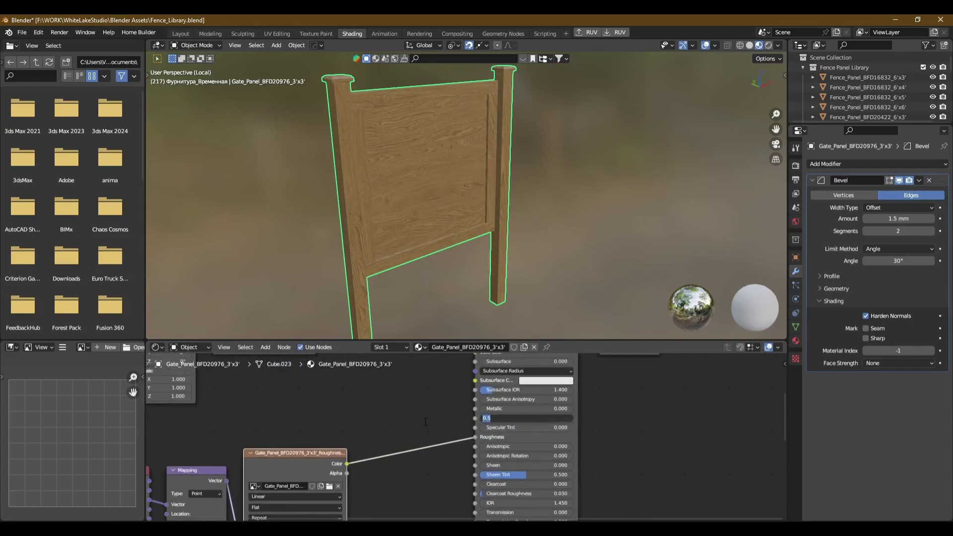
{"action": "type", "text": "0.03"}
{"action": "key", "text": "Return"}
{"action": "scroll", "coordinate": [395, 165], "scroll_direction": "up", "scroll_amount": 3}
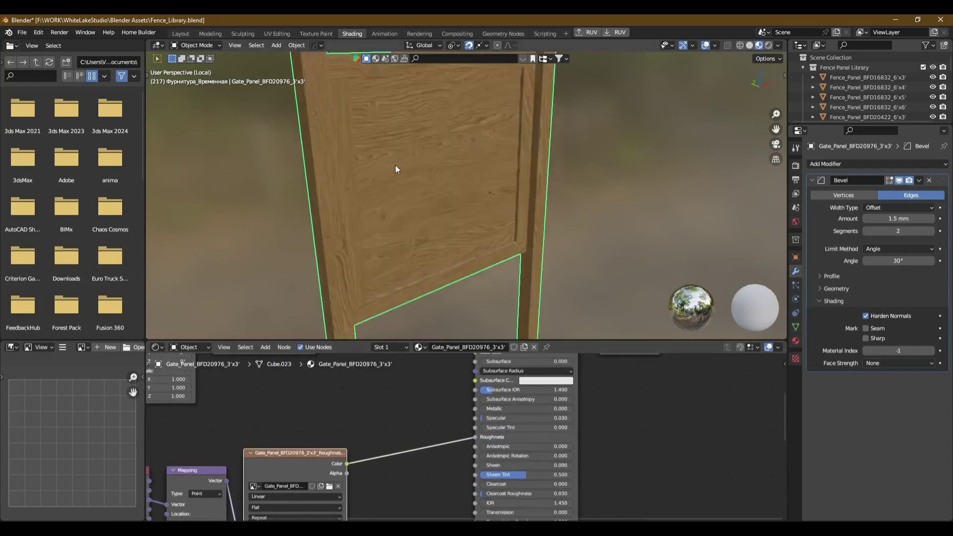
{"action": "scroll", "coordinate": [415, 268], "scroll_direction": "down", "scroll_amount": 4}
{"action": "scroll", "coordinate": [411, 213], "scroll_direction": "down", "scroll_amount": 2}
{"action": "scroll", "coordinate": [411, 213], "scroll_direction": "down", "scroll_amount": 1}
{"action": "scroll", "coordinate": [443, 373], "scroll_direction": "down", "scroll_amount": 2}
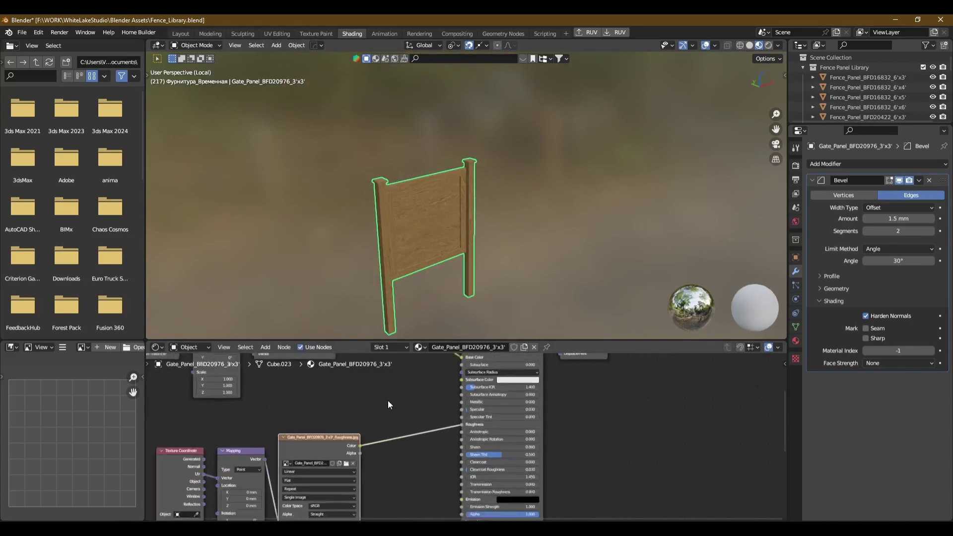
{"action": "scroll", "coordinate": [388, 400], "scroll_direction": "down", "scroll_amount": 2}
{"action": "mouse_move", "coordinate": [374, 390]}
{"action": "middle_mouse_down"}
{"action": "mouse_move", "coordinate": [424, 421]}
{"action": "mouse_move", "coordinate": [424, 397]}
{"action": "middle_mouse_up"}
{"action": "scroll", "coordinate": [424, 421], "scroll_direction": "down", "scroll_amount": 2}
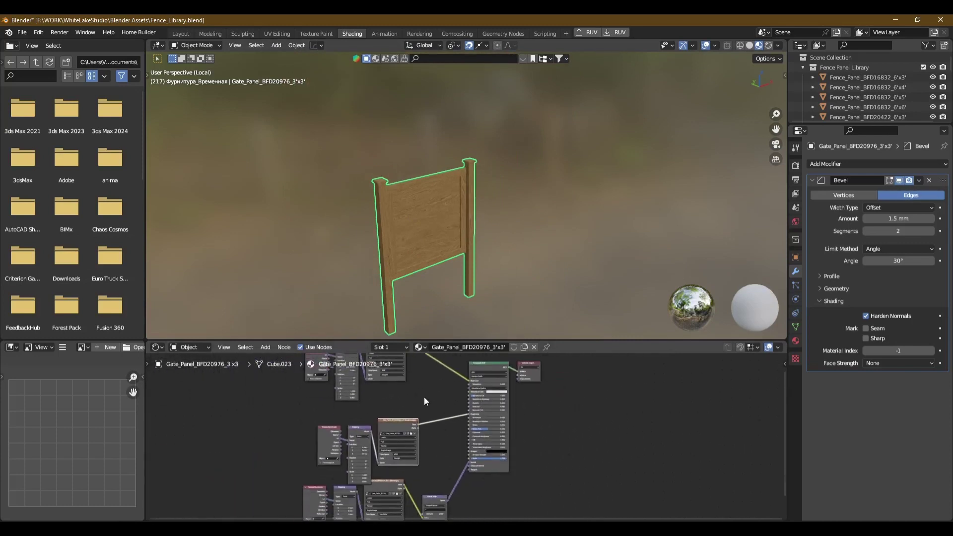
Return to the Layout workspace and check the gate panel's UV map name in Object Data.
{"action": "left_click", "coordinate": [181, 34]}
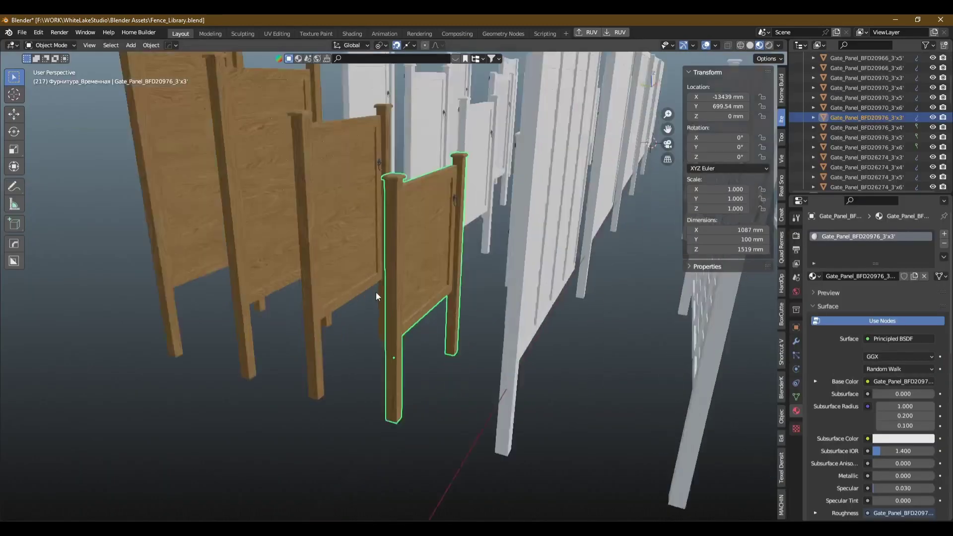
{"action": "scroll", "coordinate": [376, 292], "scroll_direction": "up", "scroll_amount": 2}
{"action": "scroll", "coordinate": [412, 234], "scroll_direction": "up", "scroll_amount": 2}
{"action": "scroll", "coordinate": [511, 138], "scroll_direction": "up", "scroll_amount": 3}
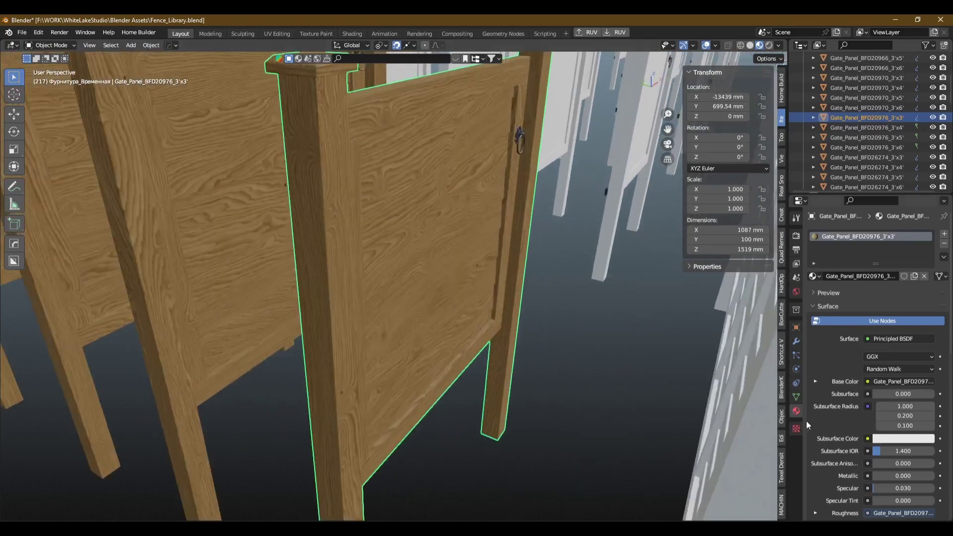
{"action": "left_click", "coordinate": [796, 396]}
{"action": "double_click", "coordinate": [861, 401]}
{"action": "key", "text": "ctrl+c"}
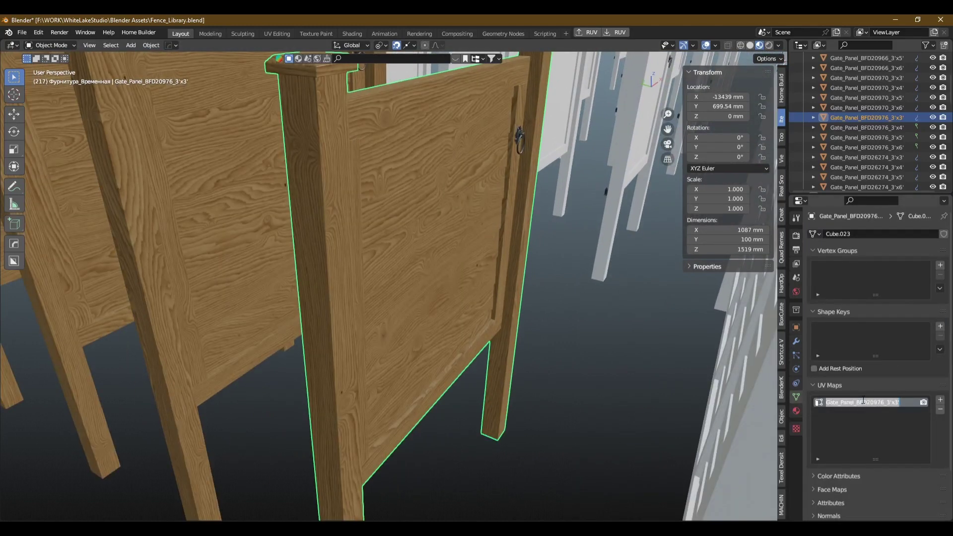
{"action": "key", "text": "Escape"}
Rename the latch and hinge UV maps to Gate_Panel_BFD20976_3'x3'.
{"action": "scroll", "coordinate": [496, 322], "scroll_direction": "down", "scroll_amount": 3}
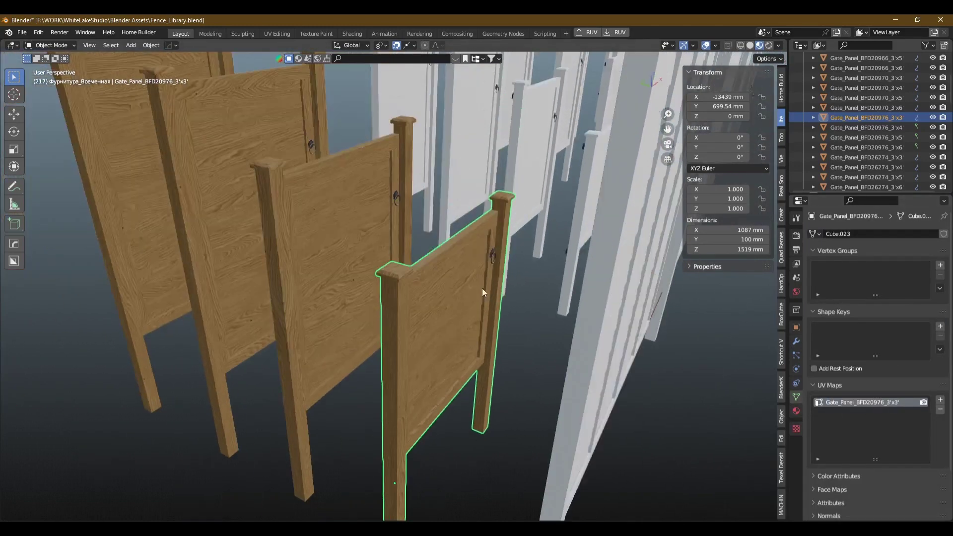
{"action": "scroll", "coordinate": [492, 273], "scroll_direction": "up", "scroll_amount": 5}
{"action": "left_click", "coordinate": [500, 260]}
{"action": "double_click", "coordinate": [878, 404]}
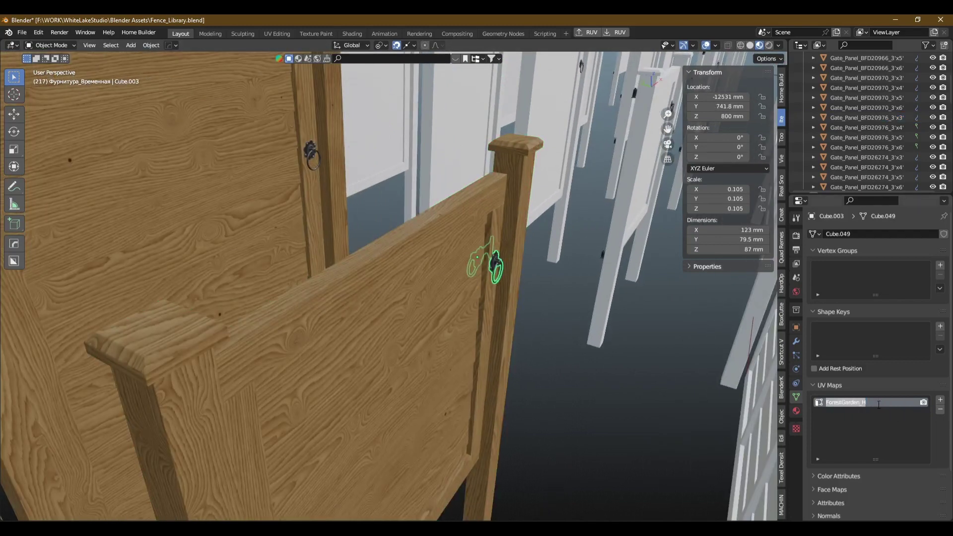
{"action": "key", "text": "ctrl+v"}
{"action": "scroll", "coordinate": [546, 363], "scroll_direction": "down", "scroll_amount": 5}
{"action": "middle_click_drag", "start_coordinate": [500, 347], "coordinate": [532, 312]}
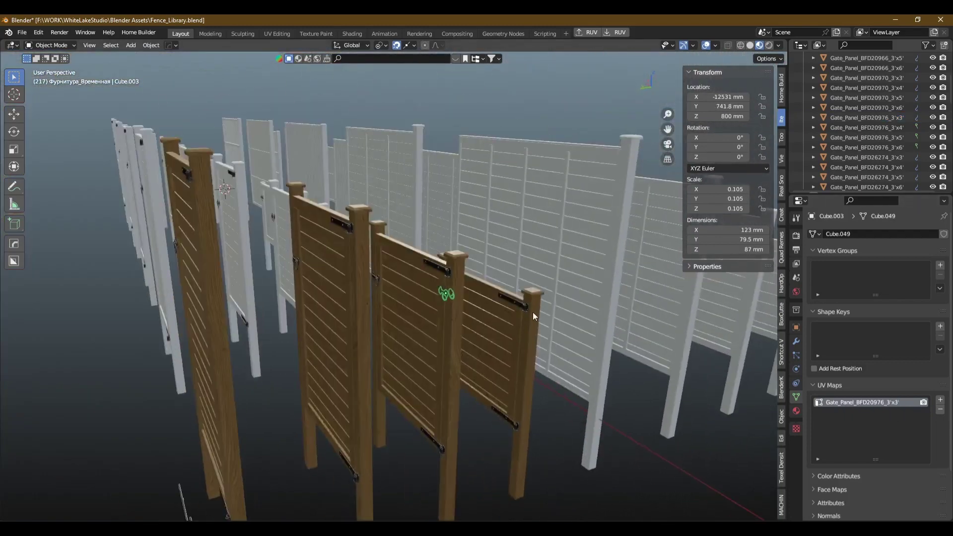
{"action": "scroll", "coordinate": [521, 305], "scroll_direction": "up", "scroll_amount": 4}
{"action": "left_click", "coordinate": [506, 292]}
{"action": "double_click", "coordinate": [870, 404]}
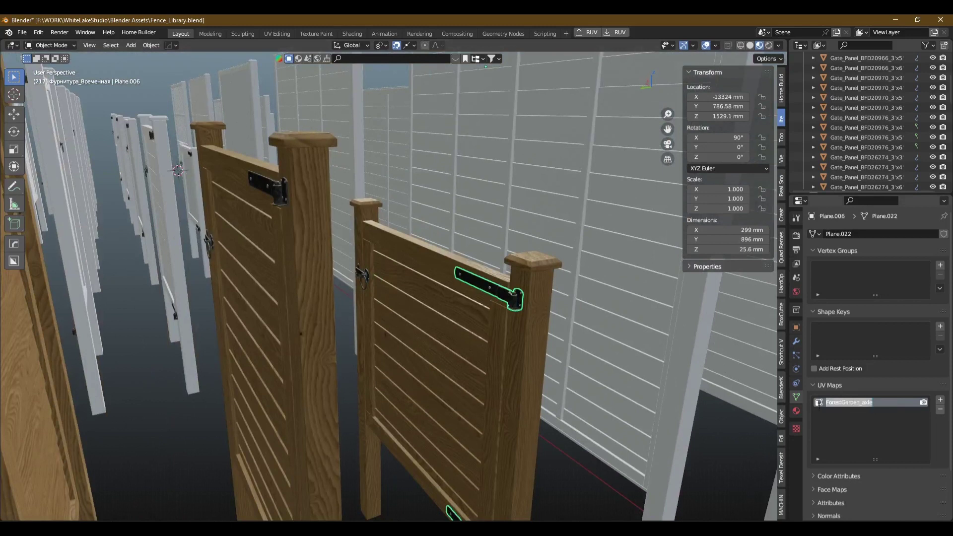
{"action": "key", "text": "ctrl+v"}
Join the latch into the gate panel with Ctrl+J, then deselect everything.
{"action": "scroll", "coordinate": [541, 364], "scroll_direction": "down", "scroll_amount": 3}
{"action": "middle_click_drag", "start_coordinate": [473, 296], "coordinate": [483, 346]}
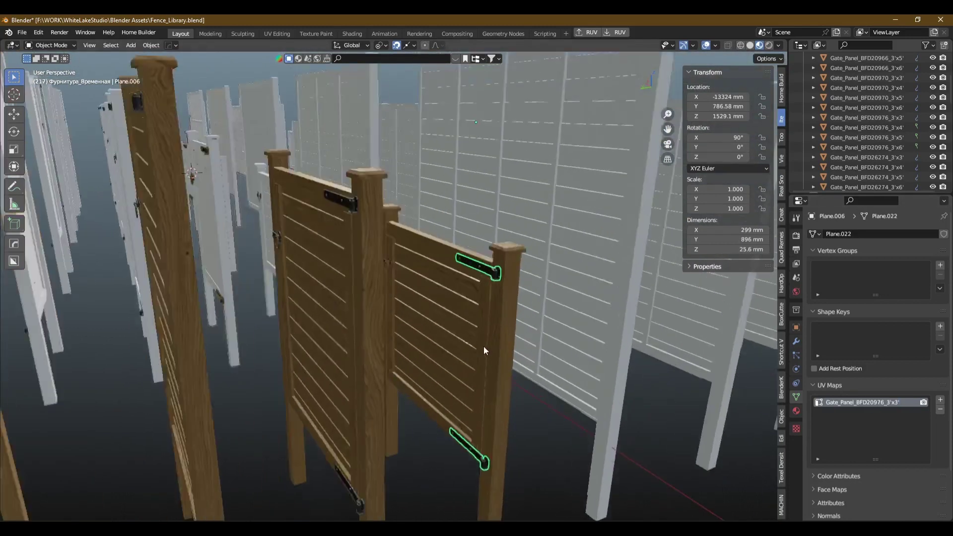
{"action": "scroll", "coordinate": [391, 252], "scroll_direction": "up", "scroll_amount": 4}
{"action": "left_click", "coordinate": [373, 252]}
{"action": "left_click", "coordinate": [415, 273], "text": "shift"}
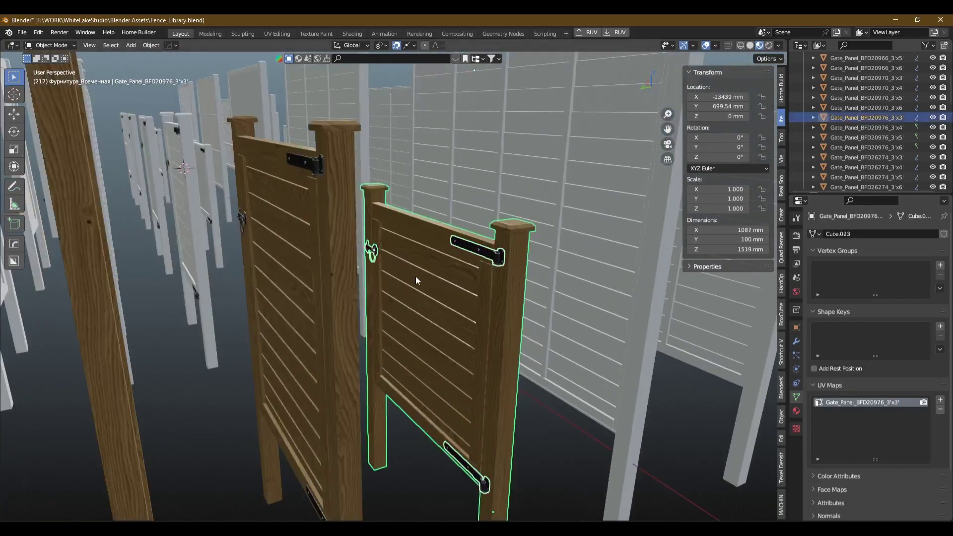
{"action": "key", "text": "ctrl+j"}
{"action": "scroll", "coordinate": [412, 276], "scroll_direction": "down", "scroll_amount": 3}
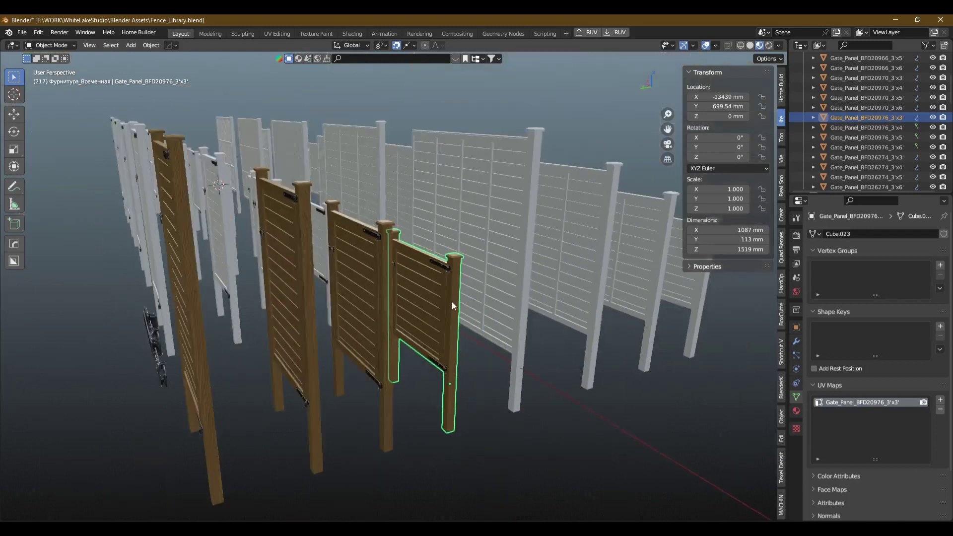
{"action": "middle_click_drag", "start_coordinate": [451, 302], "coordinate": [354, 301]}
{"action": "scroll", "coordinate": [403, 294], "scroll_direction": "up", "scroll_amount": 2}
{"action": "key", "text": "alt+a"}
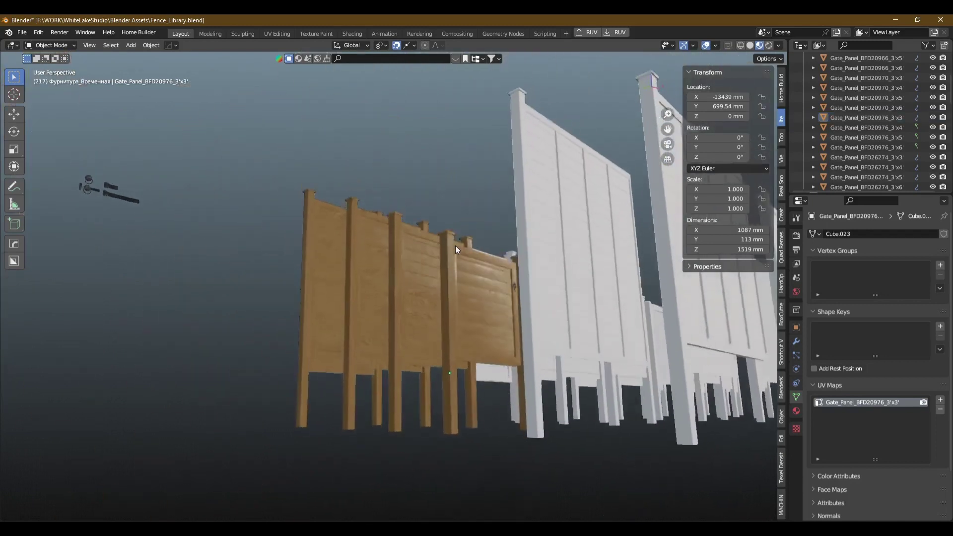
Orbit close to the wooden gate and save the blend file.
{"action": "middle_click_drag", "start_coordinate": [423, 329], "coordinate": [464, 252]}
{"action": "scroll", "coordinate": [465, 293], "scroll_direction": "up", "scroll_amount": 4}
{"action": "mouse_move", "coordinate": [465, 293]}
{"action": "middle_mouse_down"}
{"action": "mouse_move", "coordinate": [484, 296]}
{"action": "mouse_move", "coordinate": [478, 337]}
{"action": "mouse_move", "coordinate": [471, 291]}
{"action": "mouse_move", "coordinate": [430, 305]}
{"action": "mouse_move", "coordinate": [460, 325]}
{"action": "mouse_move", "coordinate": [448, 289]}
{"action": "mouse_move", "coordinate": [440, 320]}
{"action": "middle_mouse_up"}
{"action": "scroll", "coordinate": [464, 310], "scroll_direction": "down", "scroll_amount": 4}
{"action": "key", "text": "ctrl+s"}
Orbit around the textured gate panels over to the white fence panels.
{"action": "mouse_move", "coordinate": [460, 281]}
{"action": "middle_mouse_down"}
{"action": "mouse_move", "coordinate": [500, 283]}
{"action": "mouse_move", "coordinate": [442, 281]}
{"action": "mouse_move", "coordinate": [466, 275]}
{"action": "mouse_move", "coordinate": [420, 302]}
{"action": "mouse_move", "coordinate": [414, 334]}
{"action": "middle_mouse_up"}
{"action": "scroll", "coordinate": [423, 284], "scroll_direction": "up", "scroll_amount": 5}
{"action": "scroll", "coordinate": [424, 287], "scroll_direction": "down", "scroll_amount": 5}
{"action": "scroll", "coordinate": [412, 288], "scroll_direction": "down", "scroll_amount": 3}
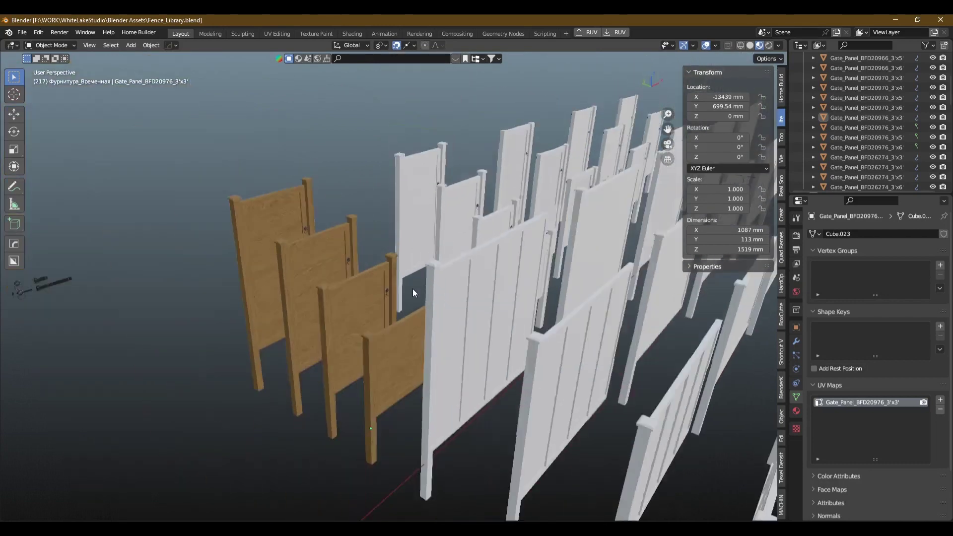
{"action": "middle_click_drag", "start_coordinate": [412, 288], "coordinate": [523, 355]}
{"action": "scroll", "coordinate": [498, 318], "scroll_direction": "up", "scroll_amount": 6}
{"action": "scroll", "coordinate": [498, 314], "scroll_direction": "down", "scroll_amount": 3}
{"action": "mouse_move", "coordinate": [463, 299]}
{"action": "middle_mouse_down"}
{"action": "mouse_move", "coordinate": [301, 171]}
{"action": "mouse_move", "coordinate": [392, 257]}
{"action": "middle_mouse_up"}
{"action": "scroll", "coordinate": [302, 171], "scroll_direction": "up", "scroll_amount": 3}
Name the white fence panel's UV map Fence_Panel_BFD16832_6'x6' using its Outliner name.
{"action": "left_click", "coordinate": [391, 257]}
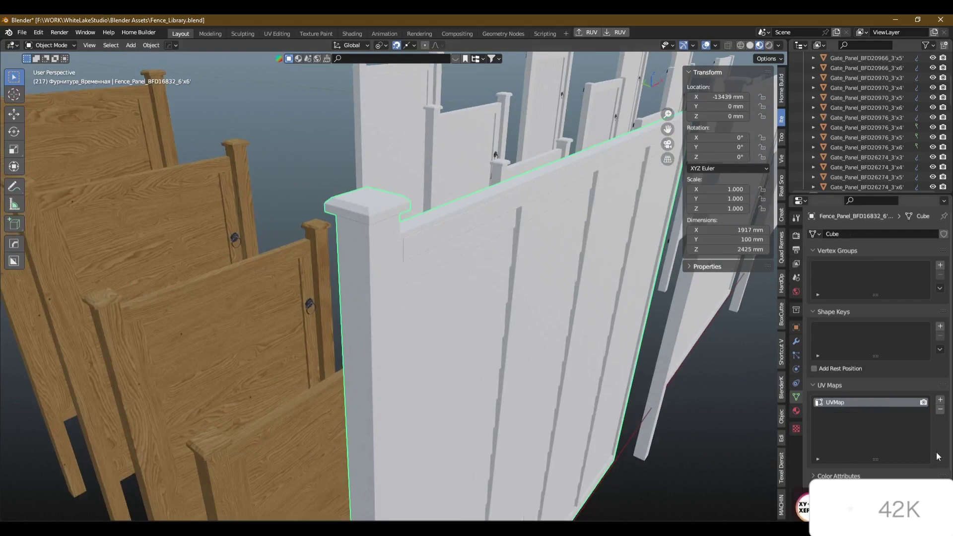
{"action": "scroll", "coordinate": [862, 142], "scroll_direction": "up", "scroll_amount": 3}
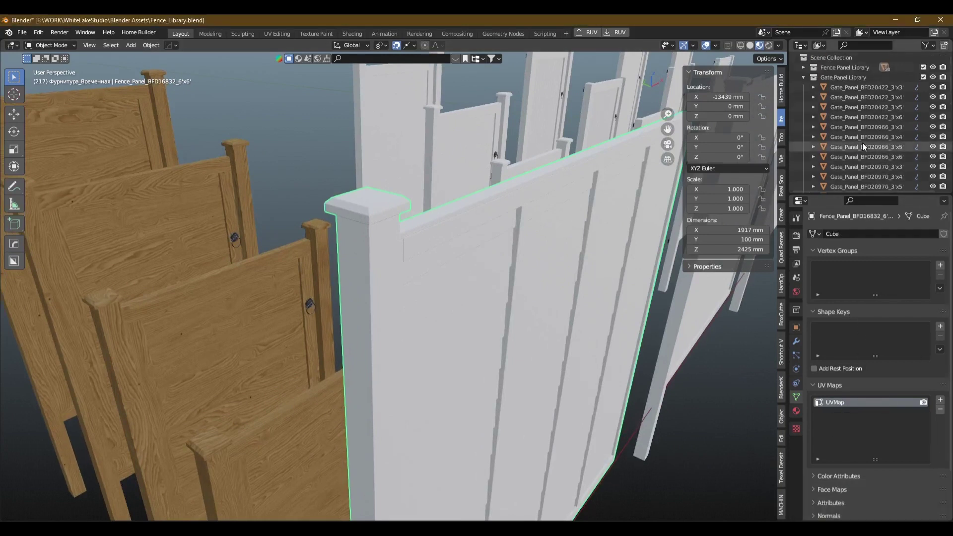
{"action": "scroll", "coordinate": [862, 142], "scroll_direction": "up", "scroll_amount": 3}
{"action": "left_click", "coordinate": [804, 65]}
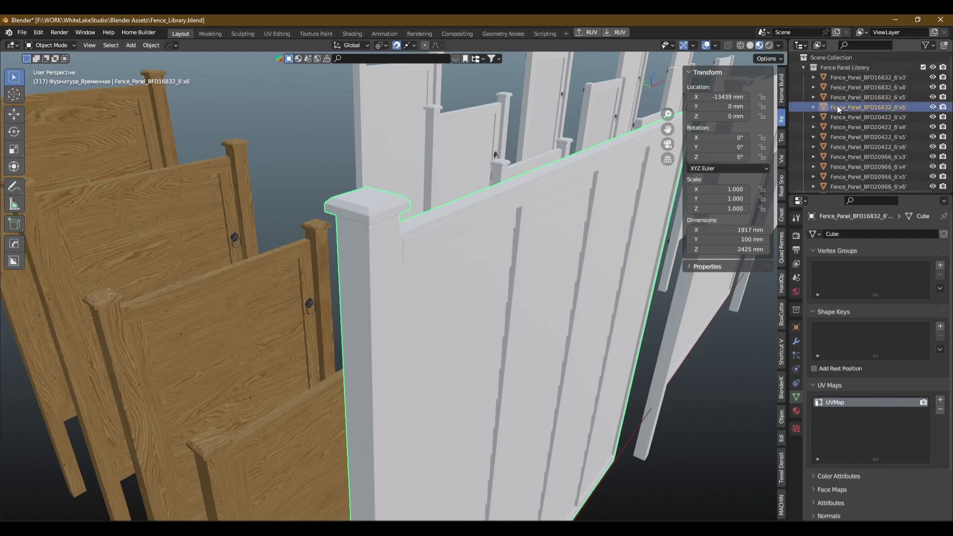
{"action": "double_click", "coordinate": [886, 107]}
{"action": "key", "text": "ctrl+c"}
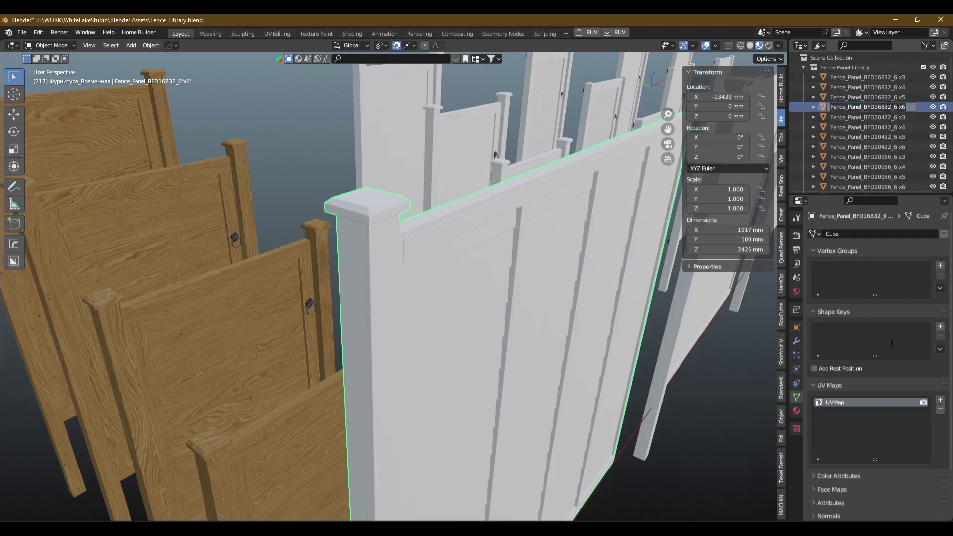
{"action": "left_click", "coordinate": [854, 405]}
{"action": "key", "text": "ctrl+v"}
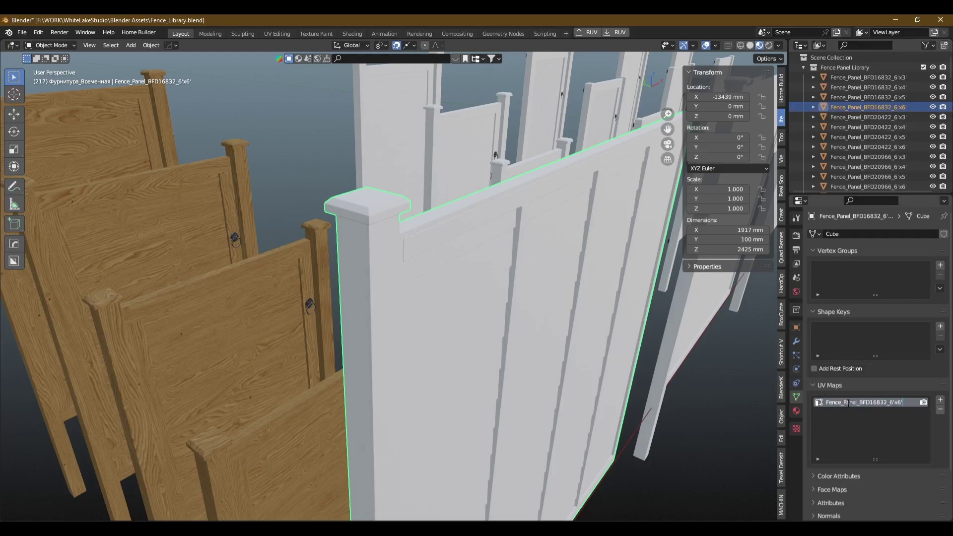
Create a new material for the panel named Fence_Panel_BFD16832_6'x6'.
{"action": "scroll", "coordinate": [441, 272], "scroll_direction": "down", "scroll_amount": 3}
{"action": "scroll", "coordinate": [442, 231], "scroll_direction": "down", "scroll_amount": 2}
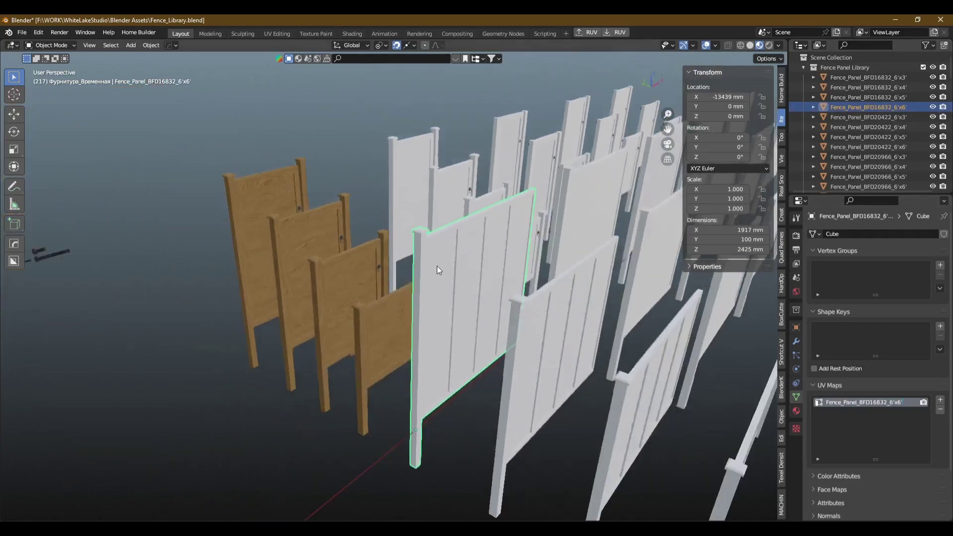
{"action": "scroll", "coordinate": [597, 306], "scroll_direction": "up", "scroll_amount": 6}
{"action": "left_click", "coordinate": [796, 412]}
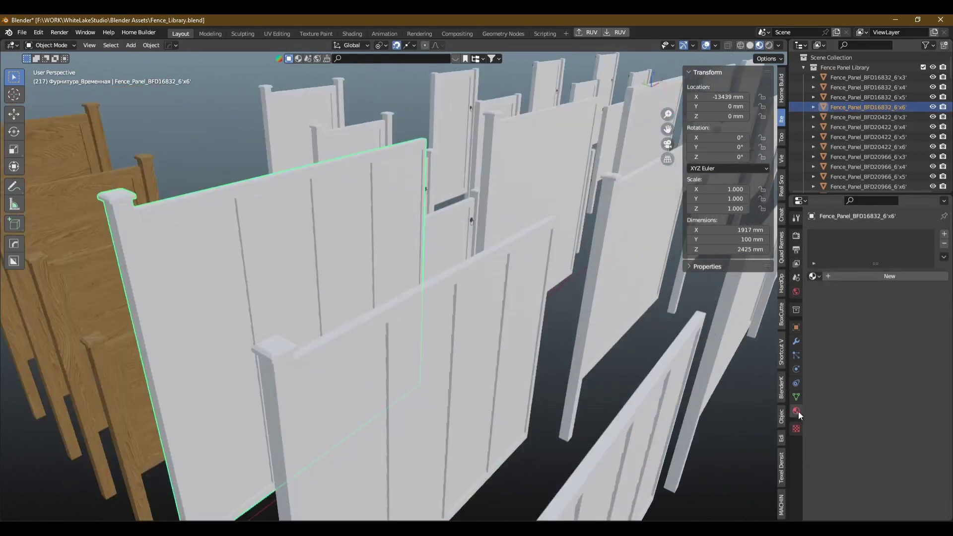
{"action": "left_click", "coordinate": [838, 277]}
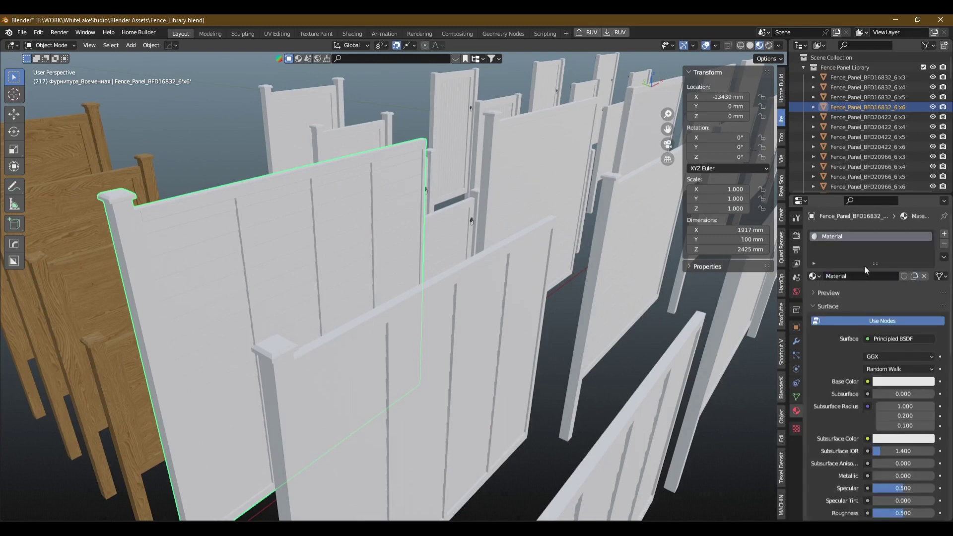
{"action": "double_click", "coordinate": [844, 235]}
{"action": "key", "text": "Return"}
Switch to the UV Editing workspace with the fence panel selected.
{"action": "scroll", "coordinate": [498, 228], "scroll_direction": "down", "scroll_amount": 5}
{"action": "scroll", "coordinate": [325, 169], "scroll_direction": "up", "scroll_amount": 3}
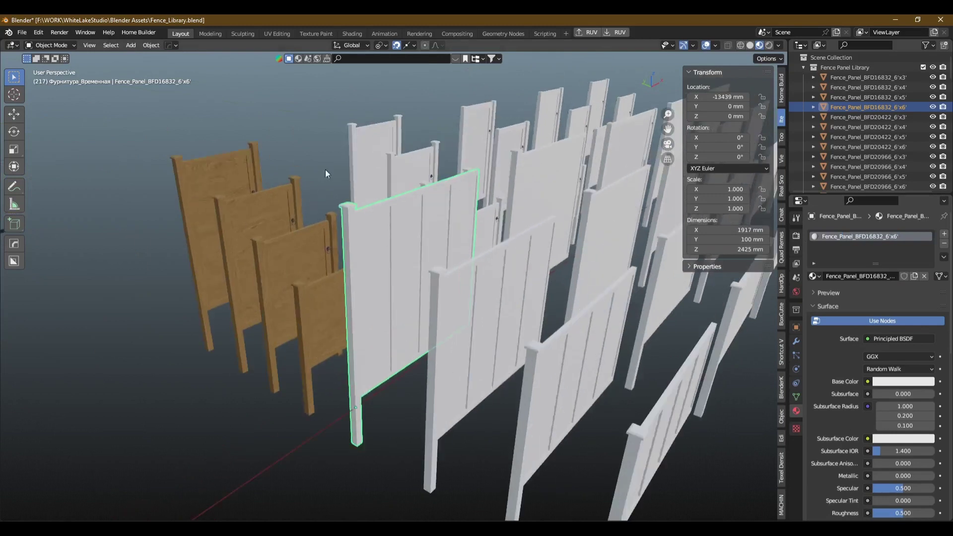
{"action": "left_click", "coordinate": [274, 35]}
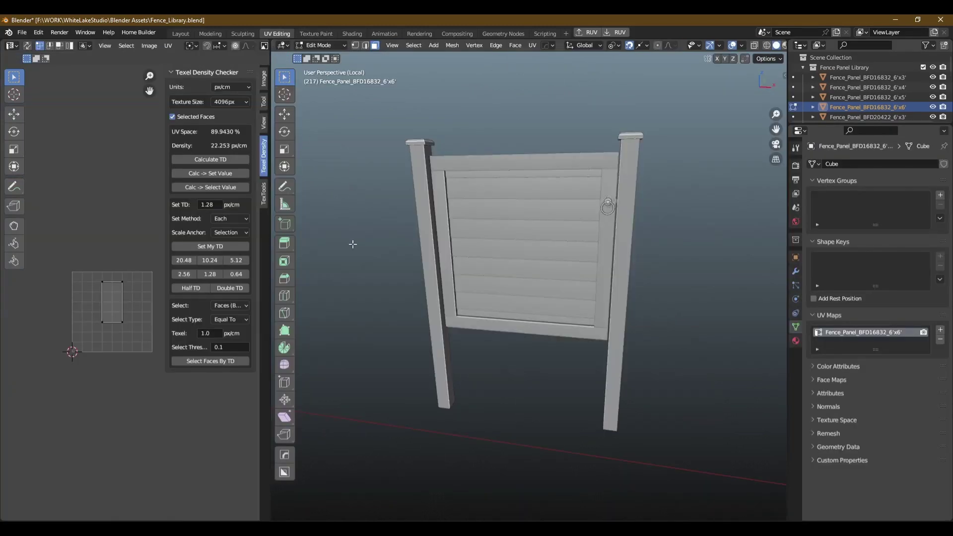
Apply the fence panel's Bevel modifier permanently to its mesh.
{"action": "middle_click_drag", "start_coordinate": [353, 244], "coordinate": [581, 265]}
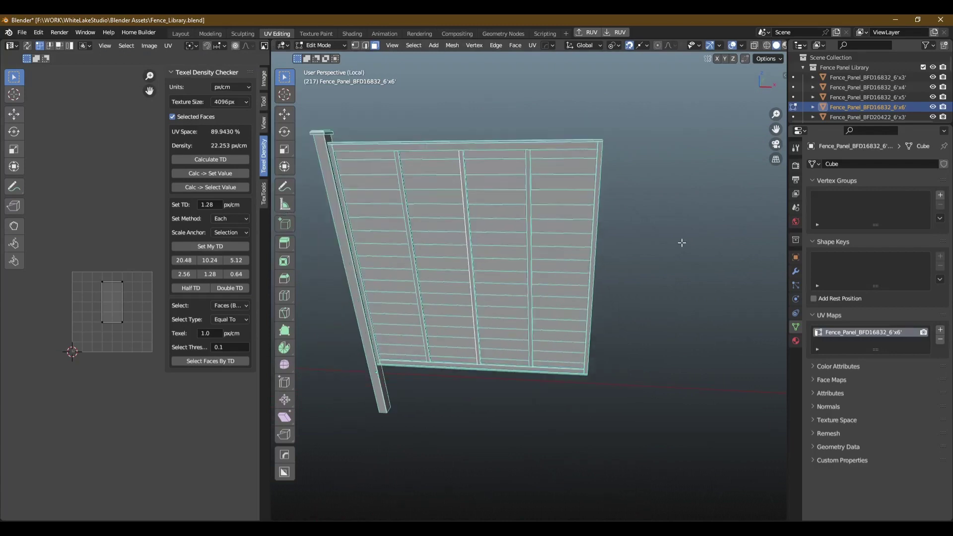
{"action": "scroll", "coordinate": [681, 243], "scroll_direction": "up", "scroll_amount": 3}
{"action": "scroll", "coordinate": [719, 293], "scroll_direction": "up", "scroll_amount": 2}
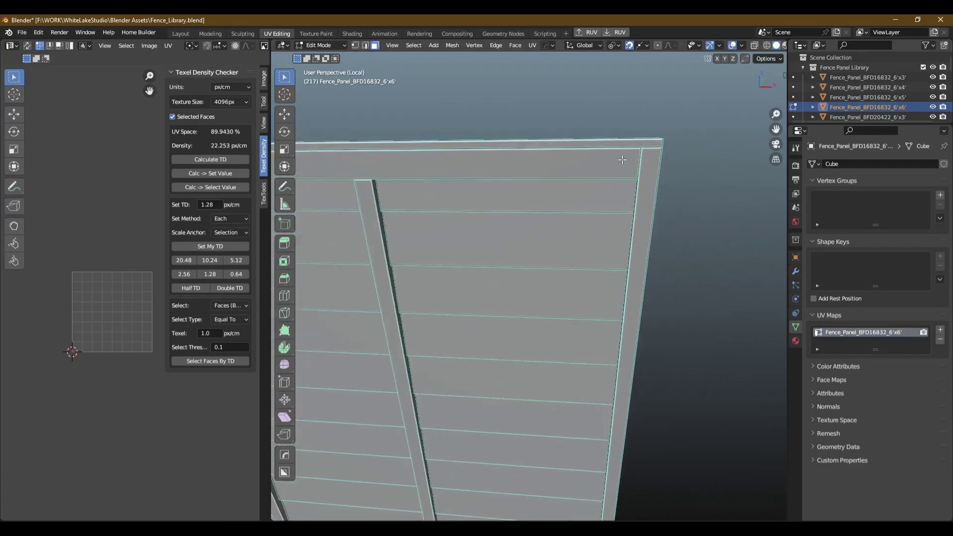
{"action": "left_click", "coordinate": [796, 272]}
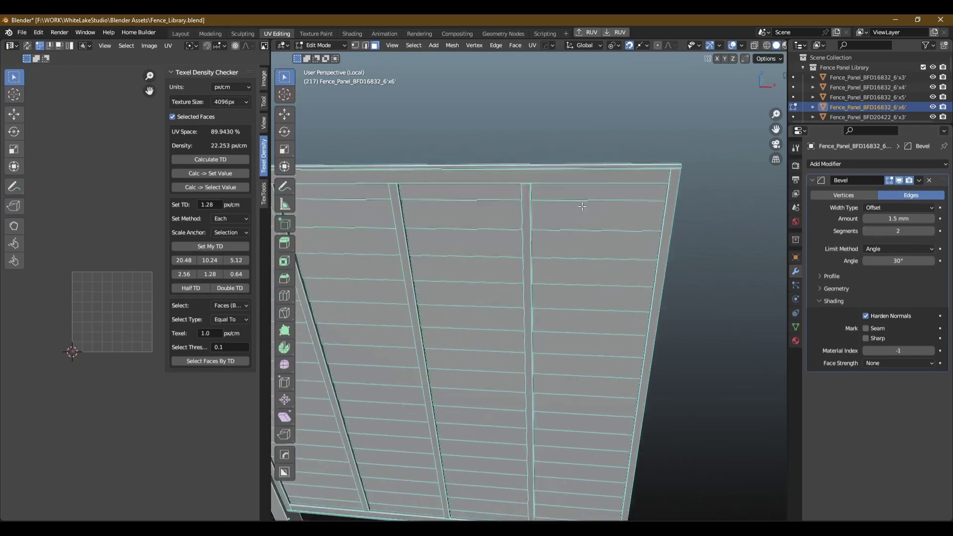
{"action": "left_click", "coordinate": [919, 180]}
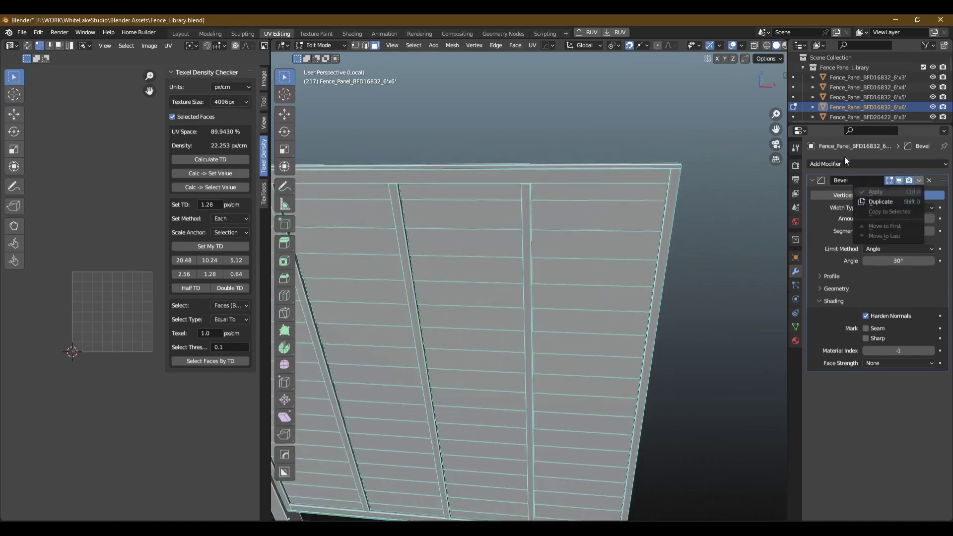
{"action": "left_click", "coordinate": [335, 46]}
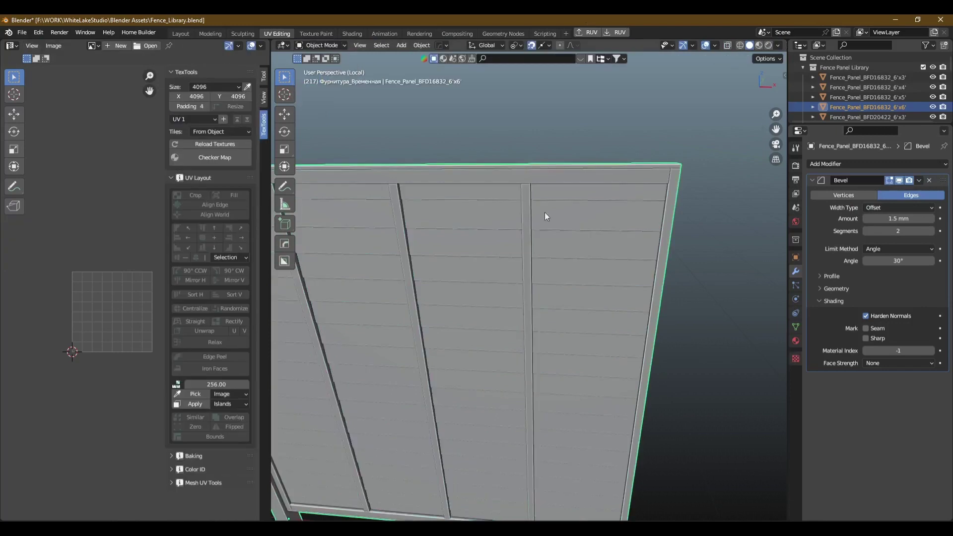
{"action": "left_click", "coordinate": [919, 181]}
{"action": "left_click", "coordinate": [863, 191]}
{"action": "scroll", "coordinate": [681, 248], "scroll_direction": "down", "scroll_amount": 5}
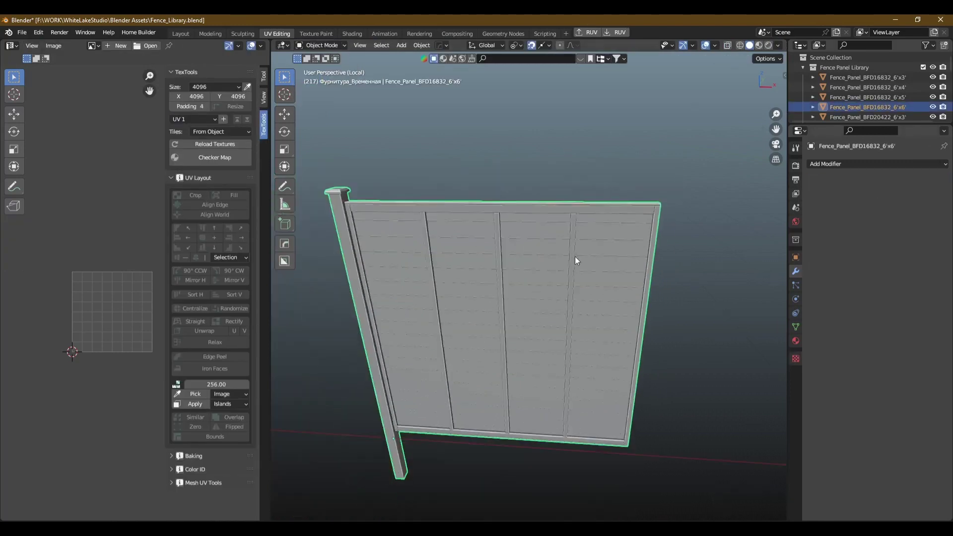
{"action": "mouse_move", "coordinate": [574, 256]}
{"action": "middle_mouse_down"}
{"action": "mouse_move", "coordinate": [582, 254]}
{"action": "mouse_move", "coordinate": [550, 239]}
{"action": "mouse_move", "coordinate": [558, 237]}
{"action": "middle_mouse_up"}
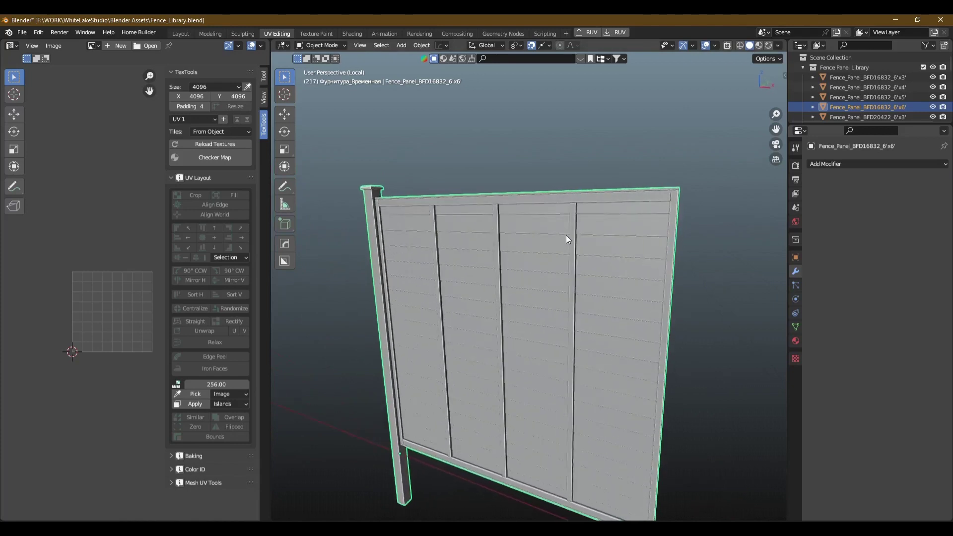
Clear the sharp marks from all of the panel's edges and return to Object Mode.
{"action": "key", "text": "ctrl+Tab"}
{"action": "left_click", "coordinate": [568, 174]}
{"action": "key", "text": "a"}
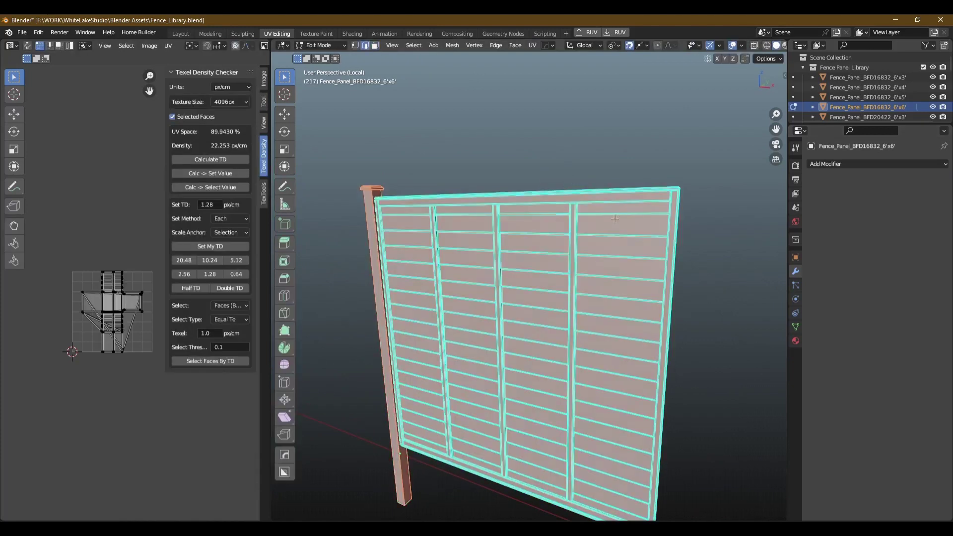
{"action": "scroll", "coordinate": [570, 199], "scroll_direction": "up", "scroll_amount": 3}
{"action": "right_click", "coordinate": [550, 278]}
{"action": "left_click", "coordinate": [559, 421]}
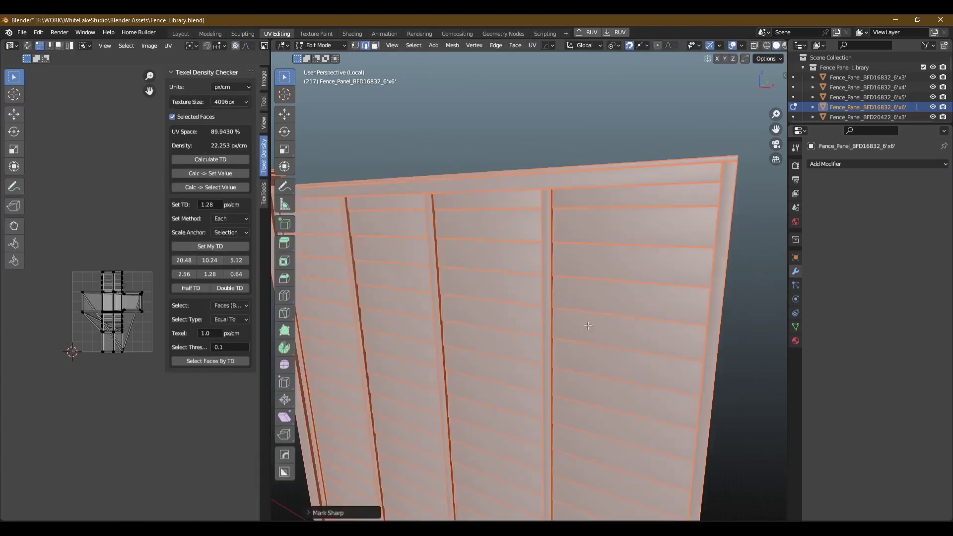
{"action": "key", "text": "ctrl+Tab"}
{"action": "left_click", "coordinate": [589, 211]}
Add a Weighted Normal modifier to the panel and apply it.
{"action": "scroll", "coordinate": [595, 210], "scroll_direction": "down", "scroll_amount": 3}
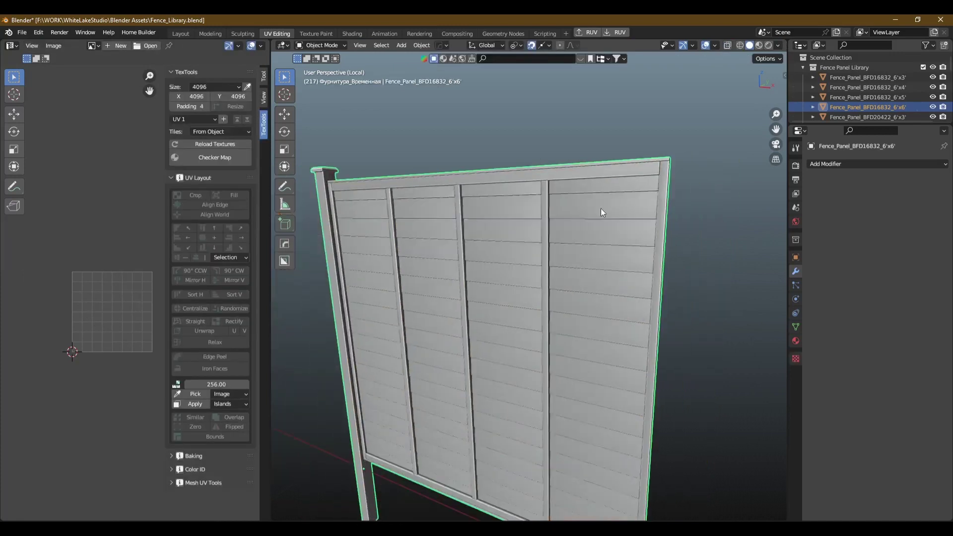
{"action": "scroll", "coordinate": [605, 198], "scroll_direction": "up", "scroll_amount": 2}
{"action": "scroll", "coordinate": [635, 209], "scroll_direction": "up", "scroll_amount": 2}
{"action": "scroll", "coordinate": [720, 198], "scroll_direction": "down", "scroll_amount": 3}
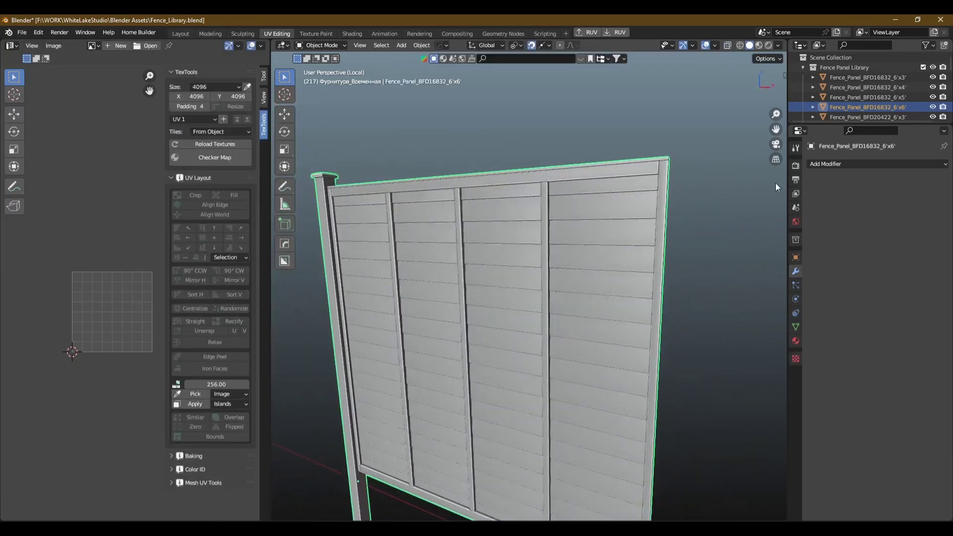
{"action": "left_click", "coordinate": [844, 163]}
{"action": "left_click", "coordinate": [683, 235]}
{"action": "mouse_move", "coordinate": [644, 251]}
{"action": "middle_mouse_down"}
{"action": "mouse_move", "coordinate": [602, 226]}
{"action": "mouse_move", "coordinate": [635, 240]}
{"action": "middle_mouse_up"}
{"action": "left_click", "coordinate": [918, 180]}
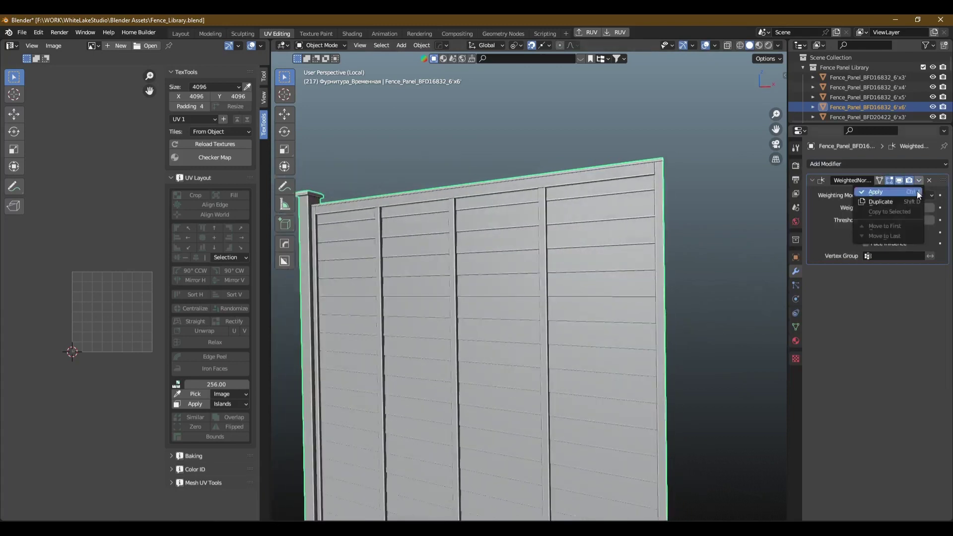
{"action": "scroll", "coordinate": [571, 195], "scroll_direction": "down", "scroll_amount": 4}
{"action": "middle_click_drag", "start_coordinate": [571, 195], "coordinate": [570, 219]}
{"action": "scroll", "coordinate": [532, 237], "scroll_direction": "up", "scroll_amount": 1}
Select all the panel's faces, cube-project their UVs, then unwrap them.
{"action": "key", "text": "Tab"}
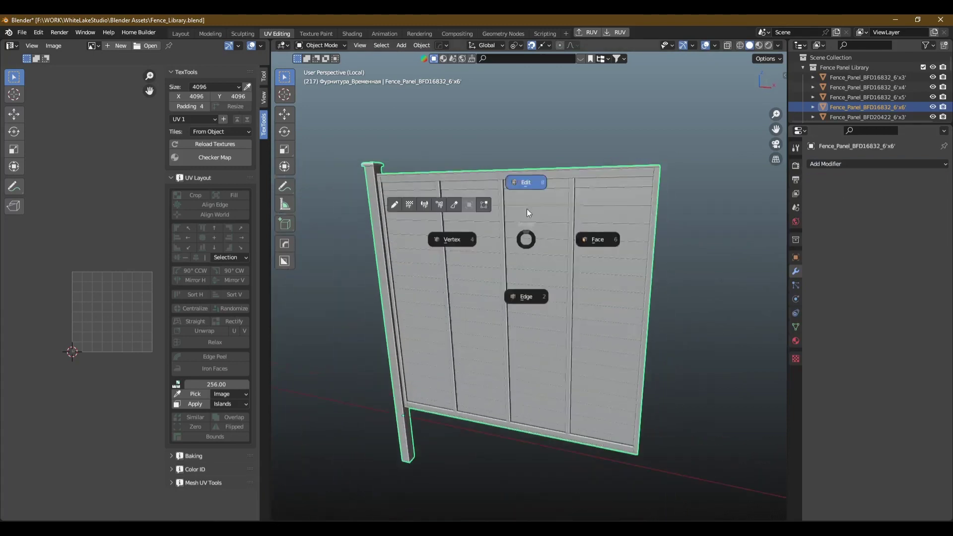
{"action": "left_click", "coordinate": [527, 209]}
{"action": "left_click", "coordinate": [525, 126]}
{"action": "key", "text": "a"}
{"action": "scroll", "coordinate": [536, 209], "scroll_direction": "up", "scroll_amount": 2}
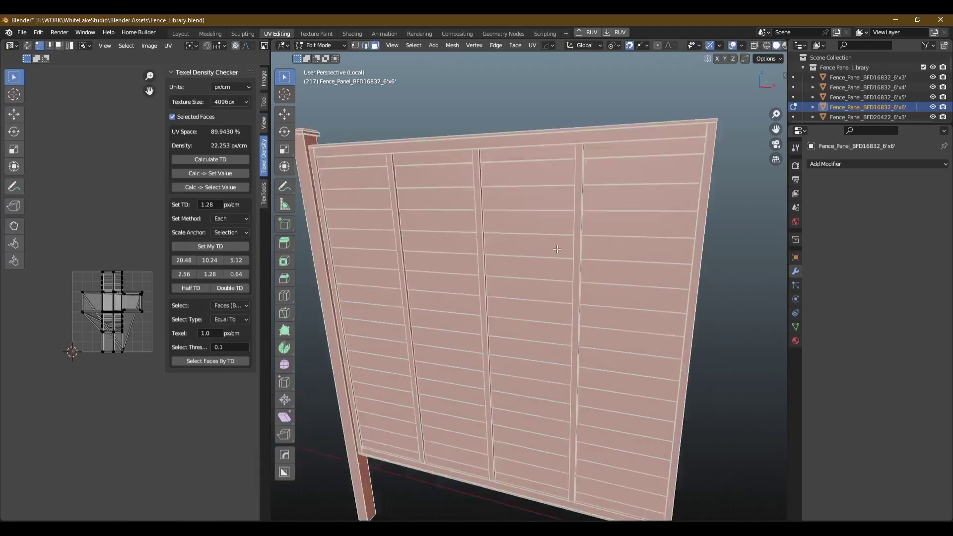
{"action": "scroll", "coordinate": [546, 218], "scroll_direction": "up", "scroll_amount": 3}
{"action": "right_click", "coordinate": [556, 225]}
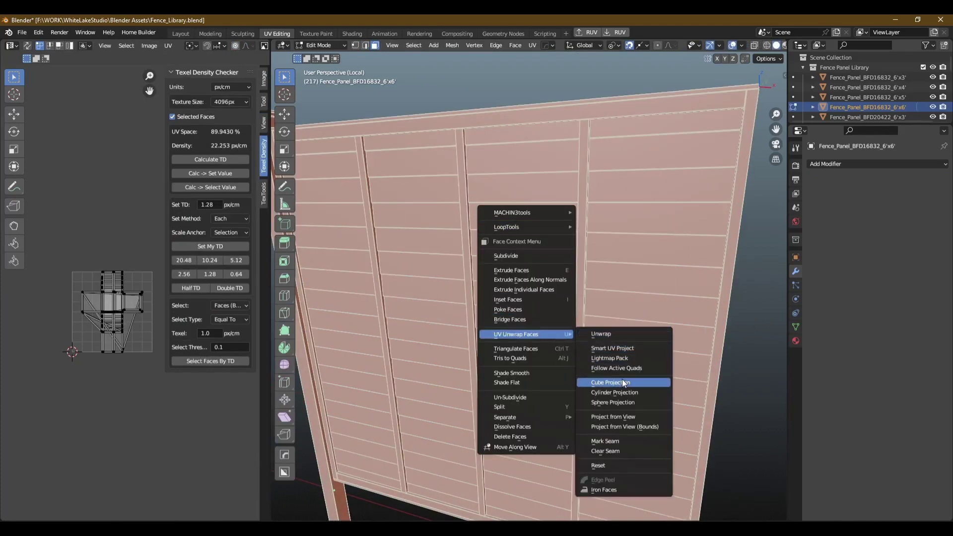
{"action": "left_click", "coordinate": [622, 380]}
{"action": "right_click", "coordinate": [543, 249]}
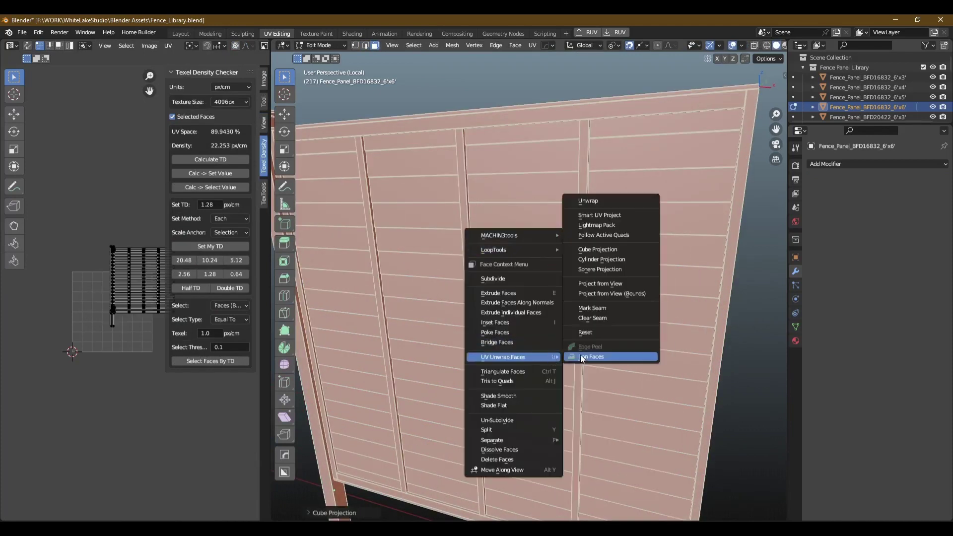
{"action": "left_click", "coordinate": [621, 200]}
Inspect the unwrapped panel, then return to the Layout workspace showing all fences.
{"action": "scroll", "coordinate": [537, 211], "scroll_direction": "down", "scroll_amount": 3}
{"action": "scroll", "coordinate": [64, 336], "scroll_direction": "up", "scroll_amount": 3}
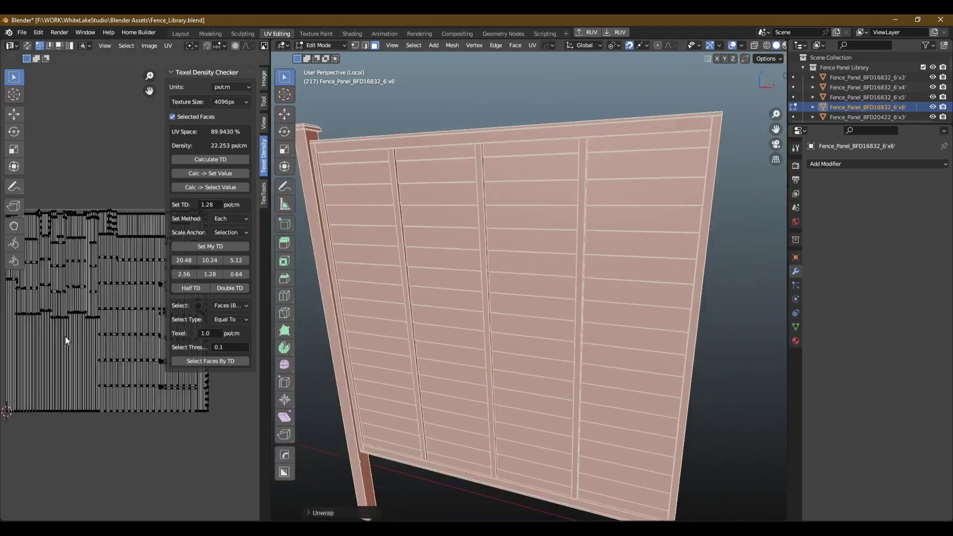
{"action": "scroll", "coordinate": [52, 326], "scroll_direction": "up", "scroll_amount": 3}
{"action": "scroll", "coordinate": [82, 301], "scroll_direction": "up", "scroll_amount": 2}
{"action": "scroll", "coordinate": [85, 303], "scroll_direction": "down", "scroll_amount": 3}
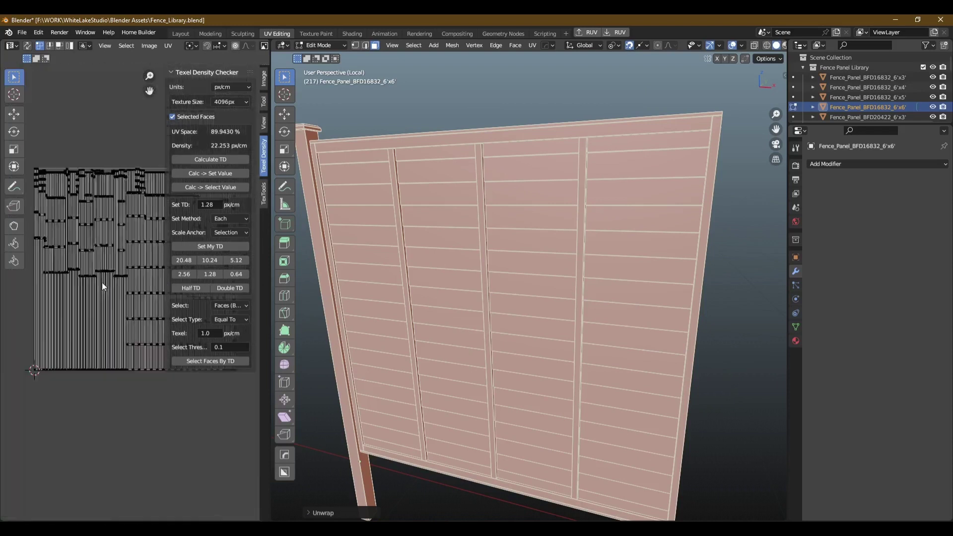
{"action": "scroll", "coordinate": [97, 289], "scroll_direction": "down", "scroll_amount": 3}
{"action": "scroll", "coordinate": [559, 265], "scroll_direction": "down", "scroll_amount": 3}
{"action": "scroll", "coordinate": [559, 265], "scroll_direction": "up", "scroll_amount": 3}
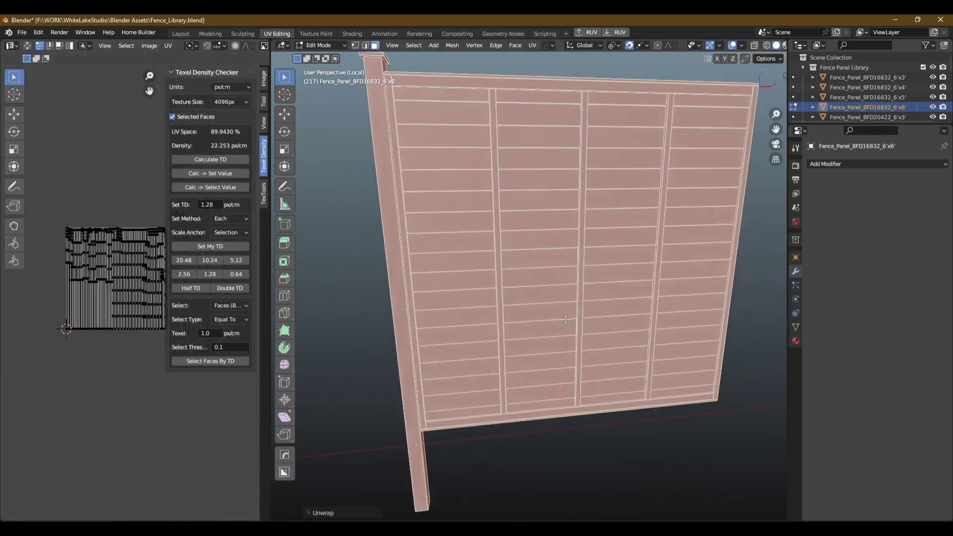
{"action": "middle_click_drag", "start_coordinate": [558, 265], "coordinate": [568, 308]}
{"action": "scroll", "coordinate": [568, 309], "scroll_direction": "down", "scroll_amount": 3}
{"action": "scroll", "coordinate": [568, 308], "scroll_direction": "up", "scroll_amount": 2}
{"action": "scroll", "coordinate": [445, 277], "scroll_direction": "up", "scroll_amount": 2}
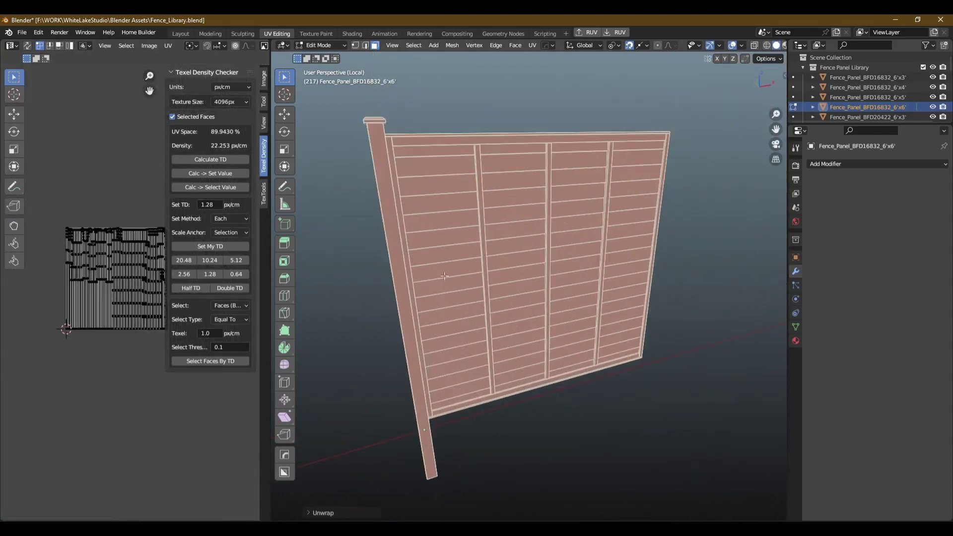
{"action": "left_click", "coordinate": [181, 33]}
Save the fence library and export the 6'x6' fence panel to the Desktop as 1.fbx.
{"action": "scroll", "coordinate": [418, 215], "scroll_direction": "up", "scroll_amount": 2}
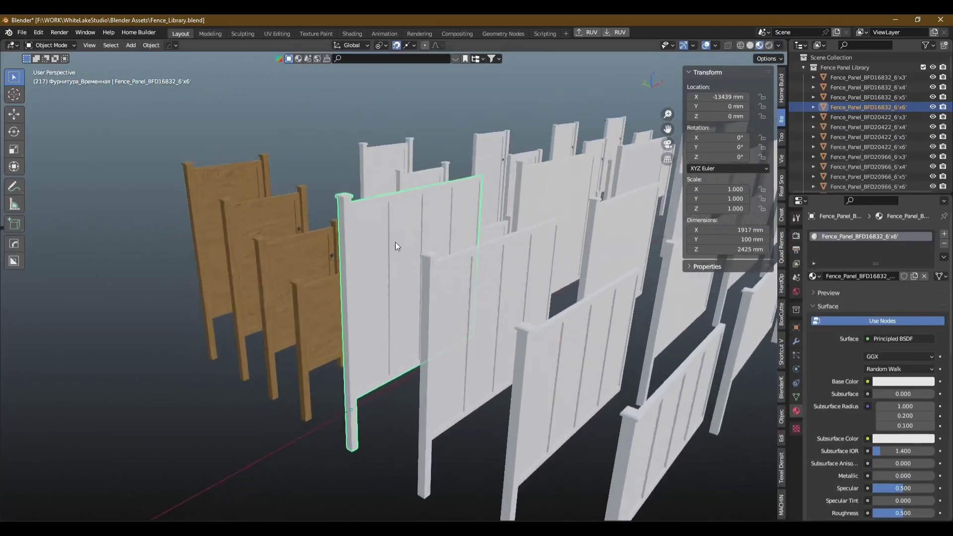
{"action": "scroll", "coordinate": [395, 242], "scroll_direction": "up", "scroll_amount": 2}
{"action": "key", "text": "ctrl+s"}
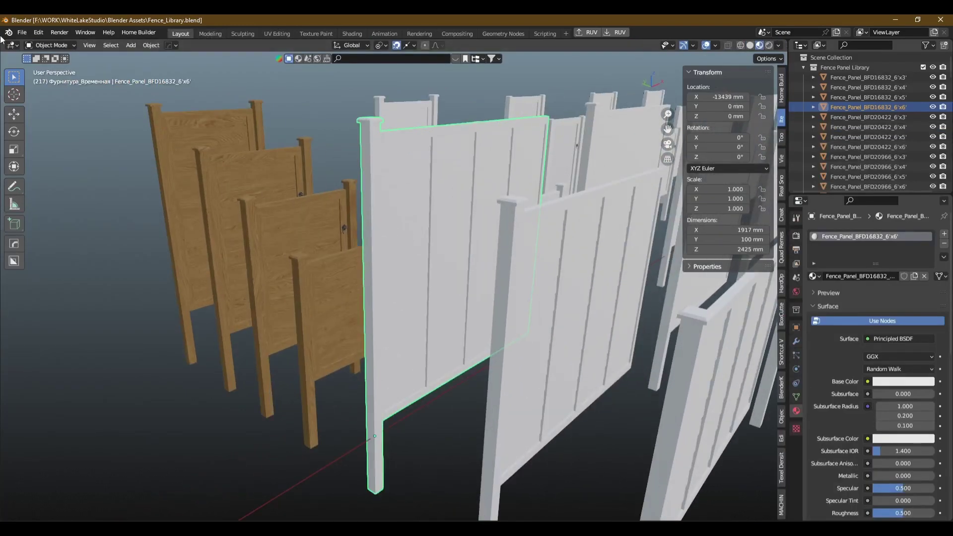
{"action": "left_click", "coordinate": [25, 32]}
{"action": "mouse_move", "coordinate": [39, 177]}
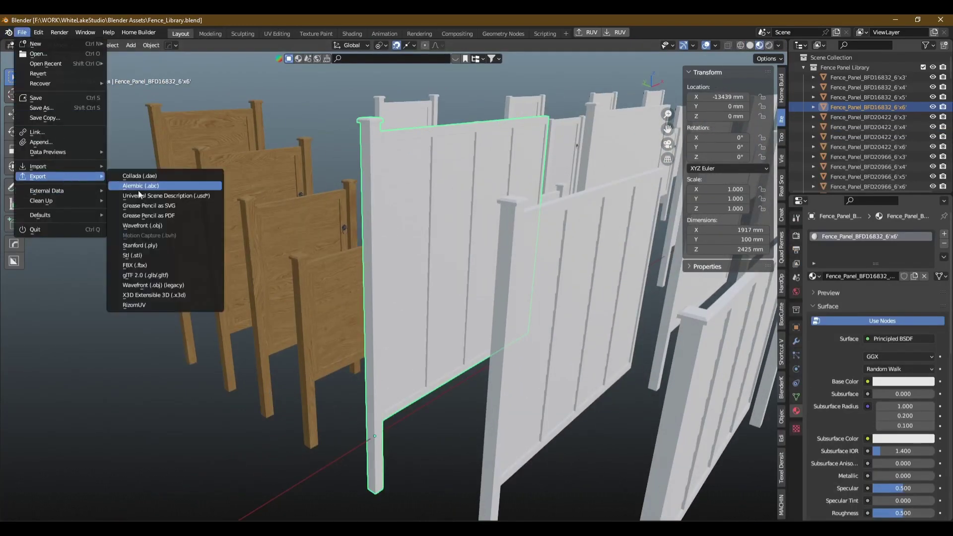
{"action": "left_click", "coordinate": [159, 264]}
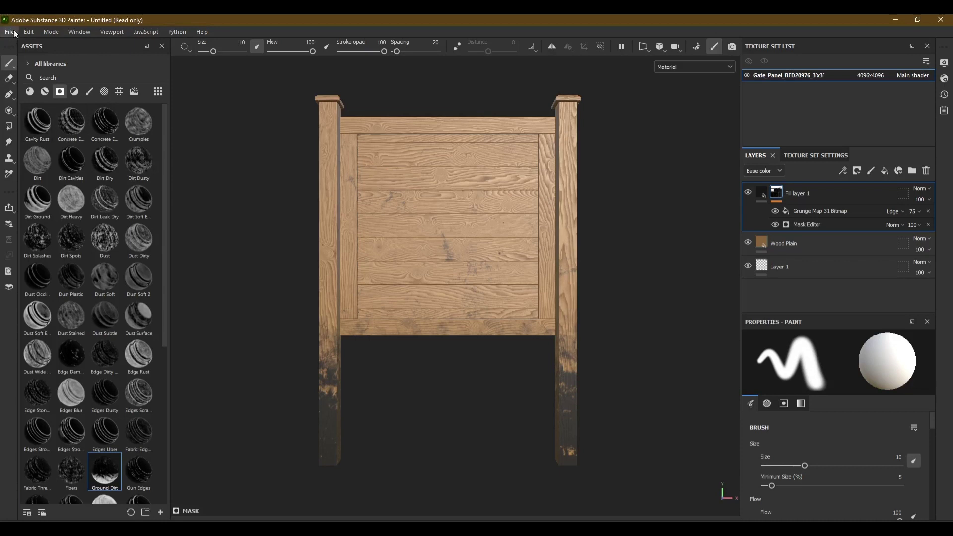
Create a new Painter project from the exported 1.fbx, discarding the old project.
{"action": "left_click", "coordinate": [9, 31]}
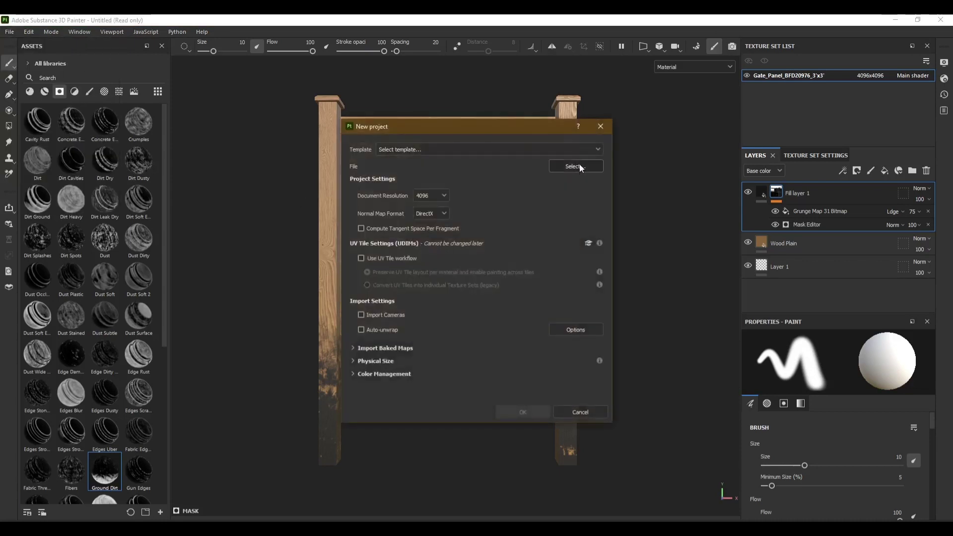
{"action": "left_click", "coordinate": [579, 167]}
{"action": "double_click", "coordinate": [501, 391]}
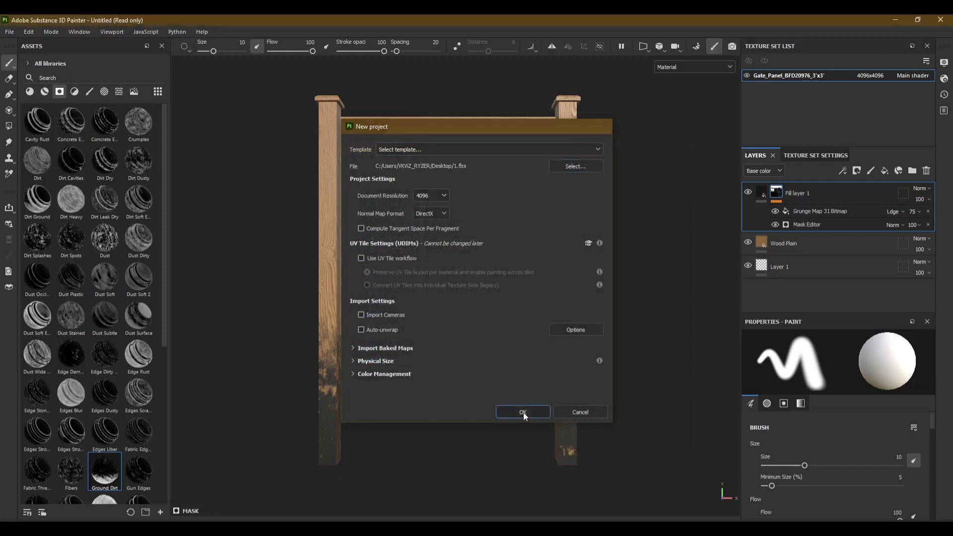
{"action": "left_click", "coordinate": [523, 413]}
{"action": "left_click", "coordinate": [450, 293]}
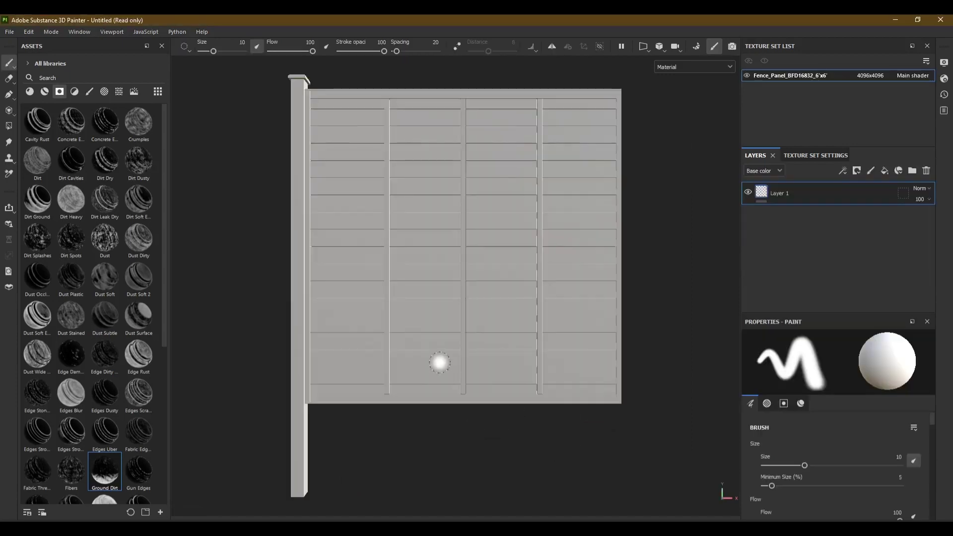
Orbit to inspect the loaded fence panel, then switch to Baking mode.
{"action": "scroll", "coordinate": [439, 362], "scroll_direction": "down", "scroll_amount": 2}
{"action": "scroll", "coordinate": [411, 258], "scroll_direction": "up", "scroll_amount": 3}
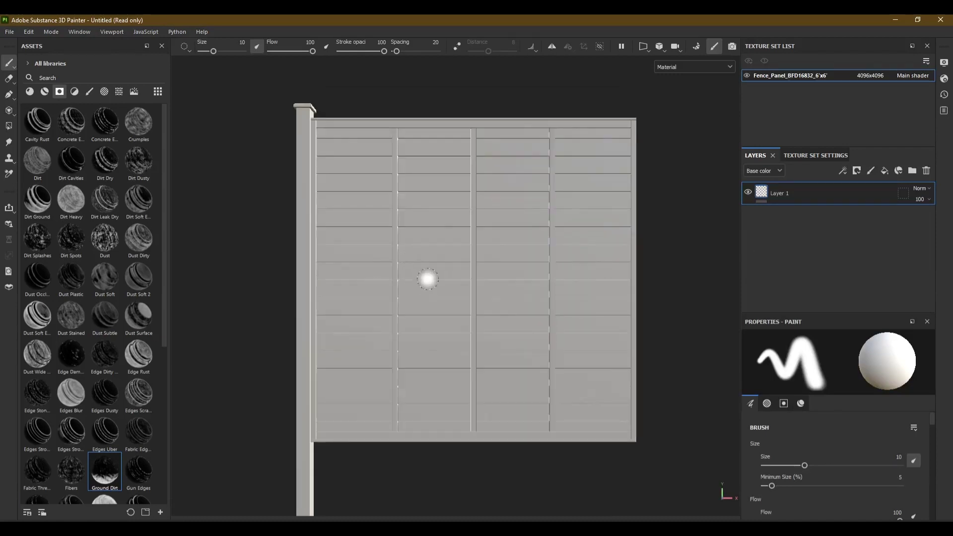
{"action": "mouse_move", "coordinate": [427, 278]}
{"action": "left_mouse_down", "text": "alt"}
{"action": "mouse_move", "coordinate": [804, 289]}
{"action": "mouse_move", "coordinate": [822, 263]}
{"action": "mouse_move", "coordinate": [630, 319]}
{"action": "mouse_move", "coordinate": [481, 324]}
{"action": "left_mouse_up", "text": "alt"}
{"action": "mouse_move", "coordinate": [462, 271]}
{"action": "left_mouse_down", "text": "alt"}
{"action": "mouse_move", "coordinate": [461, 287]}
{"action": "mouse_move", "coordinate": [457, 243]}
{"action": "left_mouse_up", "text": "alt"}
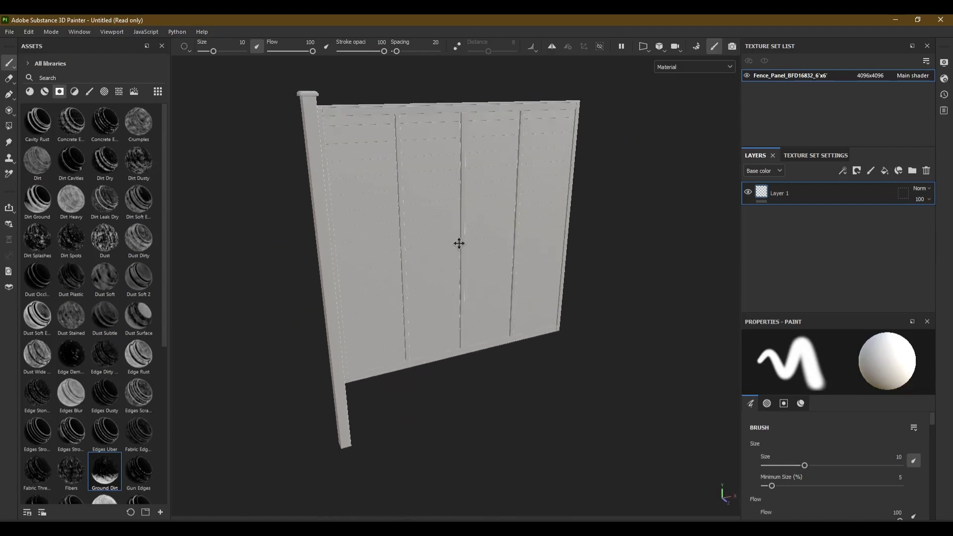
{"action": "left_click", "coordinate": [49, 32]}
{"action": "left_click", "coordinate": [80, 43]}
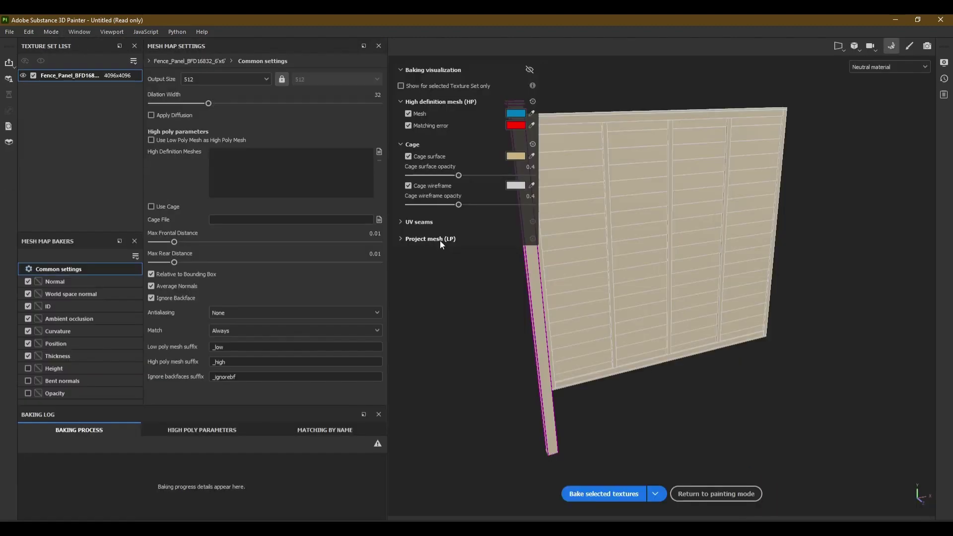
Bake Normal, World space normal, Curvature and Position maps at 4096, then resume painting.
{"action": "left_click", "coordinate": [28, 306]}
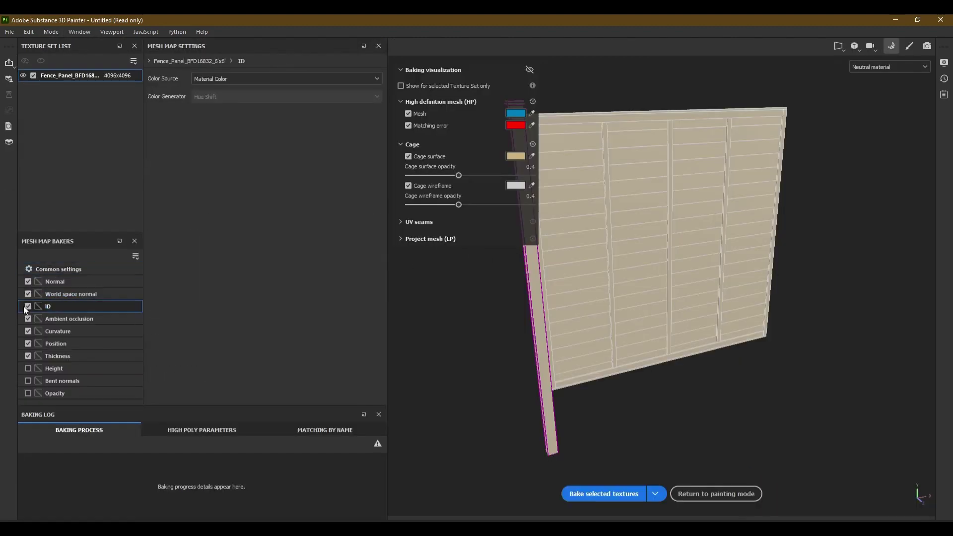
{"action": "left_click", "coordinate": [28, 319]}
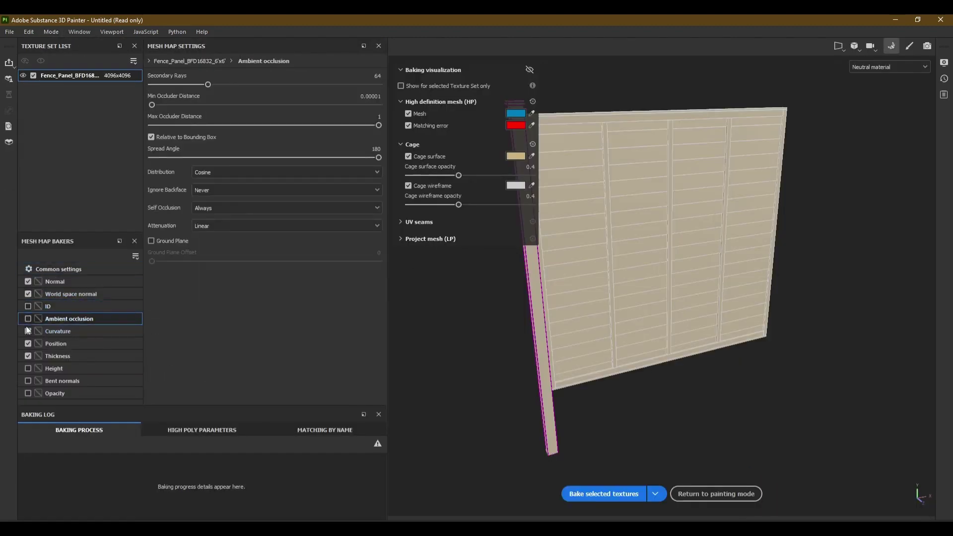
{"action": "left_click", "coordinate": [28, 331]}
{"action": "left_click", "coordinate": [28, 355]}
{"action": "left_click", "coordinate": [58, 270]}
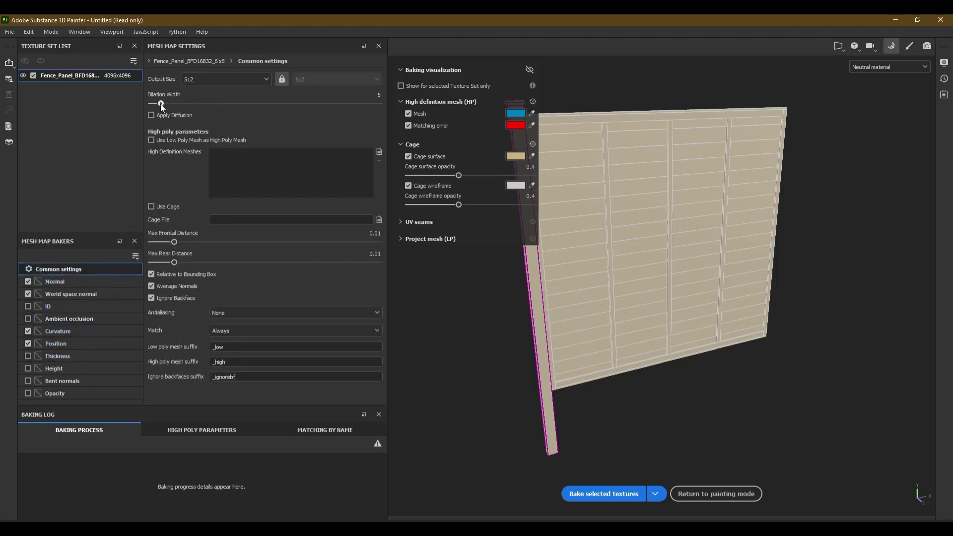
{"action": "left_click", "coordinate": [223, 80]}
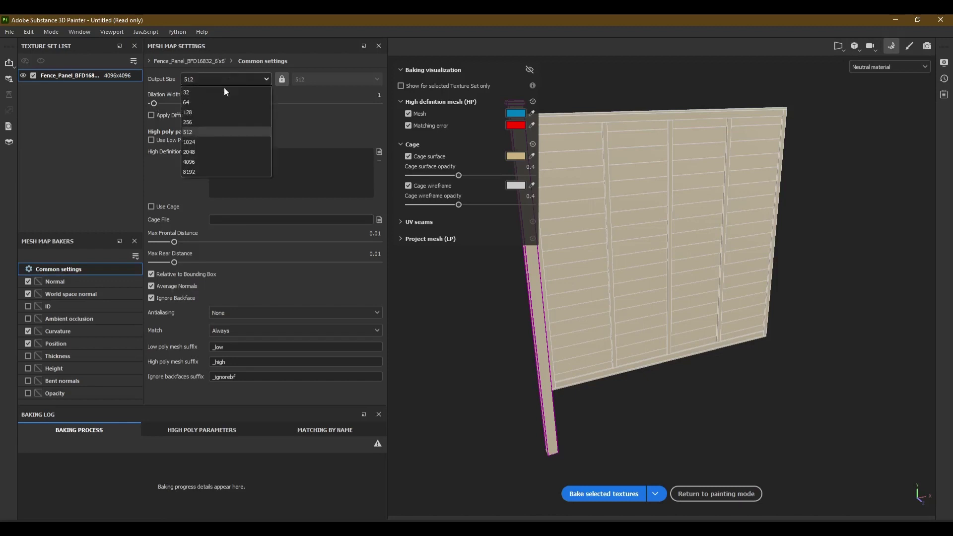
{"action": "left_click", "coordinate": [198, 162]}
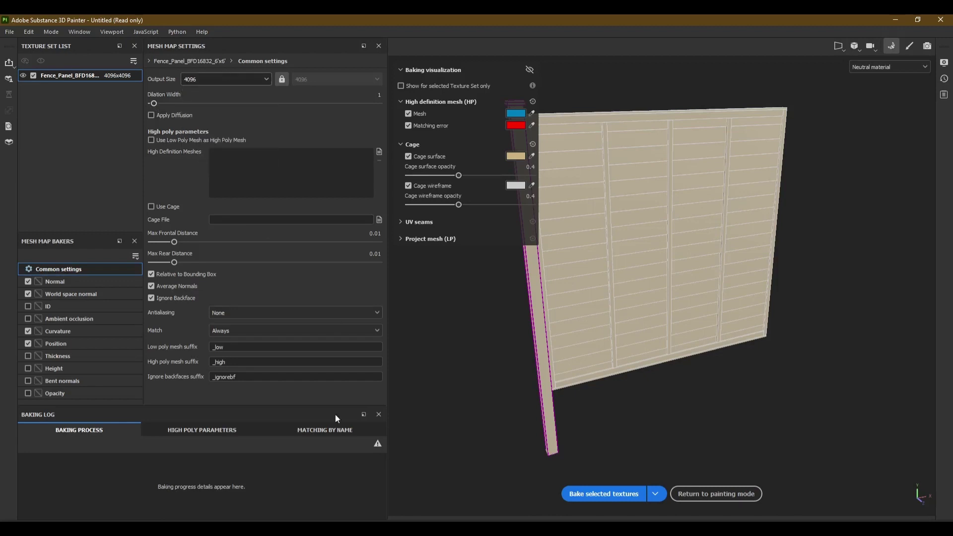
{"action": "left_click", "coordinate": [628, 500]}
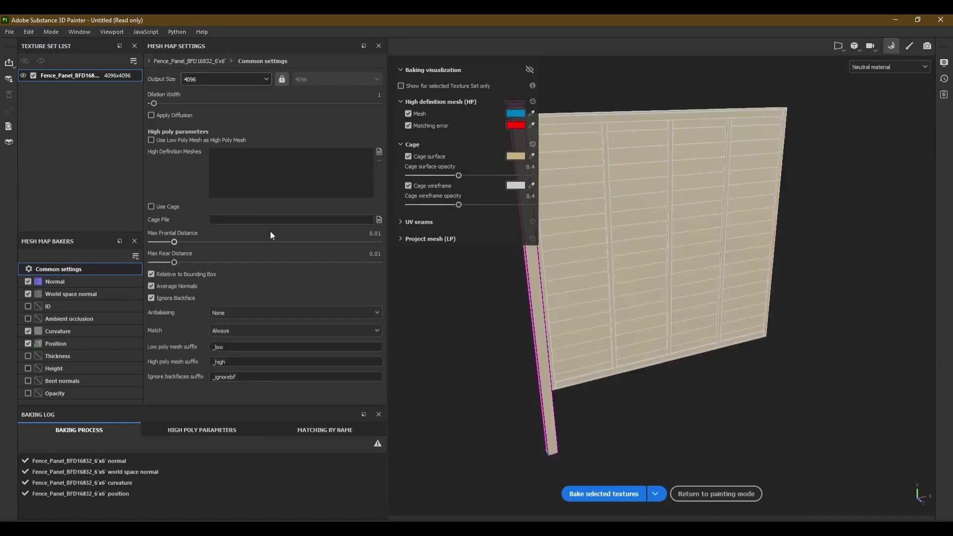
{"action": "left_click", "coordinate": [690, 488]}
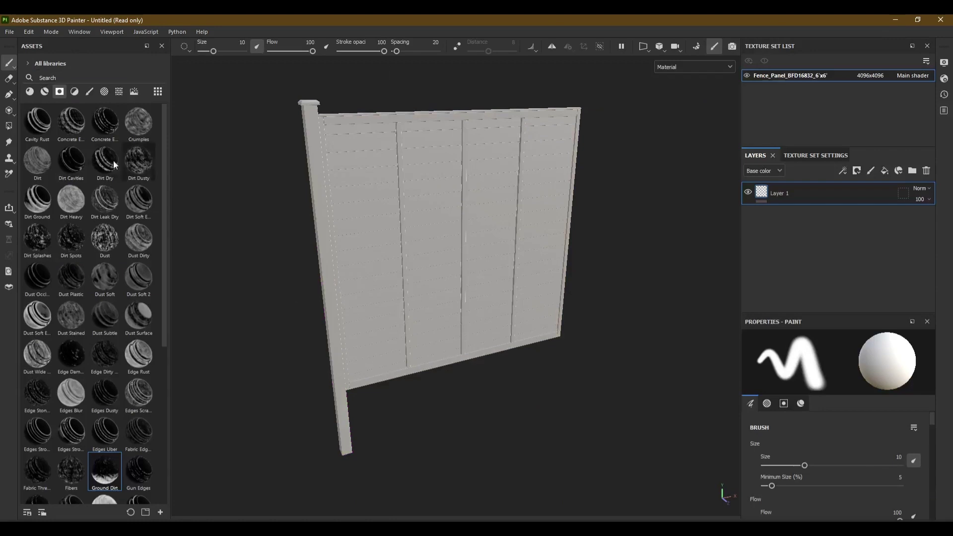
Search materials for 'wood' and apply Wood Plain to the fence.
{"action": "left_click", "coordinate": [40, 77]}
{"action": "left_click", "coordinate": [30, 92]}
{"action": "type", "text": "wood"}
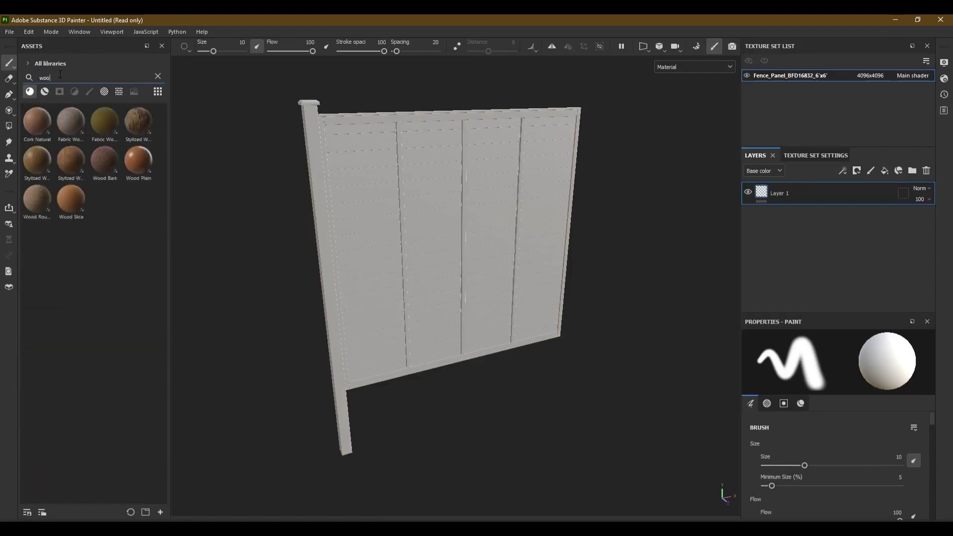
{"action": "mouse_move", "coordinate": [73, 175]}
{"action": "left_mouse_down"}
{"action": "mouse_move", "coordinate": [157, 210]}
{"action": "mouse_move", "coordinate": [449, 211]}
{"action": "left_mouse_up"}
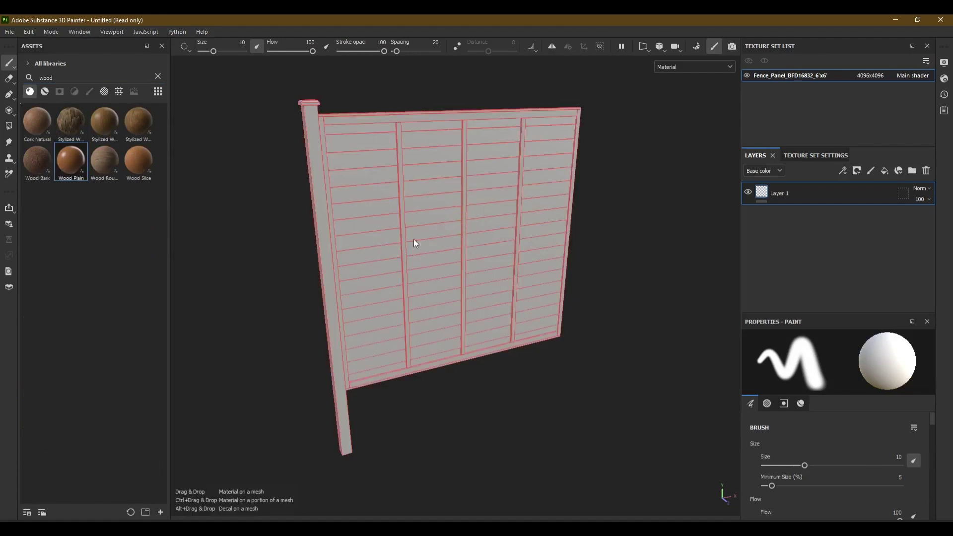
{"action": "scroll", "coordinate": [415, 197], "scroll_direction": "up", "scroll_amount": 1}
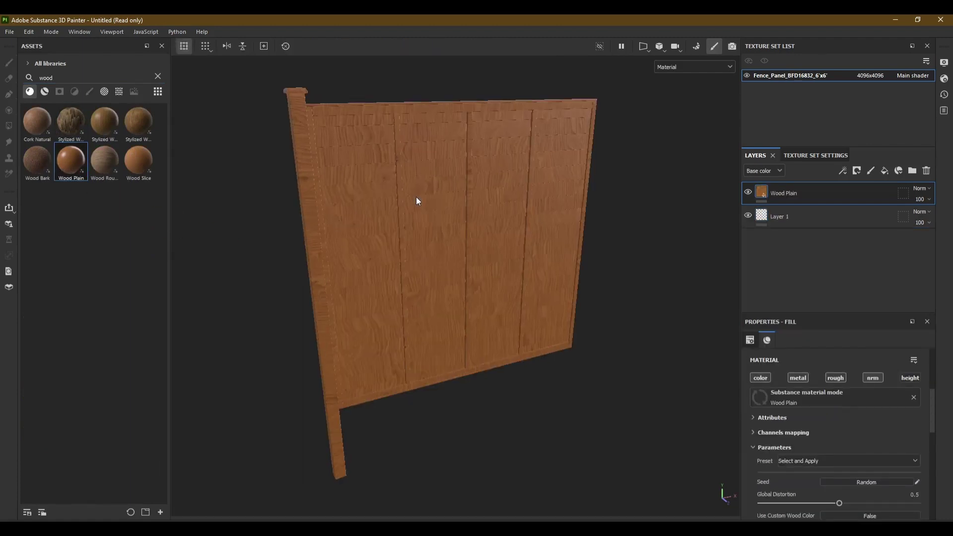
{"action": "scroll", "coordinate": [426, 106], "scroll_direction": "up", "scroll_amount": 3}
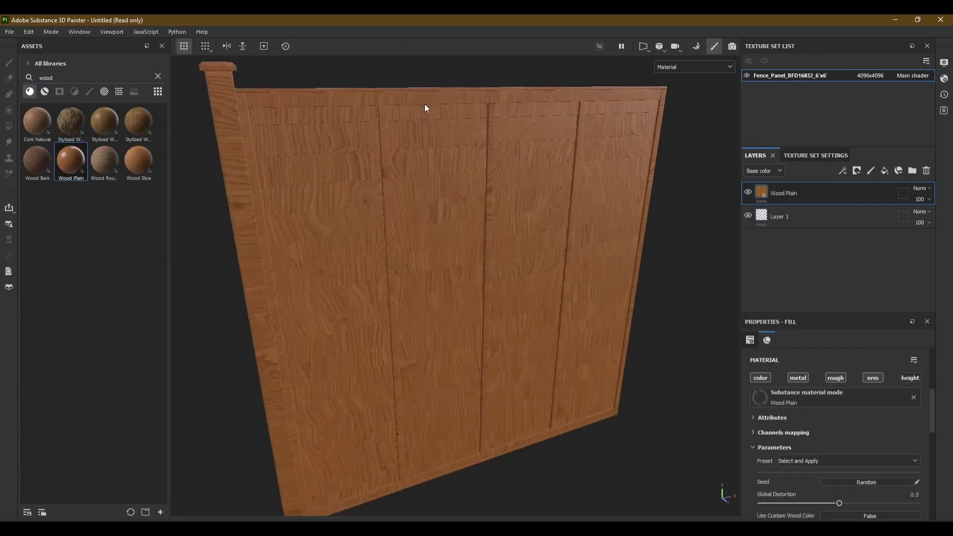
{"action": "scroll", "coordinate": [402, 231], "scroll_direction": "down", "scroll_amount": 1}
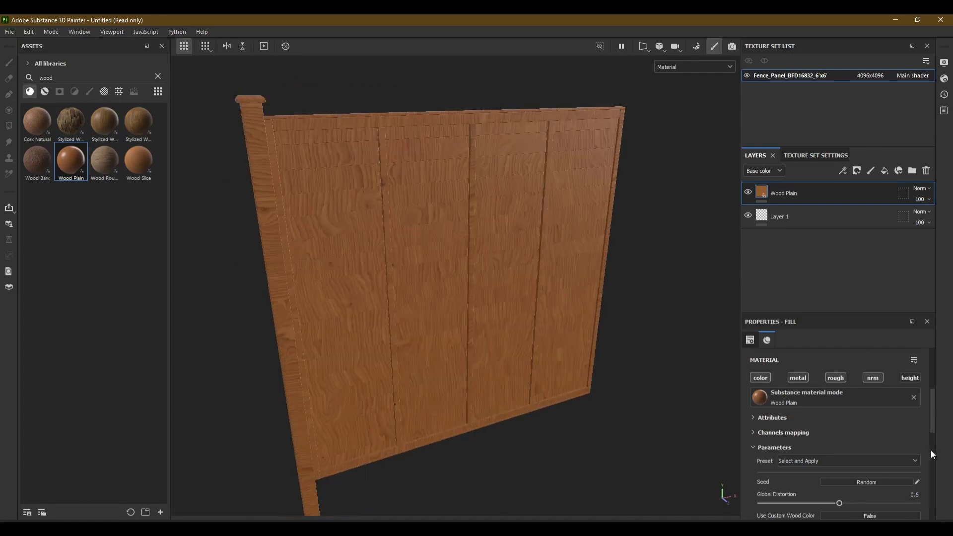
{"action": "scroll", "coordinate": [931, 449], "scroll_direction": "up", "scroll_amount": 3}
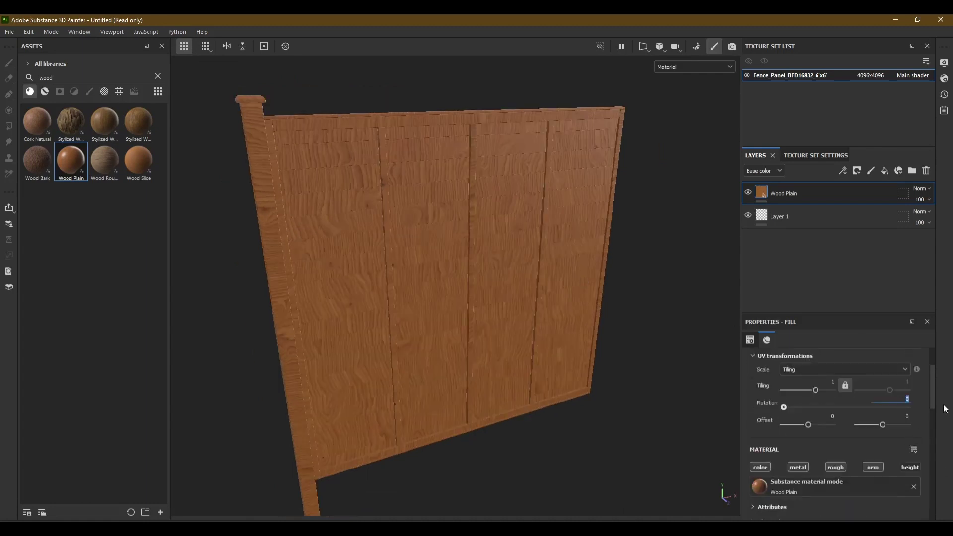
{"action": "type", "text": "90"}
Set the Wood Plain UV Rotation to 90 and Wood Color to 0.3.
{"action": "key", "text": "Return"}
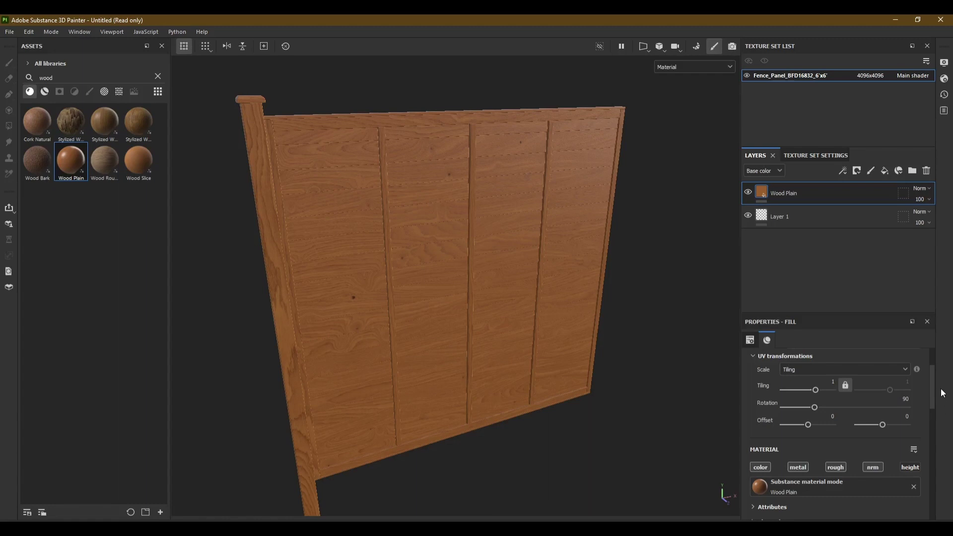
{"action": "left_click_drag", "start_coordinate": [930, 375], "coordinate": [934, 427]}
{"action": "left_click", "coordinate": [910, 431]}
{"action": "type", "text": "0.3"}
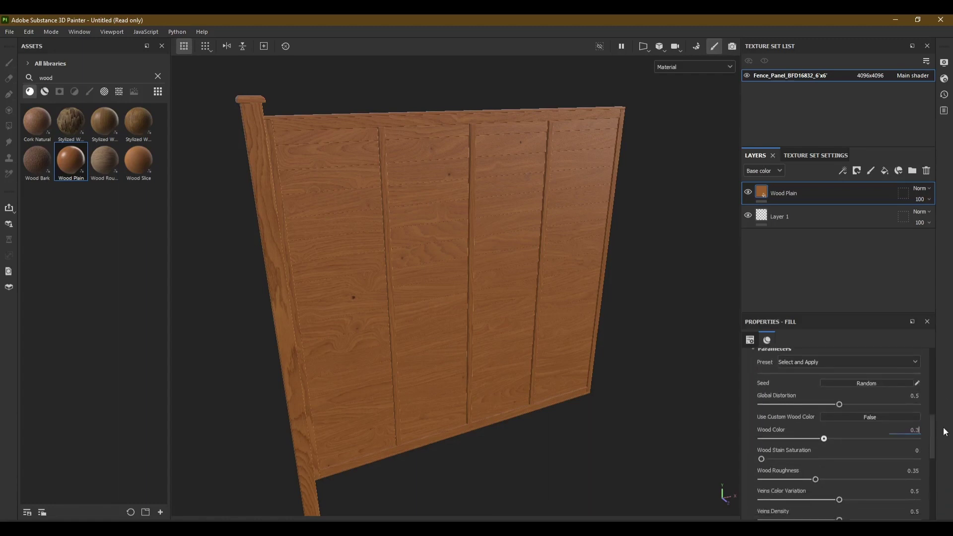
{"action": "key", "text": "Return"}
Randomize the wood grain seed three times and view the fence from the front.
{"action": "scroll", "coordinate": [933, 429], "scroll_direction": "up", "scroll_amount": 3}
{"action": "scroll", "coordinate": [883, 434], "scroll_direction": "down", "scroll_amount": 1}
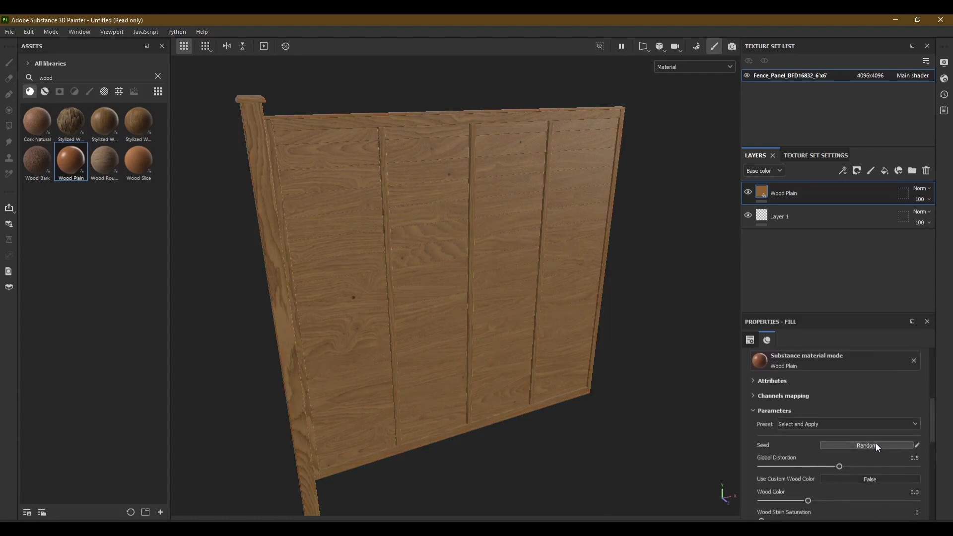
{"action": "left_click", "coordinate": [875, 445]}
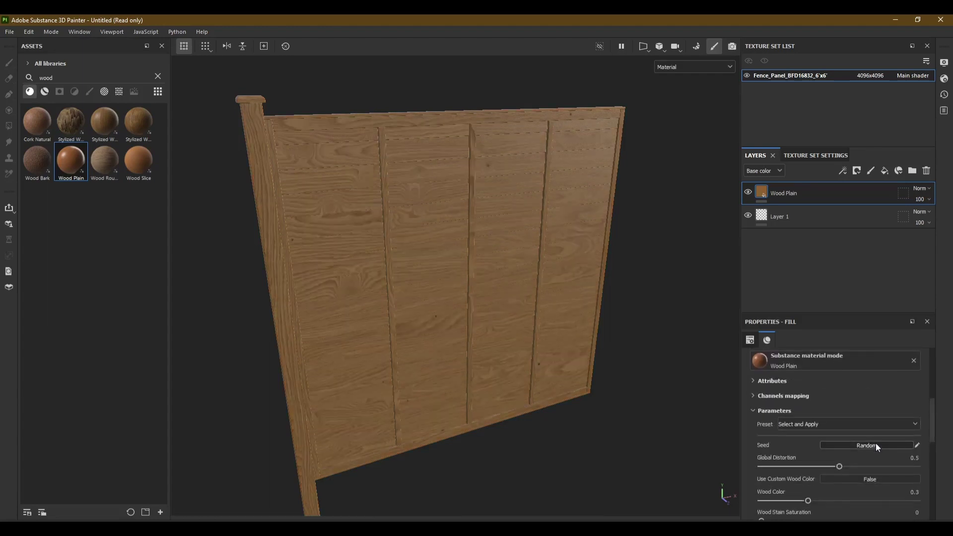
{"action": "left_click", "coordinate": [875, 445]}
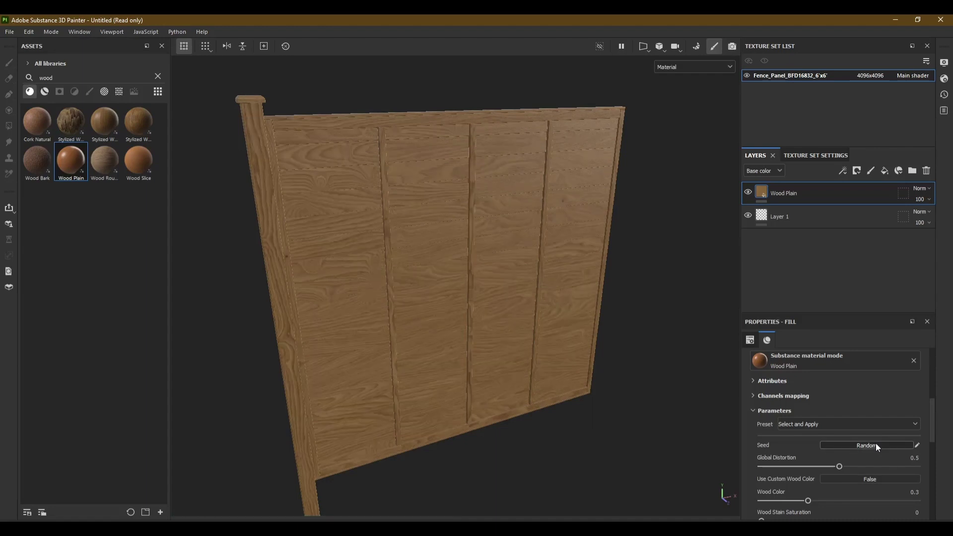
{"action": "left_click", "coordinate": [875, 445]}
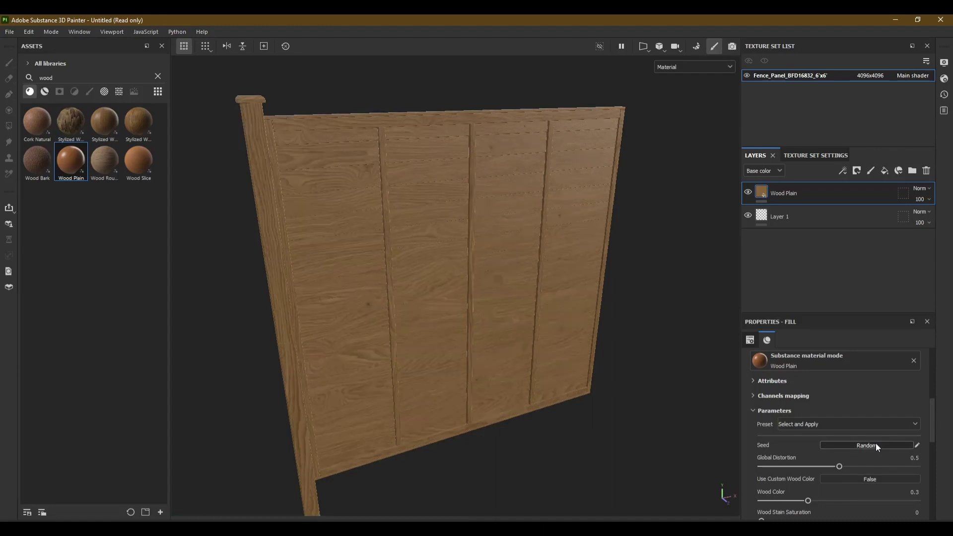
{"action": "left_click_drag", "start_coordinate": [507, 296], "coordinate": [419, 238], "text": "alt"}
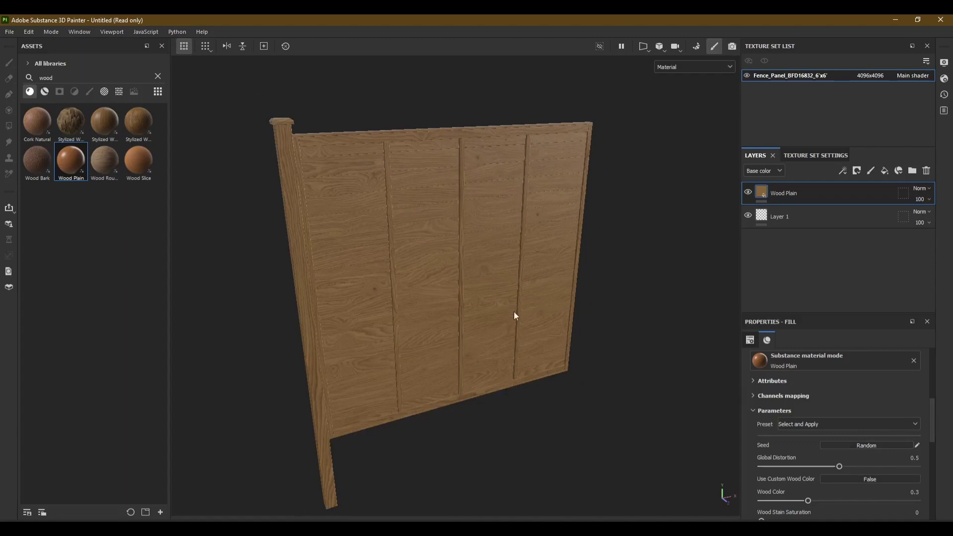
{"action": "mouse_move", "coordinate": [536, 330]}
{"action": "left_mouse_down", "text": "alt"}
{"action": "mouse_move", "coordinate": [544, 192]}
{"action": "mouse_move", "coordinate": [523, 289]}
{"action": "mouse_move", "coordinate": [841, 302]}
{"action": "mouse_move", "coordinate": [657, 315]}
{"action": "mouse_move", "coordinate": [815, 299]}
{"action": "mouse_move", "coordinate": [523, 289]}
{"action": "mouse_move", "coordinate": [453, 311]}
{"action": "mouse_move", "coordinate": [499, 312]}
{"action": "left_mouse_up", "text": "alt"}
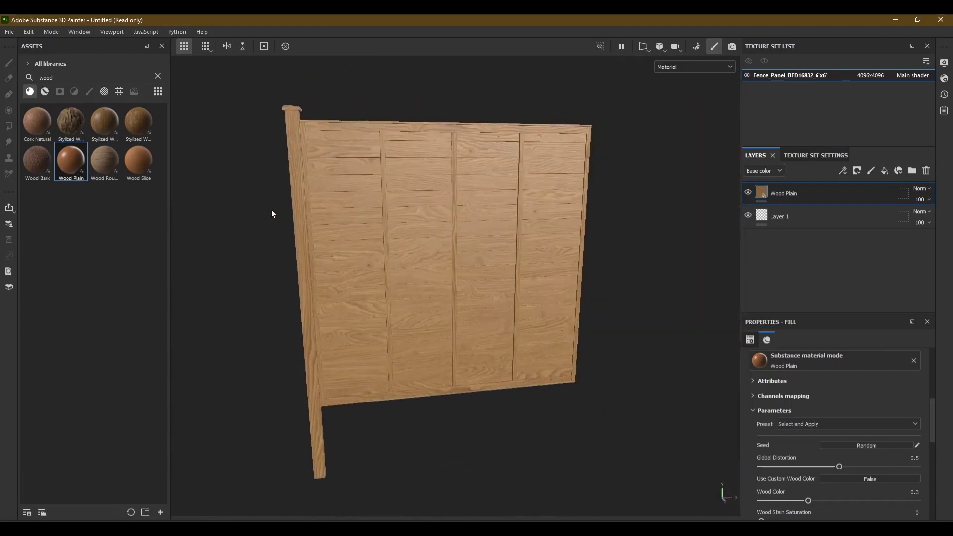
{"action": "left_click", "coordinate": [9, 33]}
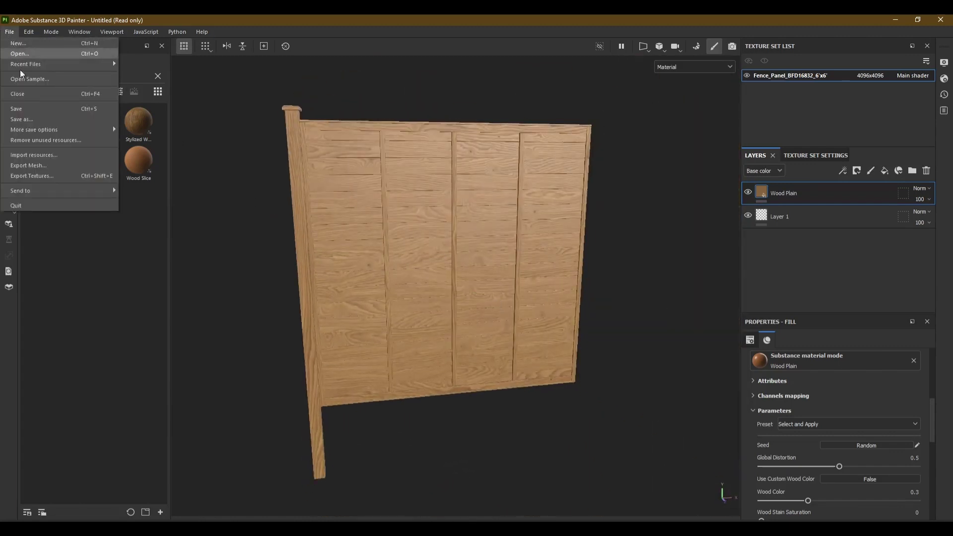
Set the texture export to JPEG at 4096, excluding the mixed AO map.
{"action": "left_click", "coordinate": [52, 175]}
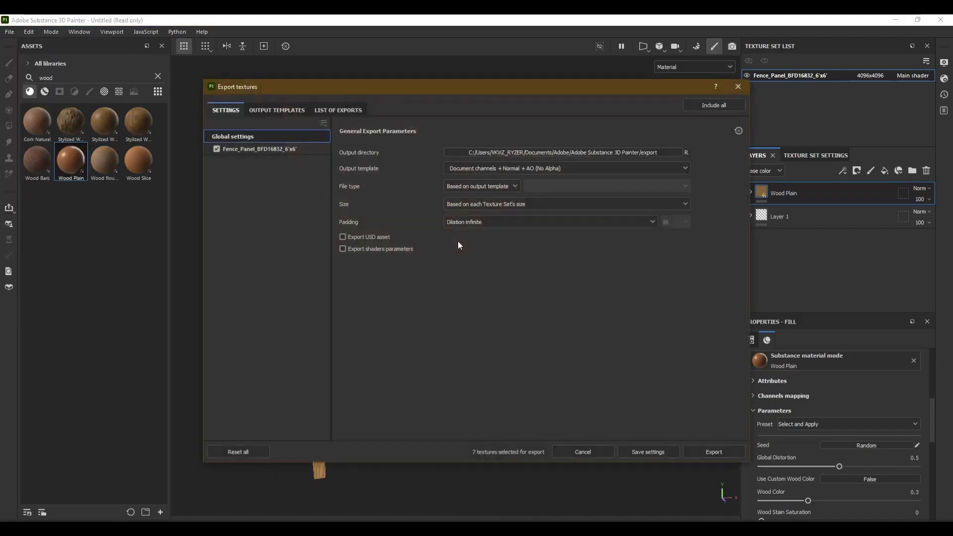
{"action": "left_click", "coordinate": [281, 149]}
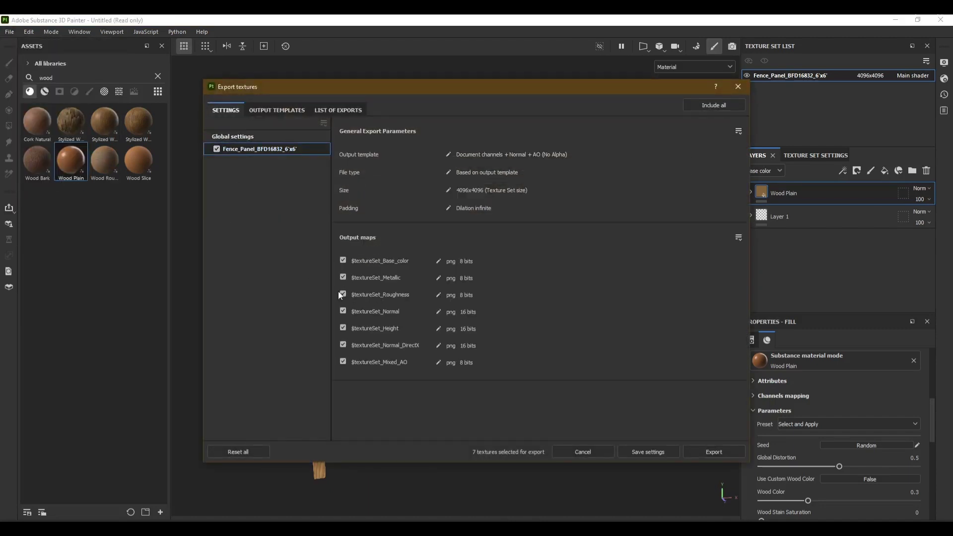
{"action": "left_click", "coordinate": [343, 361]}
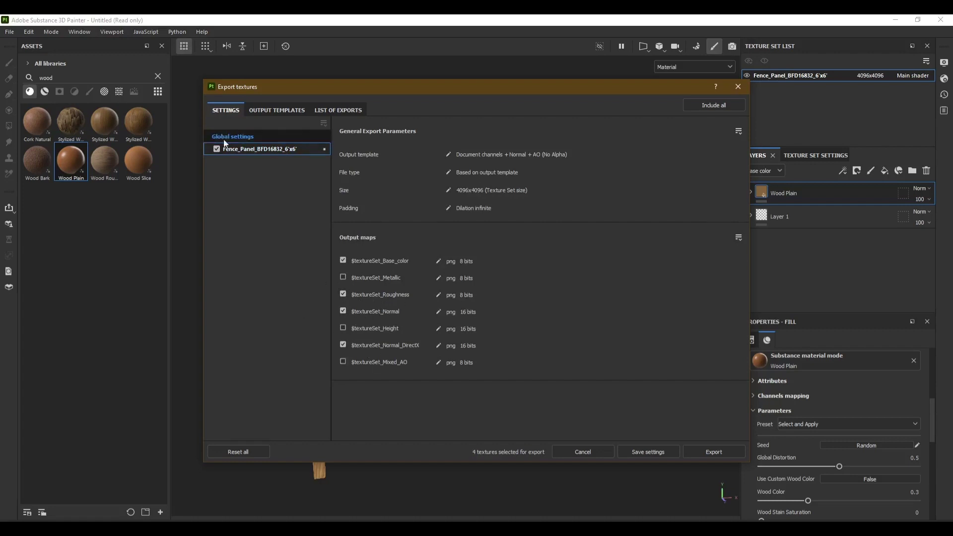
{"action": "left_click", "coordinate": [238, 136]}
{"action": "left_click", "coordinate": [502, 186]}
{"action": "left_click", "coordinate": [478, 234]}
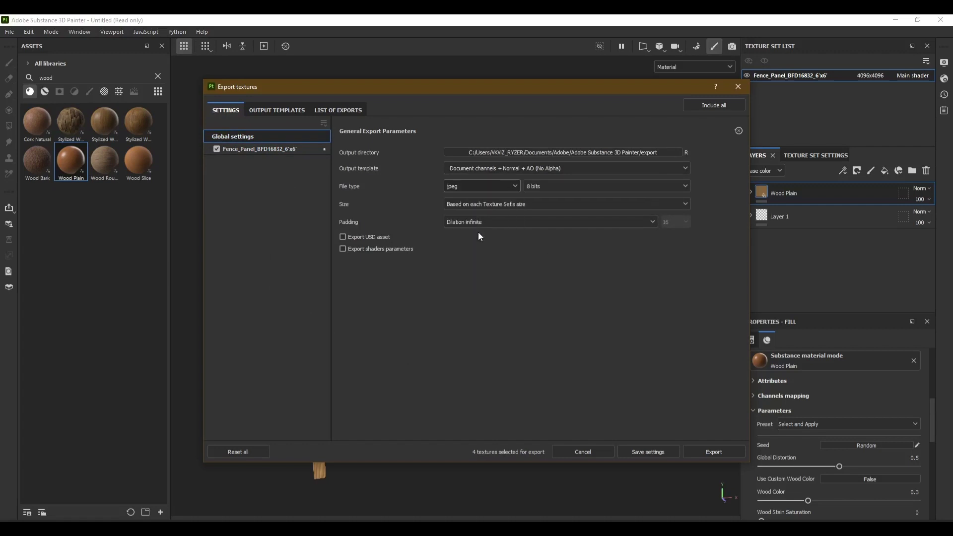
{"action": "left_click", "coordinate": [503, 204]}
{"action": "left_click", "coordinate": [464, 280]}
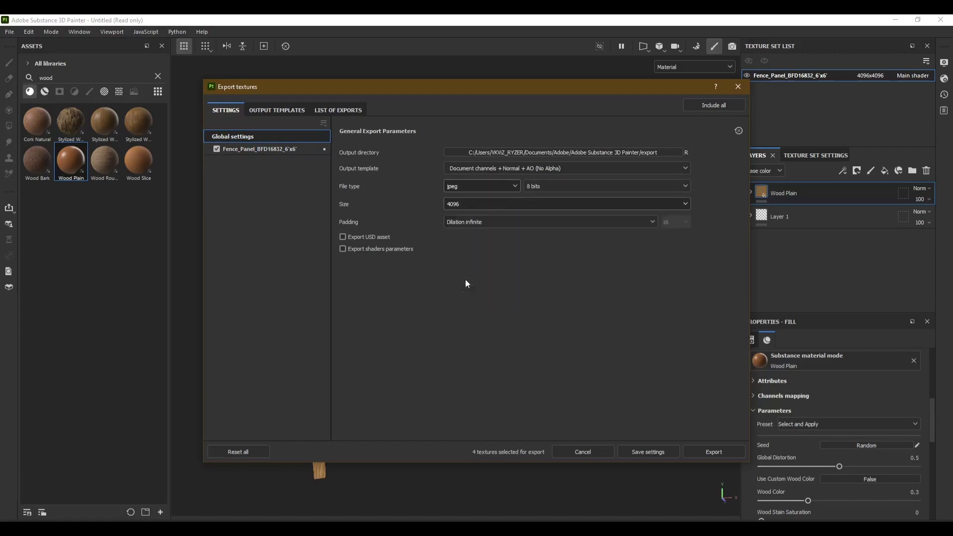
Browse the output folder to F: > WORK > WhiteLakeStudio > Blender Assets.
{"action": "left_click", "coordinate": [583, 151]}
{"action": "left_click", "coordinate": [256, 372]}
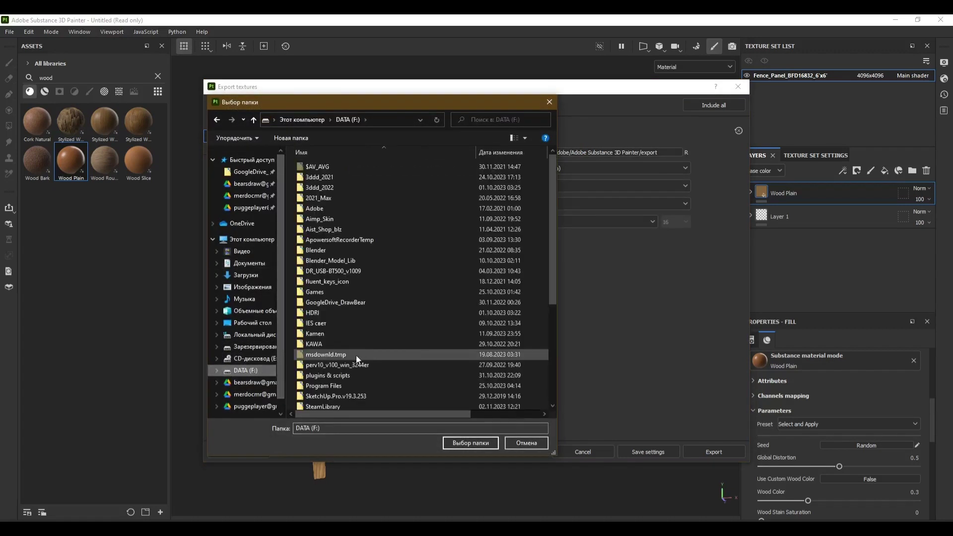
{"action": "scroll", "coordinate": [356, 355], "scroll_direction": "down", "scroll_amount": 5}
{"action": "double_click", "coordinate": [350, 322]}
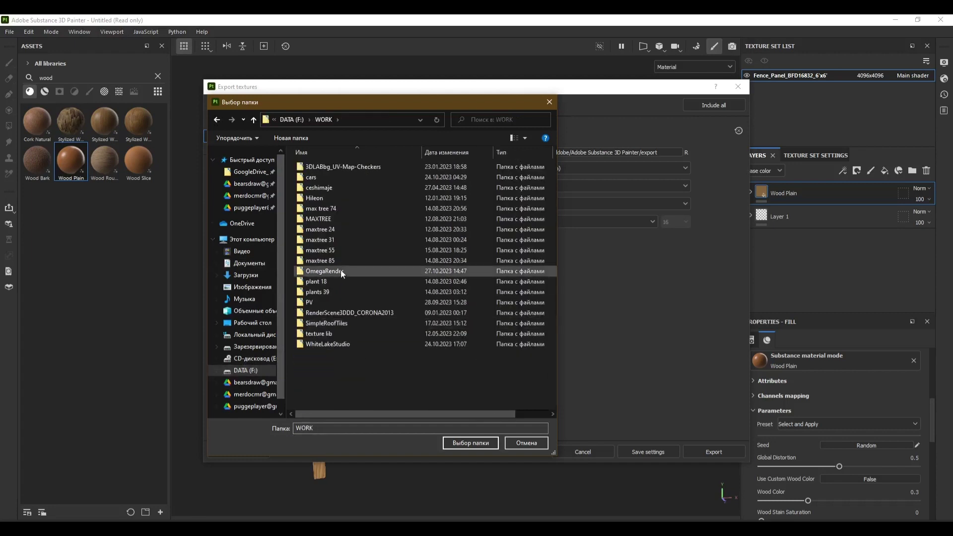
{"action": "double_click", "coordinate": [343, 342]}
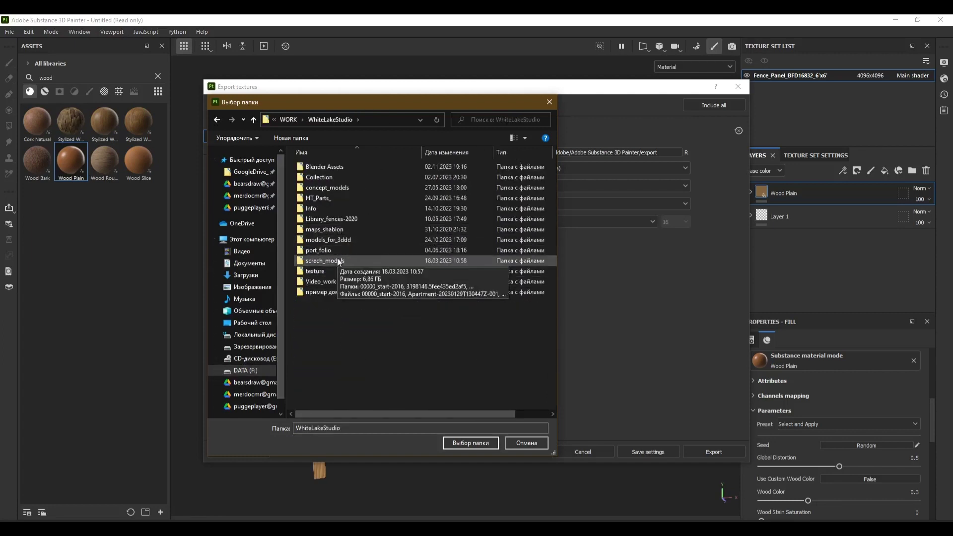
{"action": "double_click", "coordinate": [335, 169]}
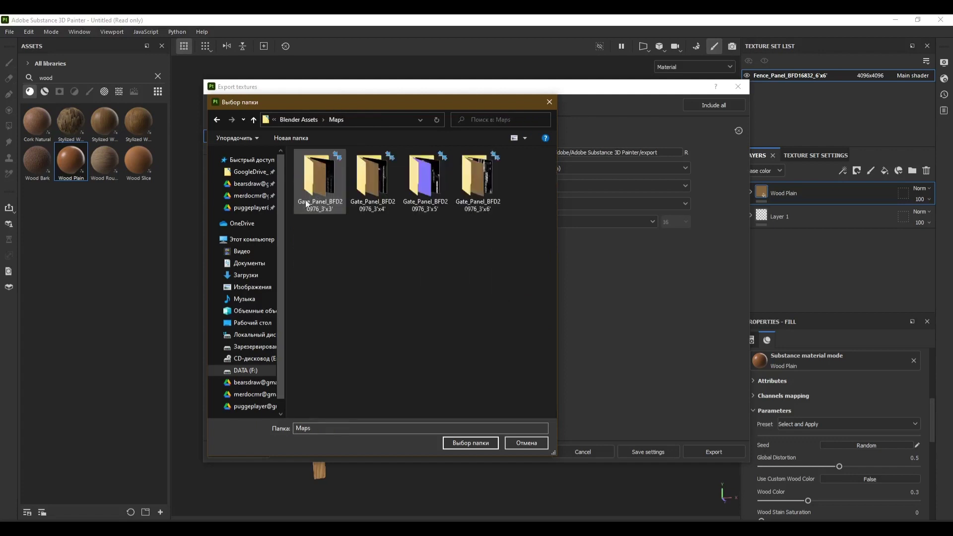
Create a Fence_Panel_BFD16832_6'x6' folder in Maps, set it as output, and export.
{"action": "left_click", "coordinate": [283, 139]}
{"action": "key", "text": "ctrl+v"}
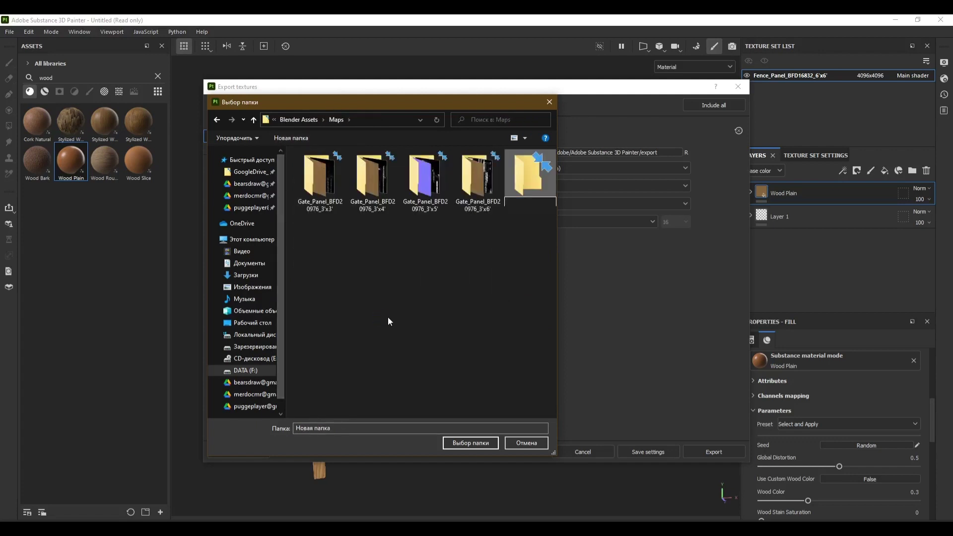
{"action": "key", "text": "Return"}
{"action": "double_click", "coordinate": [319, 186]}
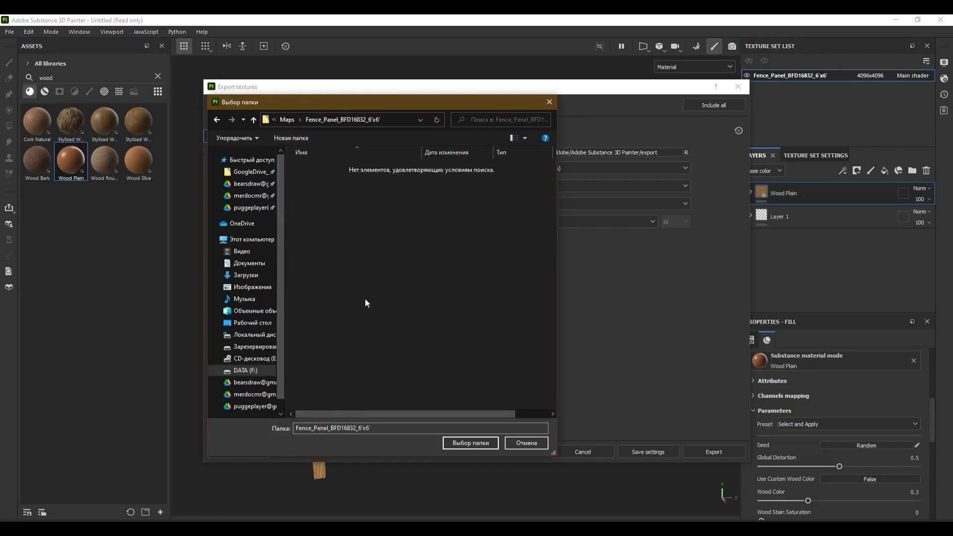
{"action": "left_click", "coordinate": [458, 443]}
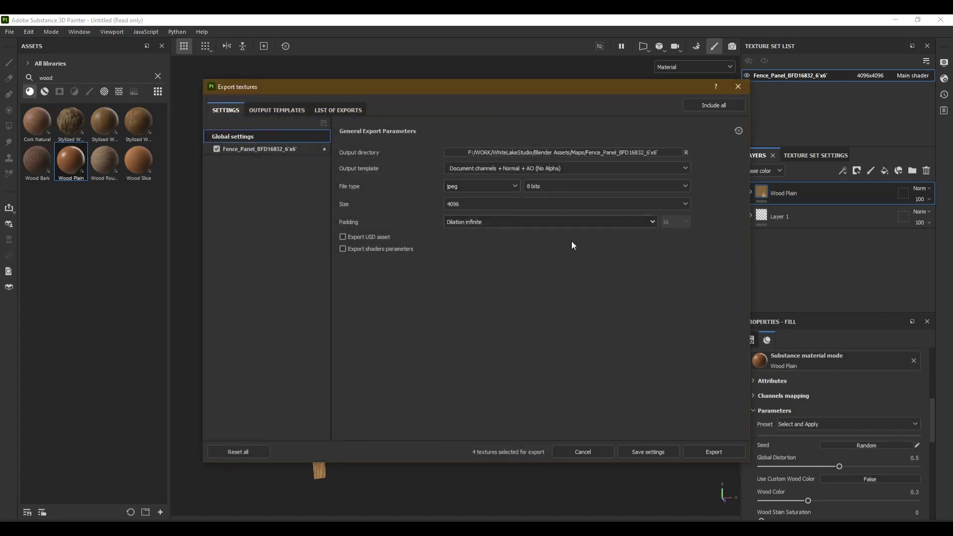
{"action": "left_click", "coordinate": [714, 452]}
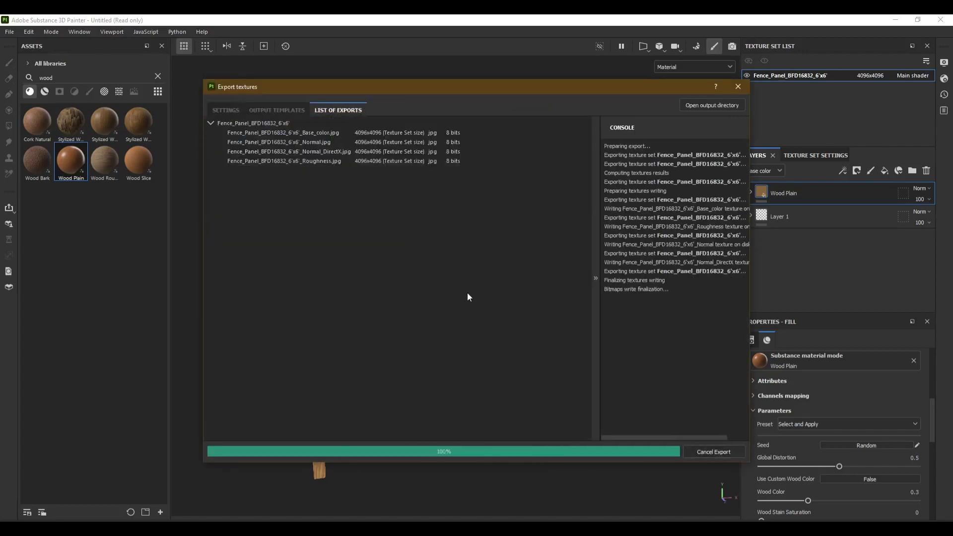
Close the texture export window and clear the wood asset search.
{"action": "left_click", "coordinate": [738, 86]}
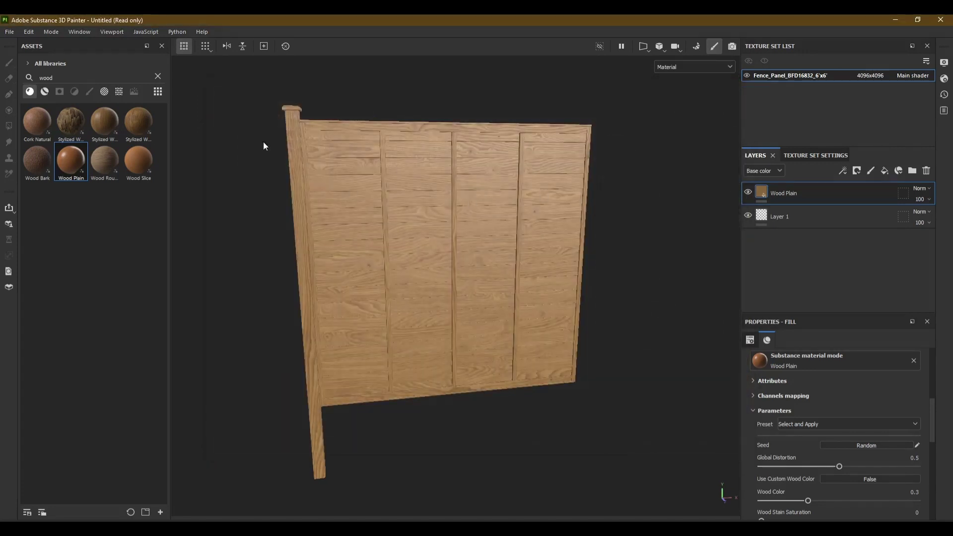
{"action": "left_click", "coordinate": [157, 77]}
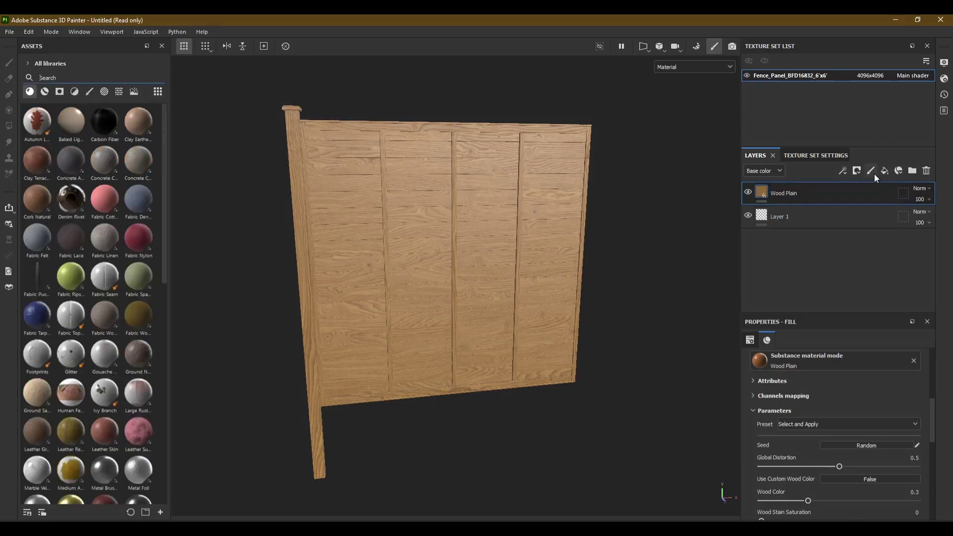
{"action": "scroll", "coordinate": [929, 389], "scroll_direction": "up", "scroll_amount": 3}
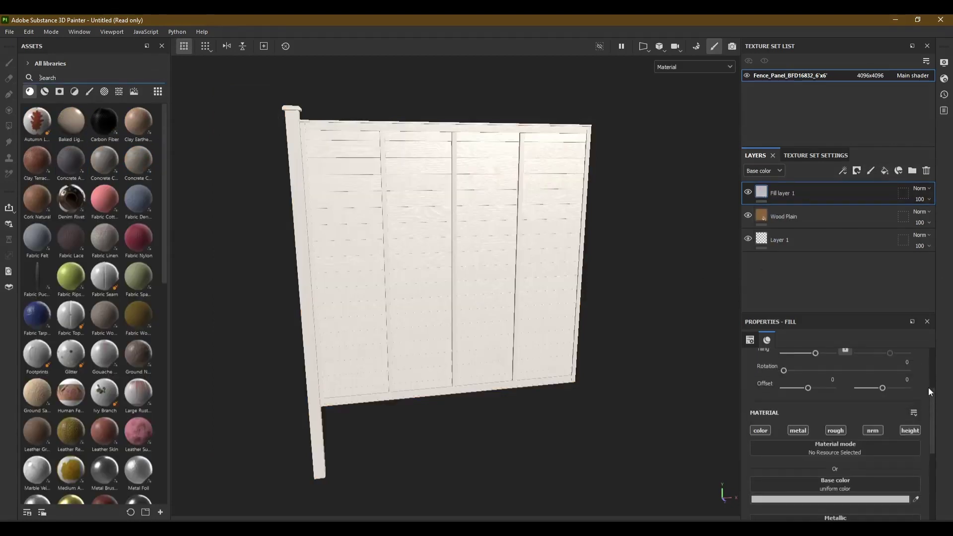
Make the fill layer colour-only, disabling metal, rough, nrm and height, with dark grey base colour.
{"action": "left_click", "coordinate": [800, 430]}
{"action": "left_click", "coordinate": [835, 430]}
{"action": "left_click", "coordinate": [873, 431]}
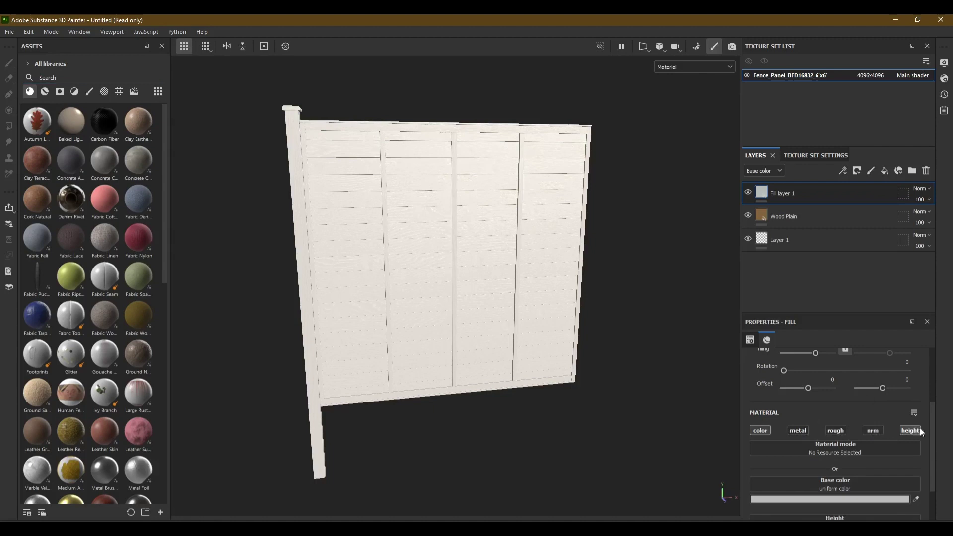
{"action": "left_click", "coordinate": [909, 430]}
{"action": "scroll", "coordinate": [918, 430], "scroll_direction": "down", "scroll_amount": 2}
{"action": "left_click", "coordinate": [885, 448]}
{"action": "mouse_move", "coordinate": [774, 441]}
{"action": "left_mouse_down"}
{"action": "mouse_move", "coordinate": [721, 442]}
{"action": "mouse_move", "coordinate": [696, 467]}
{"action": "left_mouse_up"}
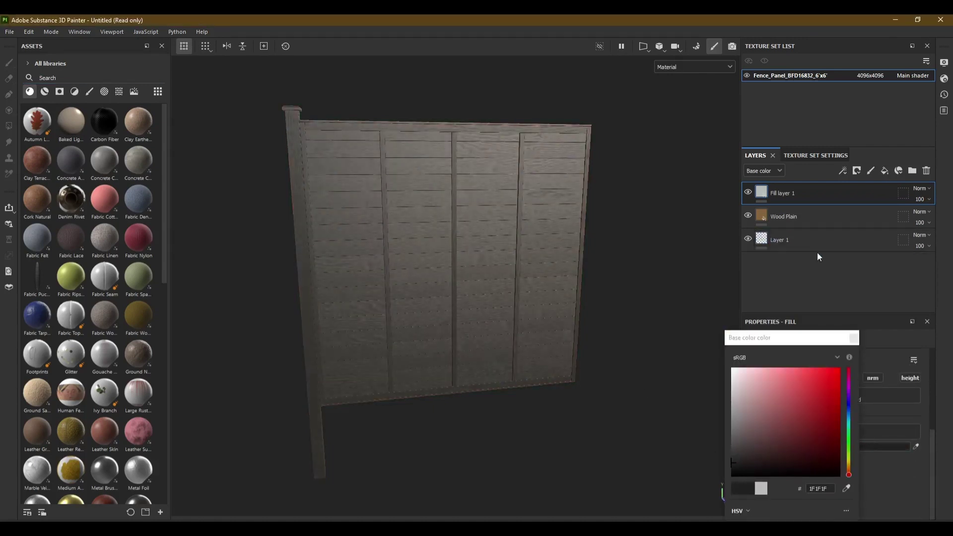
{"action": "left_click", "coordinate": [854, 338]}
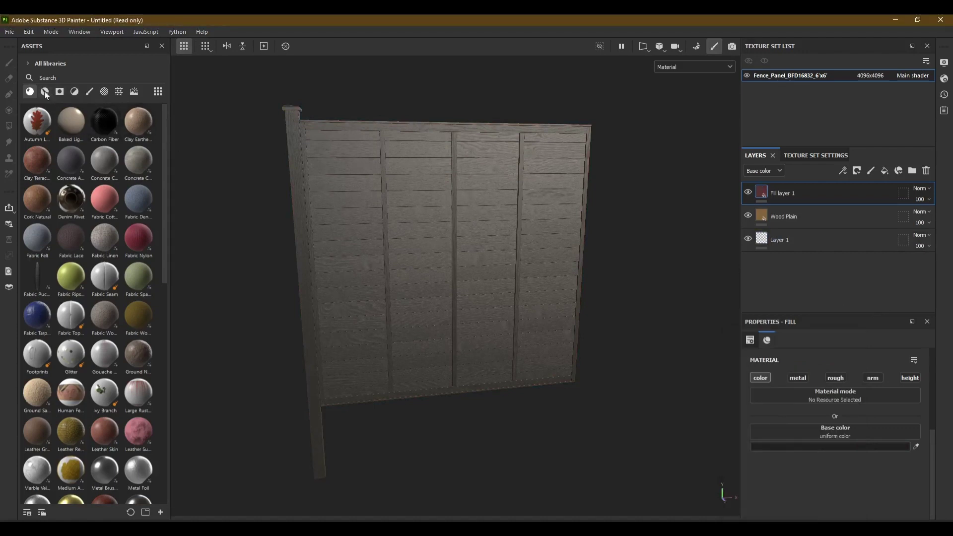
Mask the dark fill layer with the Ground Dirt smart mask to grime the lower boards.
{"action": "left_click", "coordinate": [59, 92]}
{"action": "mouse_move", "coordinate": [104, 471]}
{"action": "left_mouse_down"}
{"action": "mouse_move", "coordinate": [748, 242]}
{"action": "mouse_move", "coordinate": [785, 192]}
{"action": "left_mouse_up"}
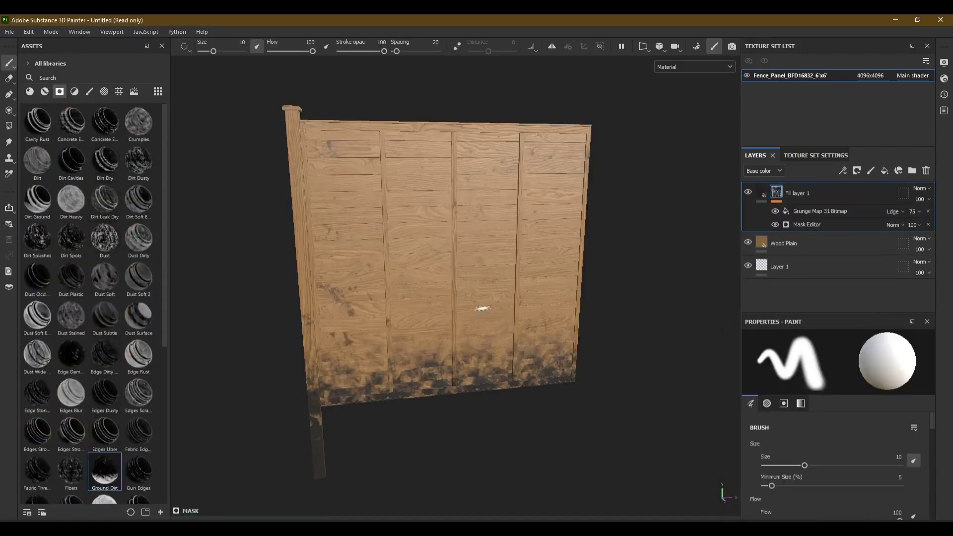
{"action": "scroll", "coordinate": [433, 344], "scroll_direction": "up", "scroll_amount": 2}
{"action": "scroll", "coordinate": [433, 346], "scroll_direction": "up", "scroll_amount": 2}
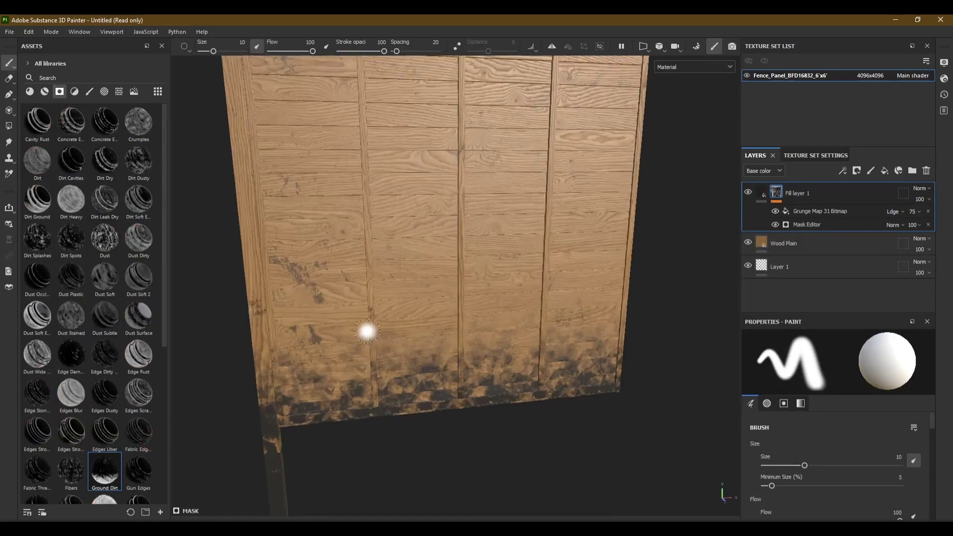
{"action": "scroll", "coordinate": [326, 323], "scroll_direction": "down", "scroll_amount": 2}
{"action": "scroll", "coordinate": [326, 323], "scroll_direction": "down", "scroll_amount": 2}
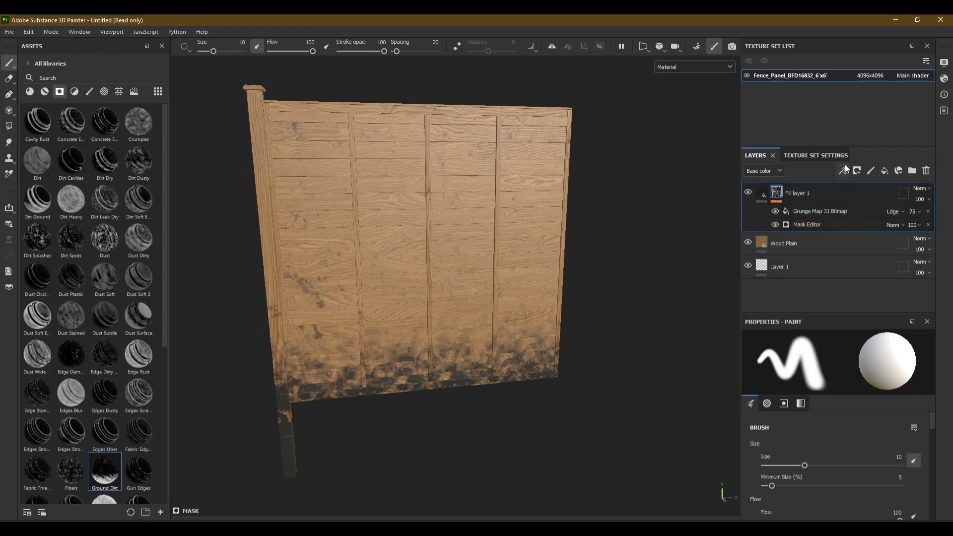
{"action": "right_click", "coordinate": [775, 192]}
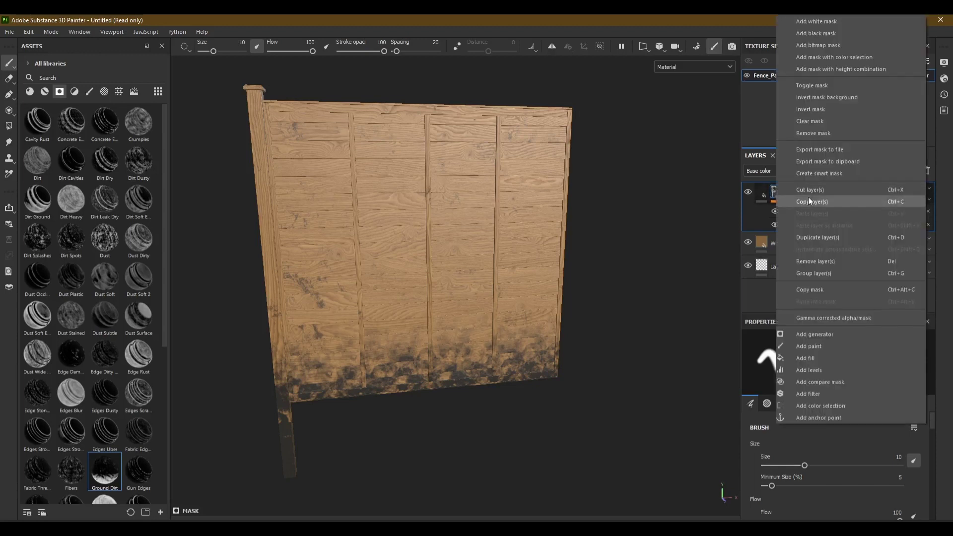
Start exporting the layer's mask into the Maps/Fence_Panel_BFD16832_6'x6' texture folder.
{"action": "left_click", "coordinate": [856, 149]}
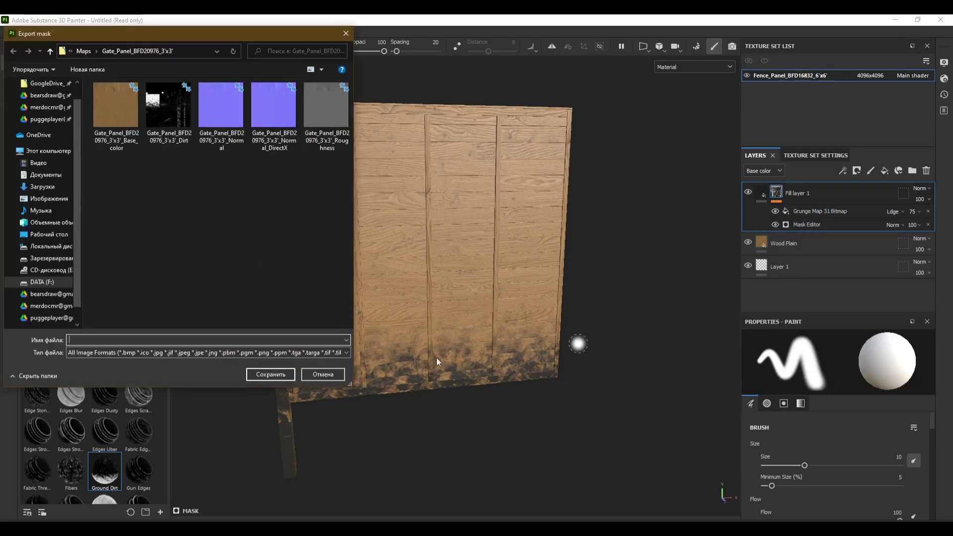
{"action": "left_click", "coordinate": [83, 51]}
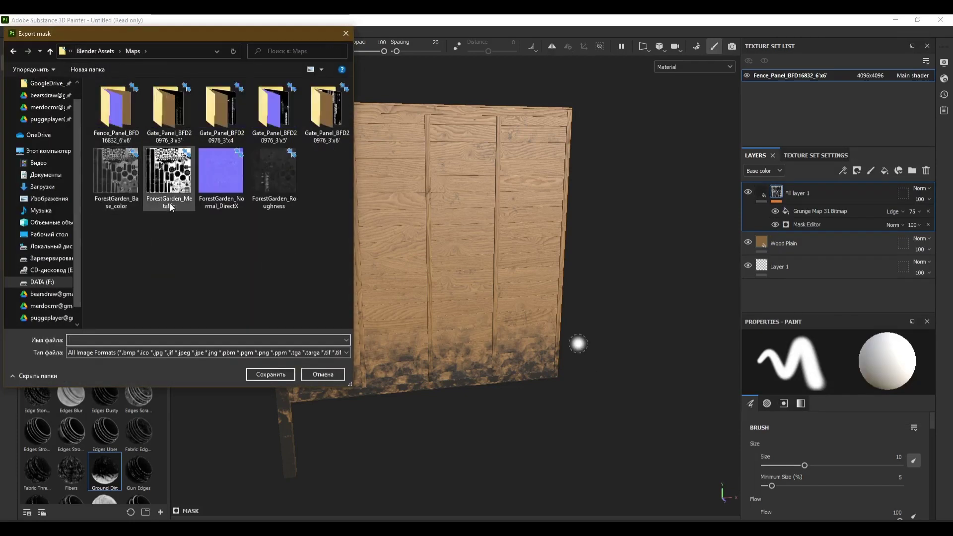
{"action": "double_click", "coordinate": [115, 121]}
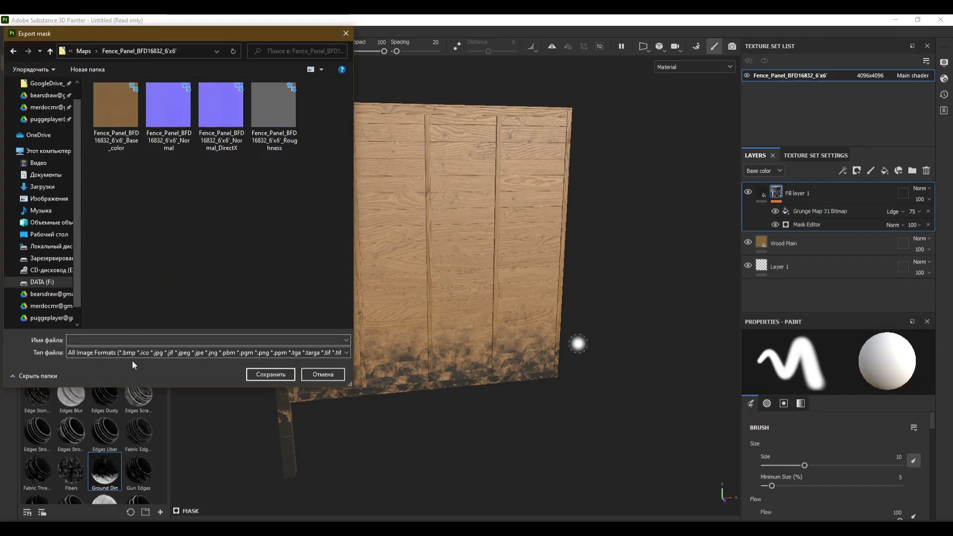
{"action": "left_click", "coordinate": [122, 146]}
Name the mask Fence_Panel_BFD16832_6'x6'_Dirt and save it as a JPEG.
{"action": "left_click", "coordinate": [144, 341]}
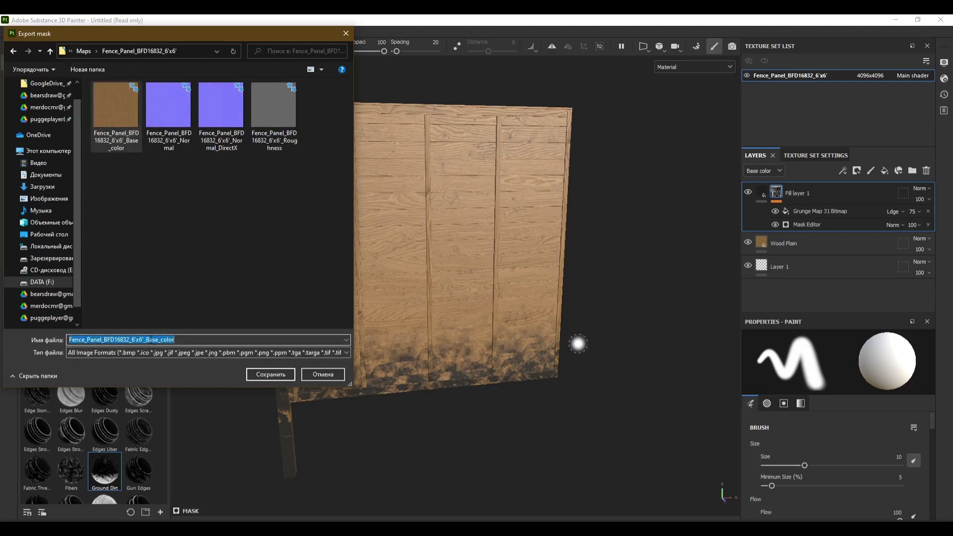
{"action": "left_click", "coordinate": [173, 339]}
{"action": "left_click_drag", "start_coordinate": [144, 340], "coordinate": [186, 340]}
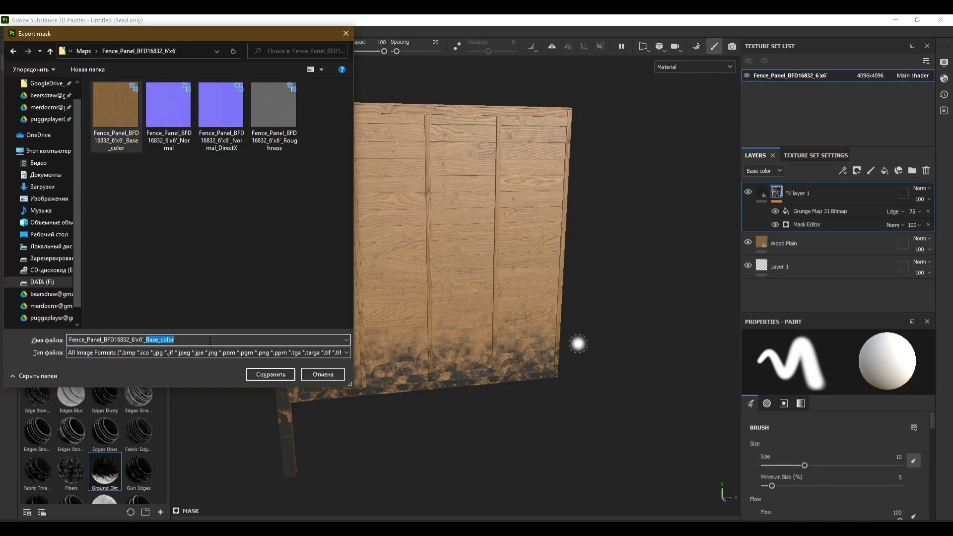
{"action": "type", "text": "Dirt"}
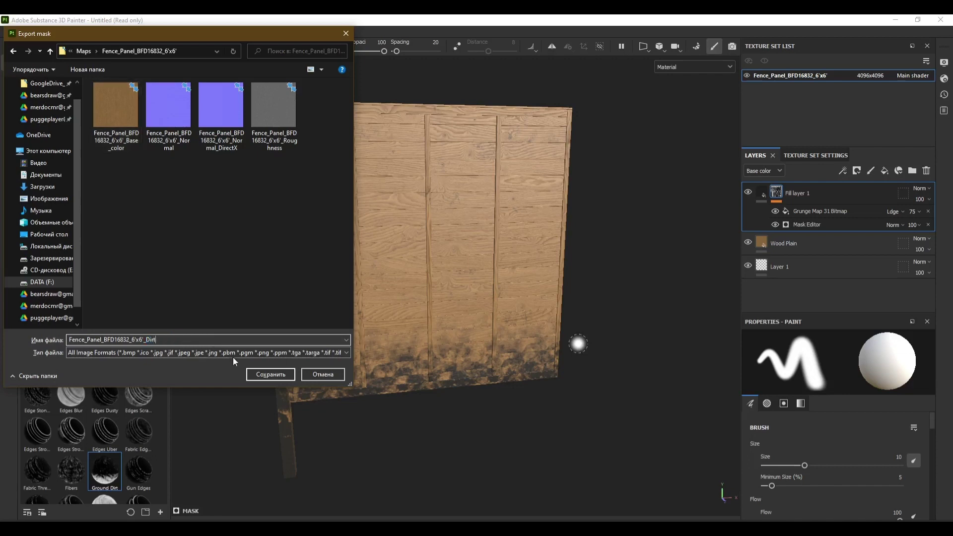
{"action": "left_click", "coordinate": [168, 354]}
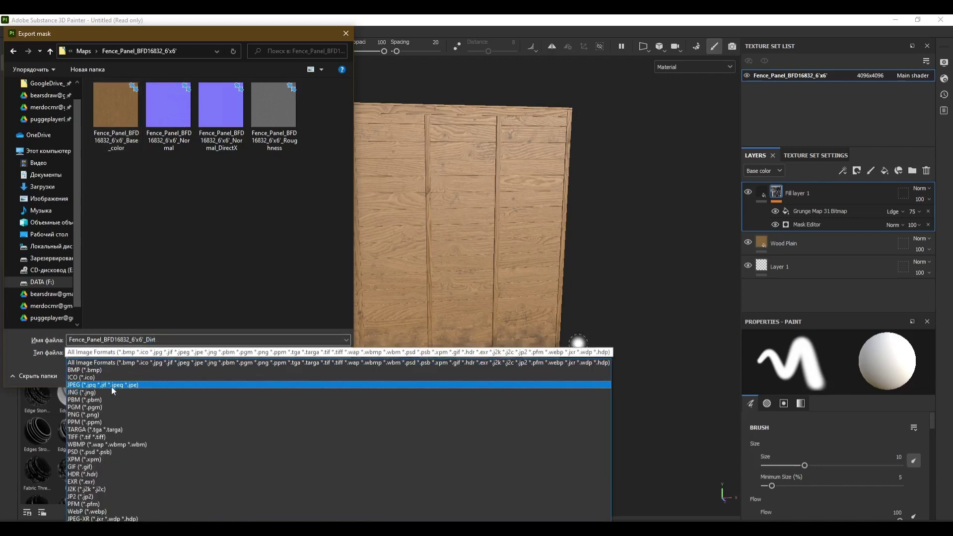
{"action": "left_click", "coordinate": [111, 385]}
{"action": "left_click", "coordinate": [270, 376]}
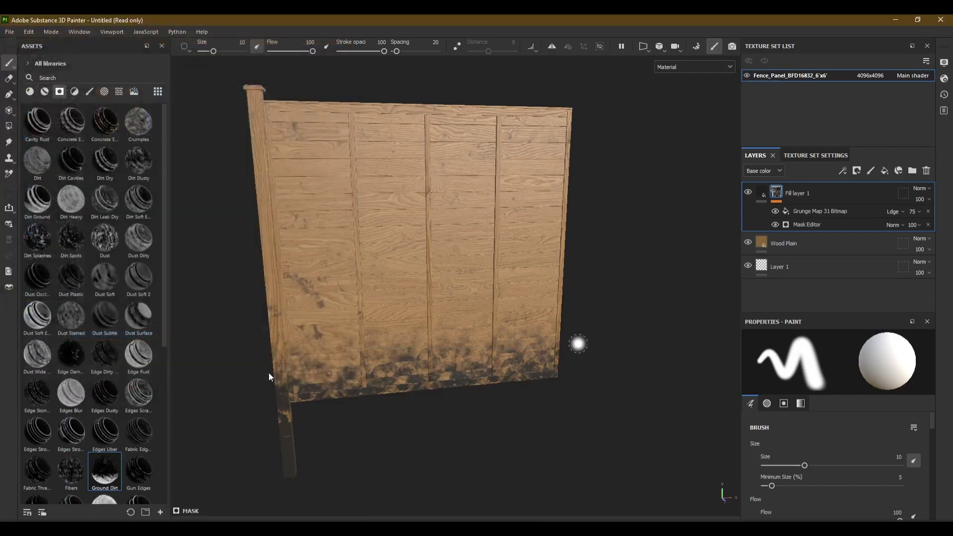
{"action": "scroll", "coordinate": [390, 250], "scroll_direction": "down", "scroll_amount": 4}
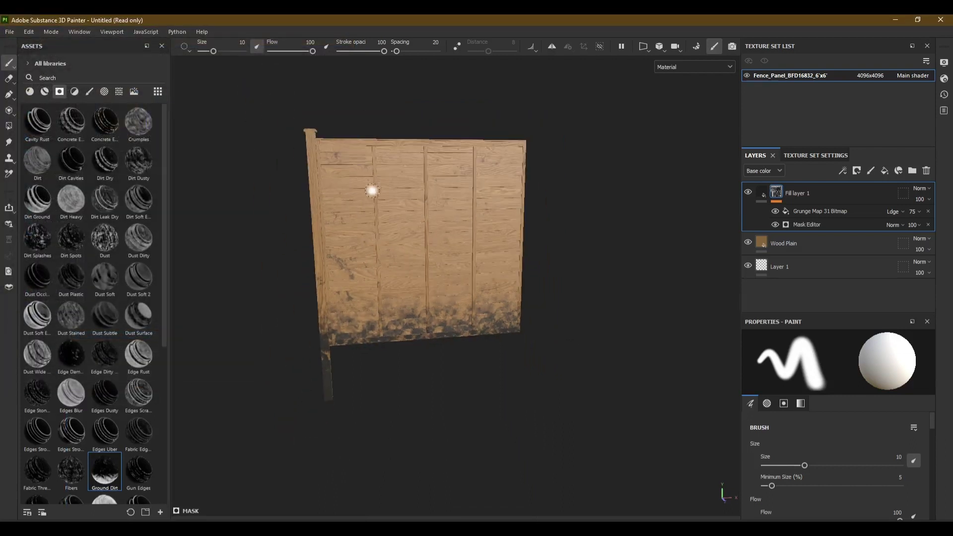
{"action": "scroll", "coordinate": [372, 190], "scroll_direction": "up", "scroll_amount": 3}
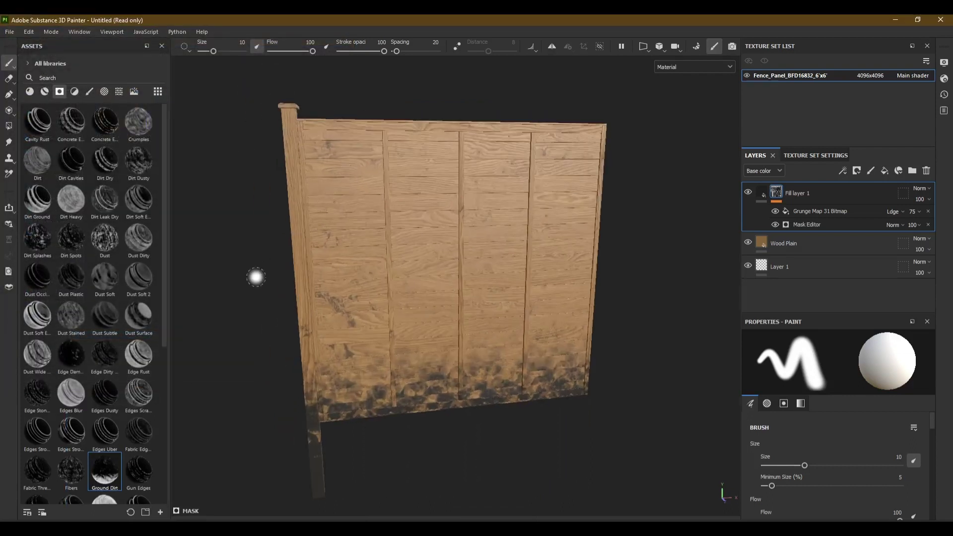
{"action": "left_click_drag", "start_coordinate": [234, 243], "coordinate": [245, 246], "text": "alt"}
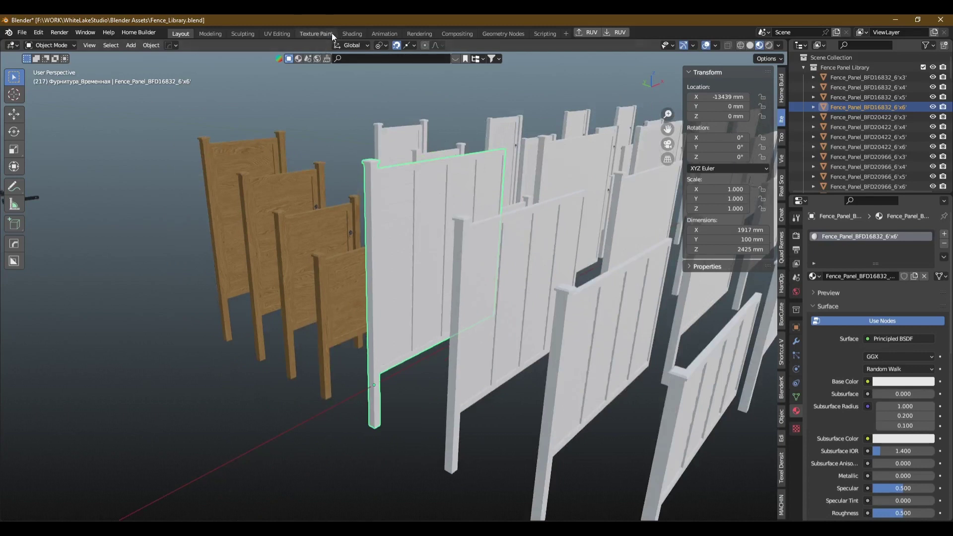
In the Shading workspace, add the fence panel's Base_color image as an image texture node.
{"action": "left_click", "coordinate": [350, 33]}
{"action": "middle_click_drag", "start_coordinate": [409, 220], "coordinate": [409, 216]}
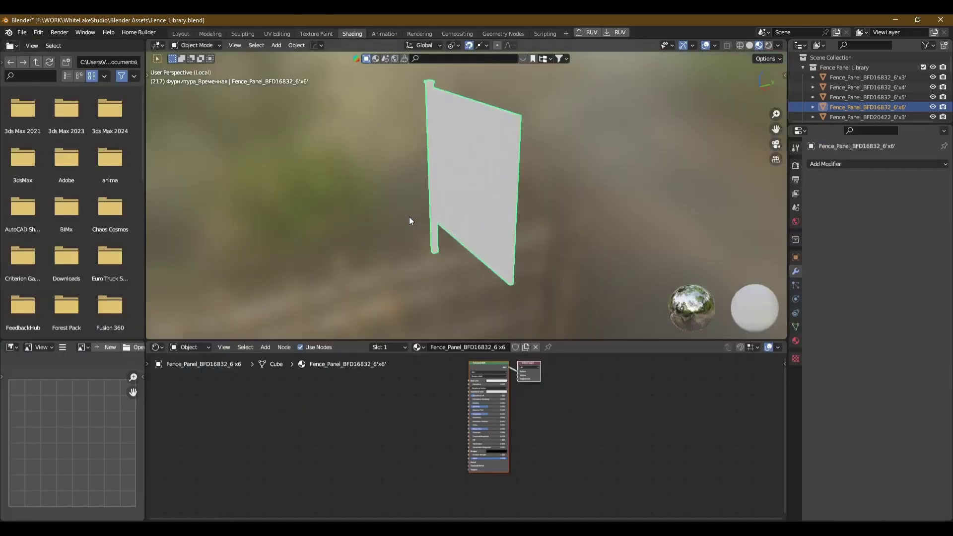
{"action": "mouse_move", "coordinate": [380, 184]}
{"action": "middle_mouse_down"}
{"action": "mouse_move", "coordinate": [508, 159]}
{"action": "mouse_move", "coordinate": [377, 144]}
{"action": "mouse_move", "coordinate": [361, 196]}
{"action": "middle_mouse_up"}
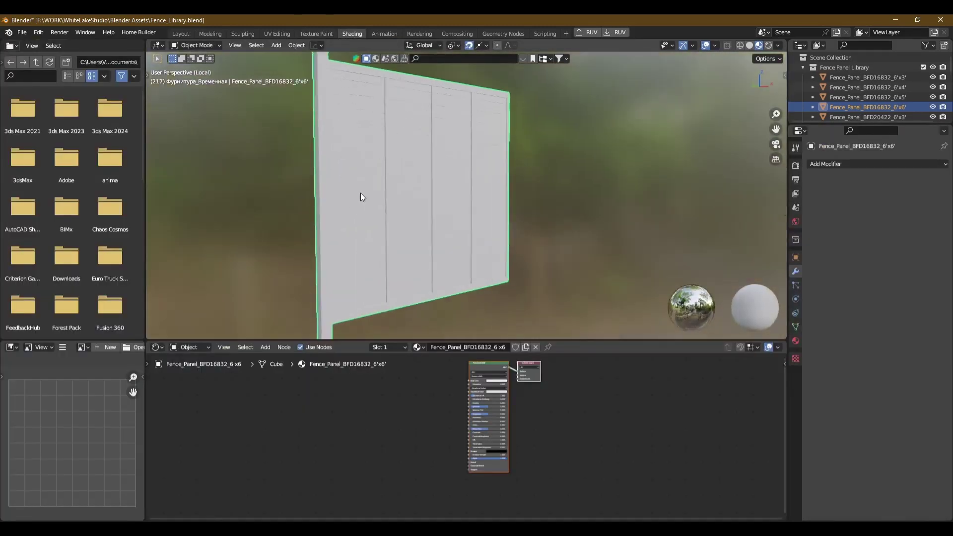
{"action": "left_click", "coordinate": [233, 476]}
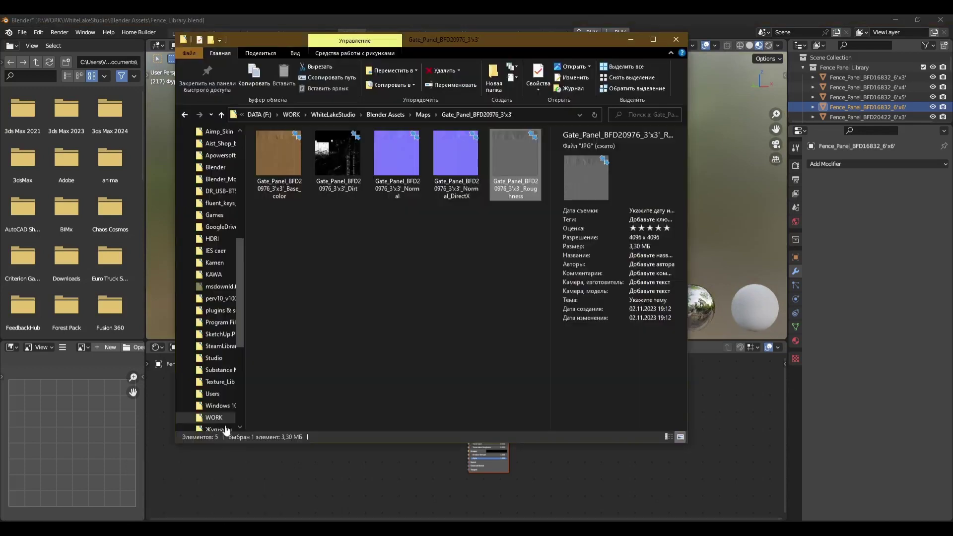
{"action": "left_click", "coordinate": [184, 115]}
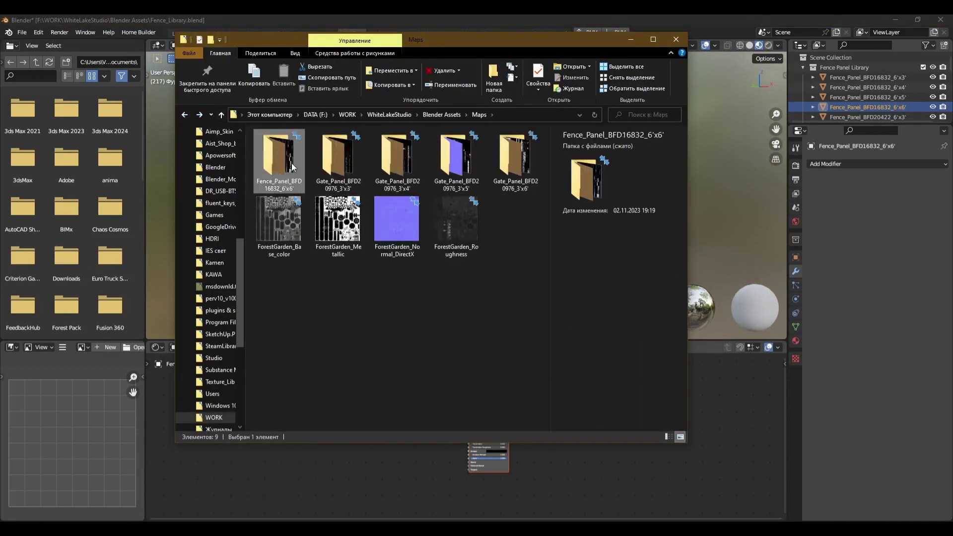
{"action": "double_click", "coordinate": [276, 163]}
{"action": "left_click", "coordinate": [276, 183]}
{"action": "left_click_drag", "start_coordinate": [277, 183], "coordinate": [355, 464]}
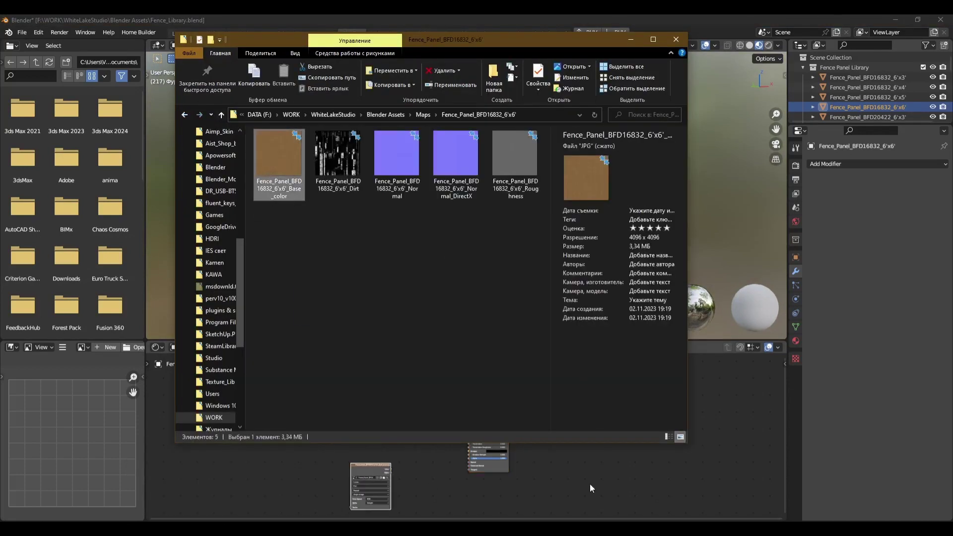
{"action": "scroll", "coordinate": [409, 391], "scroll_direction": "up", "scroll_amount": 2}
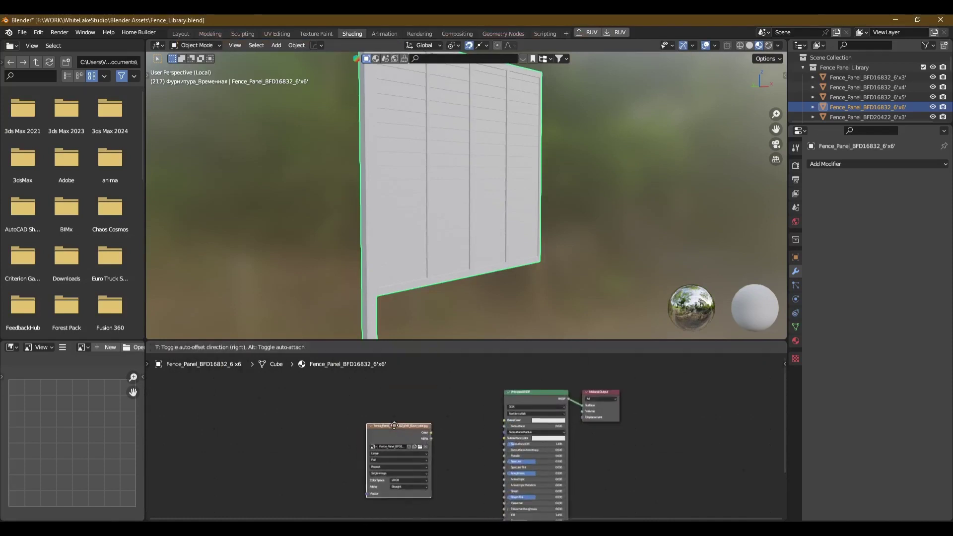
{"action": "left_click", "coordinate": [400, 414]}
Give the Base_color texture coordinate and mapping nodes and connect its Color to Base Color.
{"action": "key", "text": "ctrl+t"}
{"action": "scroll", "coordinate": [480, 421], "scroll_direction": "up", "scroll_amount": 2}
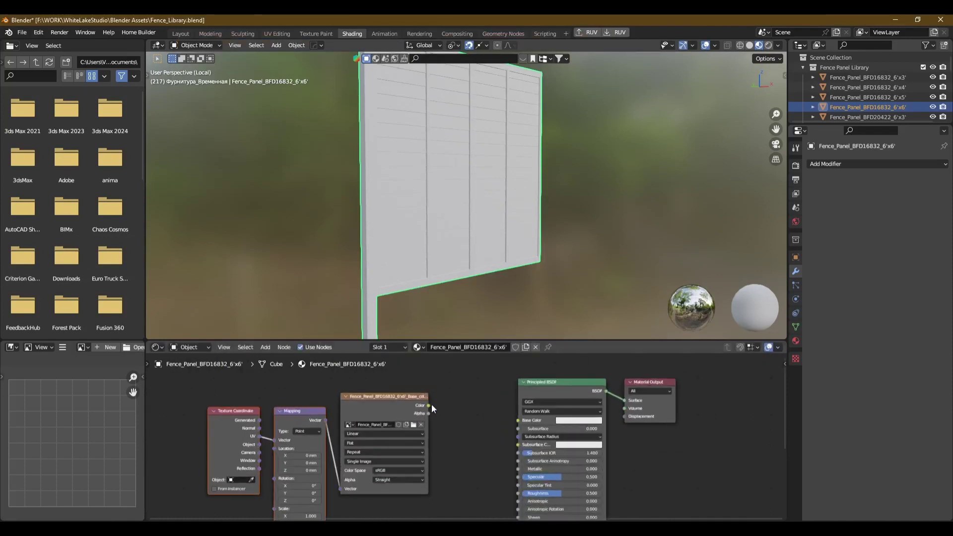
{"action": "left_click_drag", "start_coordinate": [430, 405], "coordinate": [515, 423]}
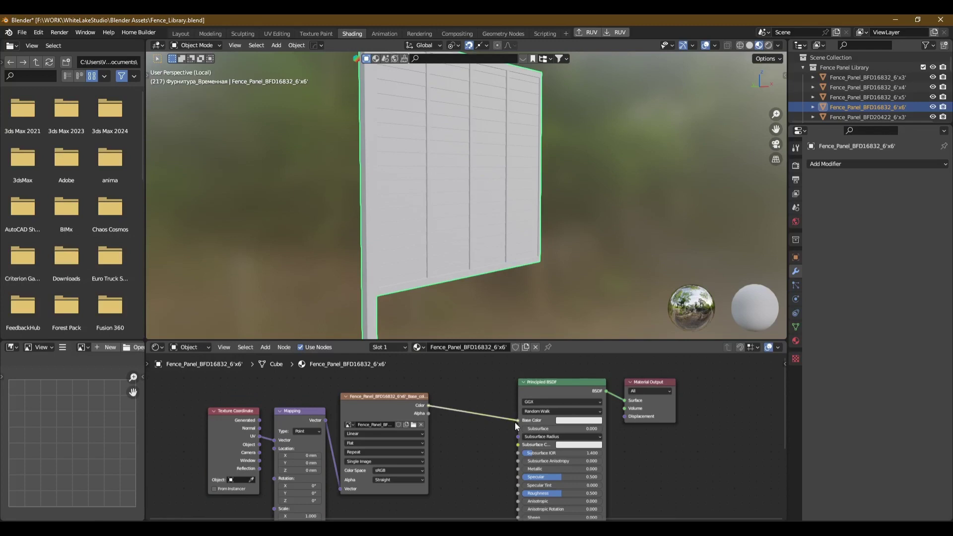
{"action": "scroll", "coordinate": [442, 424], "scroll_direction": "down", "scroll_amount": 2}
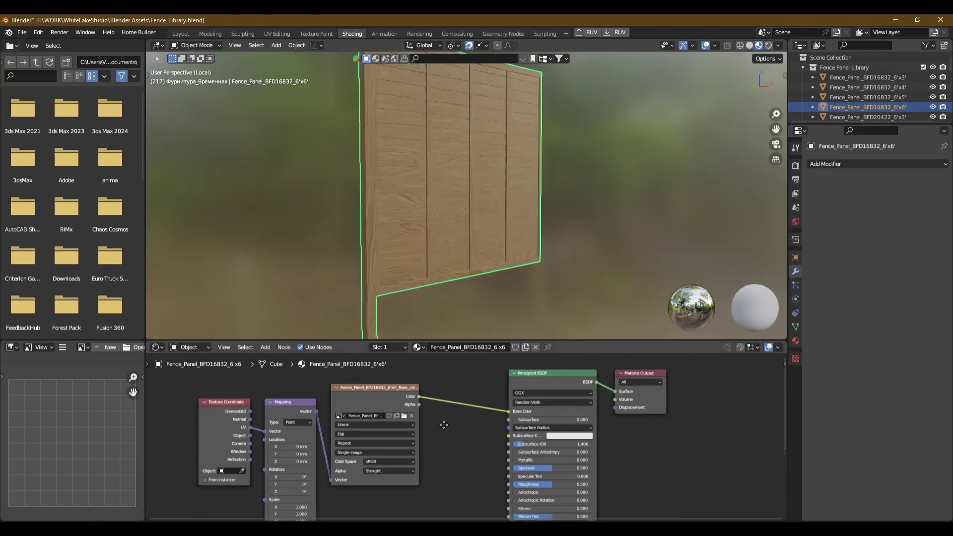
{"action": "scroll", "coordinate": [442, 424], "scroll_direction": "down", "scroll_amount": 2}
Set the Principled BSDF Specular value to 0.03.
{"action": "left_click_drag", "start_coordinate": [221, 388], "coordinate": [366, 483]}
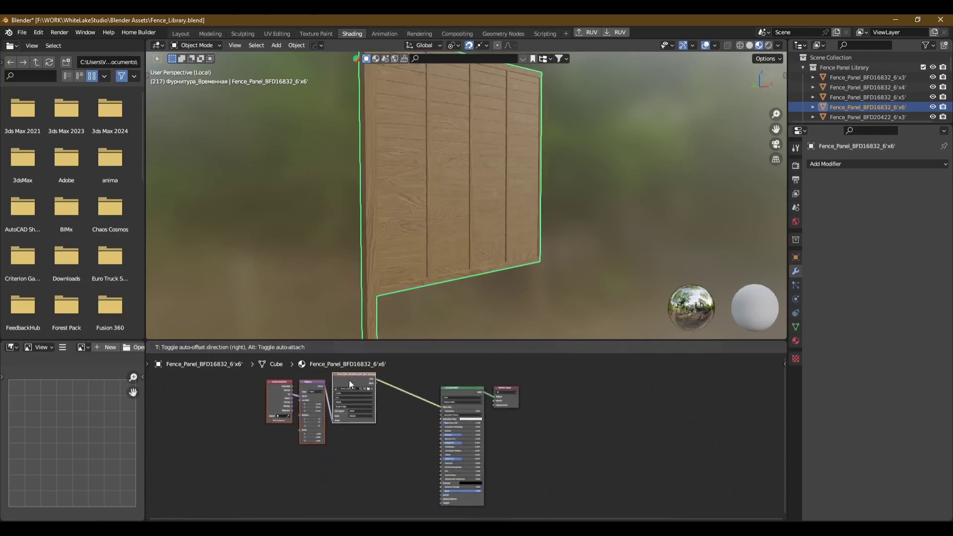
{"action": "scroll", "coordinate": [428, 451], "scroll_direction": "up", "scroll_amount": 2}
{"action": "scroll", "coordinate": [428, 452], "scroll_direction": "up", "scroll_amount": 2}
{"action": "scroll", "coordinate": [428, 451], "scroll_direction": "up", "scroll_amount": 2}
{"action": "left_click", "coordinate": [486, 420]}
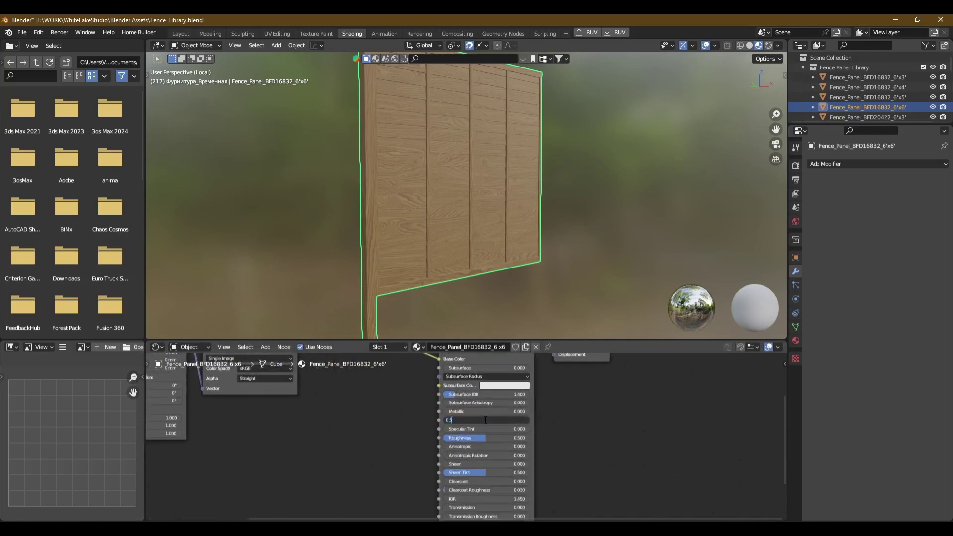
{"action": "key", "text": "Return"}
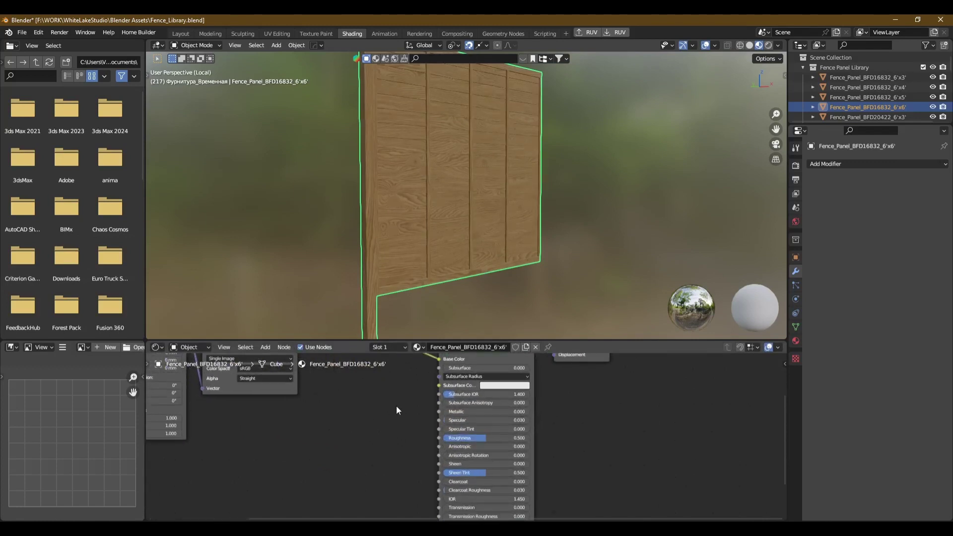
{"action": "scroll", "coordinate": [396, 406], "scroll_direction": "down", "scroll_amount": 1}
{"action": "scroll", "coordinate": [396, 405], "scroll_direction": "down", "scroll_amount": 2}
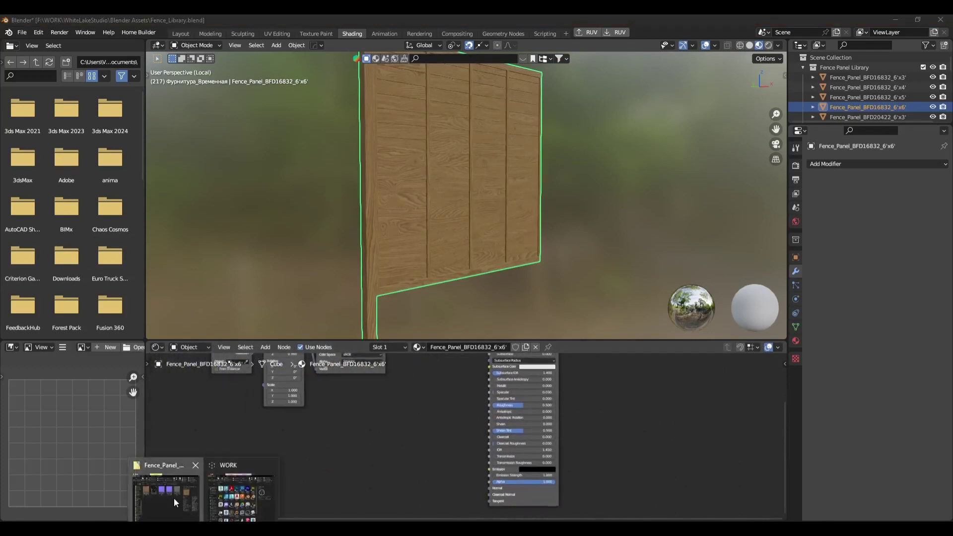
Add the panel's Normal image as a mapped texture node set to Non-Color.
{"action": "left_click", "coordinate": [174, 498]}
{"action": "left_click", "coordinate": [397, 188]}
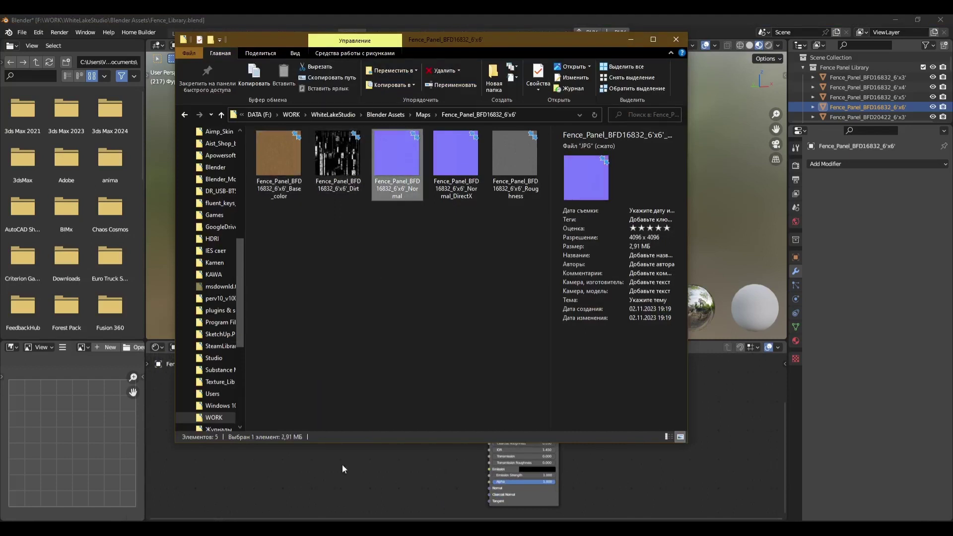
{"action": "left_click_drag", "start_coordinate": [397, 168], "coordinate": [344, 465]}
{"action": "left_click", "coordinate": [371, 477]}
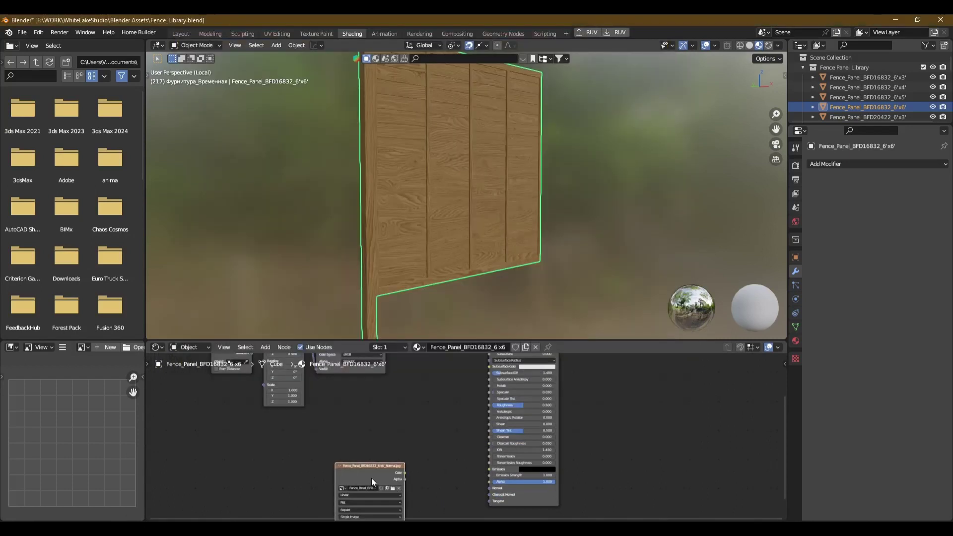
{"action": "key", "text": "ctrl+t"}
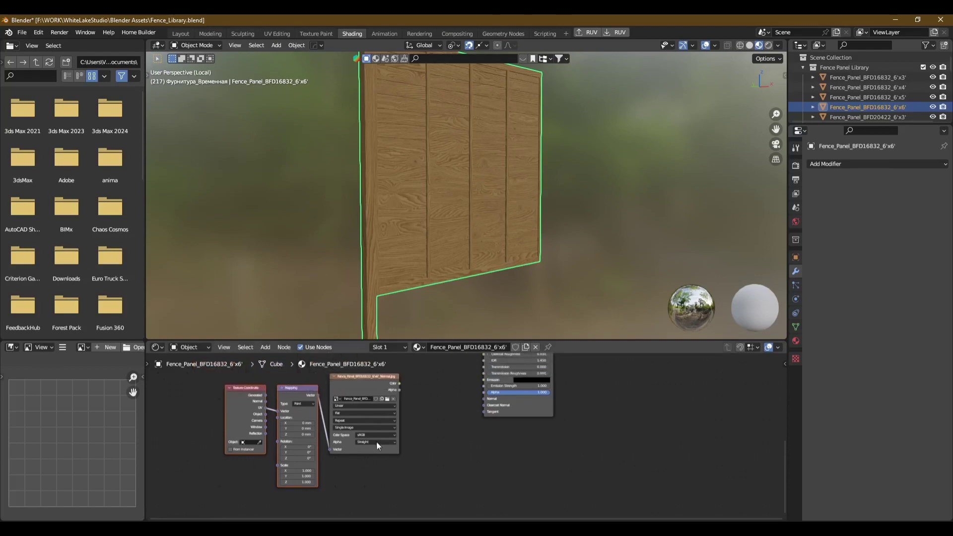
{"action": "scroll", "coordinate": [376, 442], "scroll_direction": "up", "scroll_amount": 1}
{"action": "left_click", "coordinate": [371, 437]}
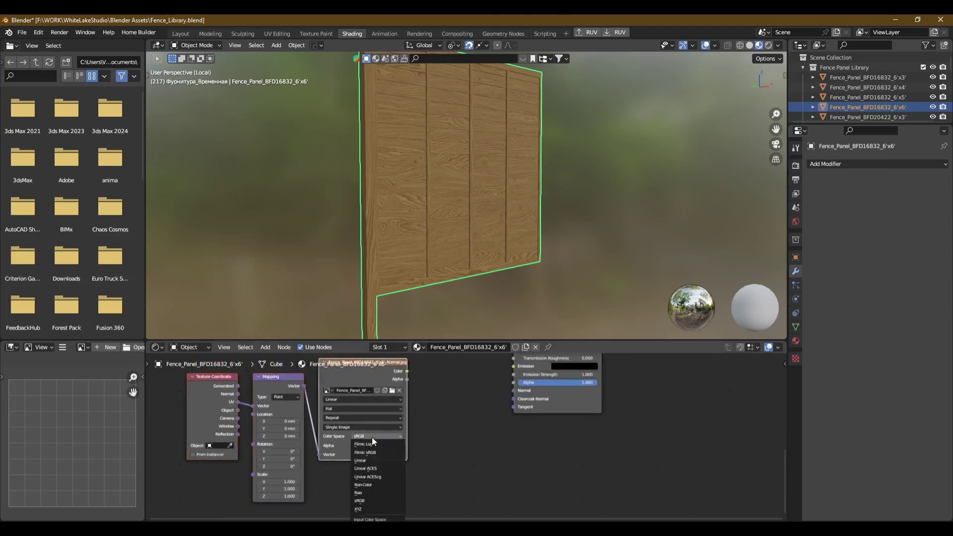
{"action": "left_click", "coordinate": [377, 484]}
Route the Normal image through a Normal Map node into the BSDF Normal input.
{"action": "middle_click_drag", "start_coordinate": [454, 404], "coordinate": [453, 438]}
{"action": "right_click", "coordinate": [451, 439]}
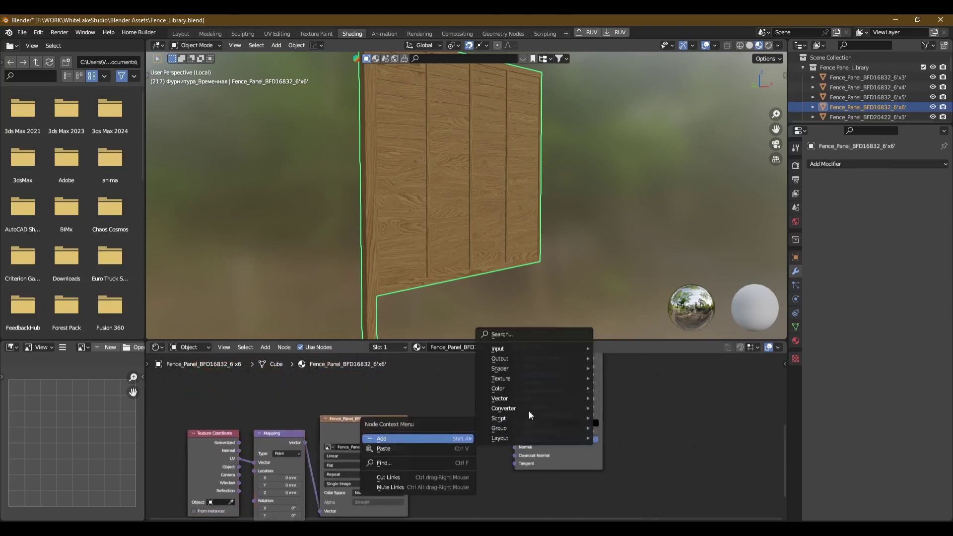
{"action": "left_click", "coordinate": [642, 439]}
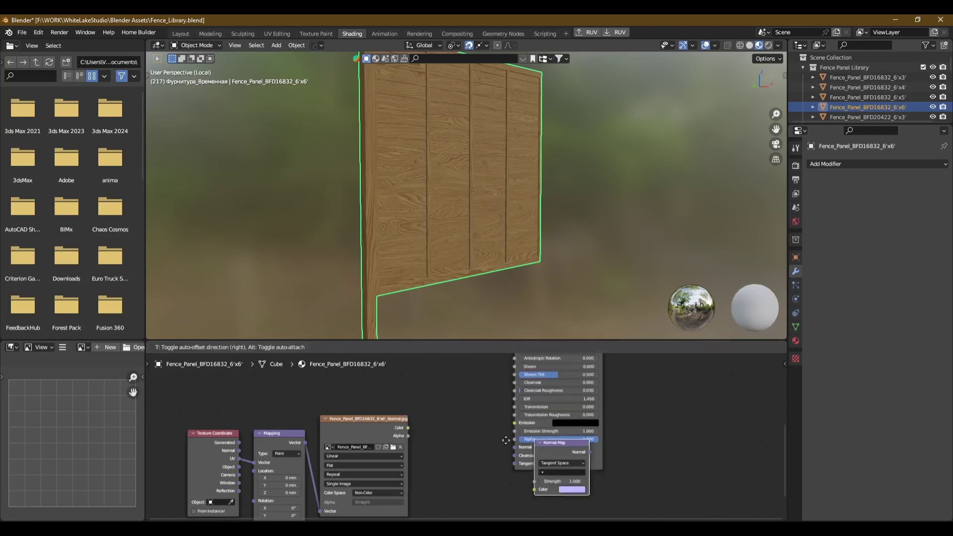
{"action": "left_click", "coordinate": [427, 415]}
{"action": "scroll", "coordinate": [427, 416], "scroll_direction": "up", "scroll_amount": 2}
{"action": "left_click_drag", "start_coordinate": [407, 425], "coordinate": [427, 472]}
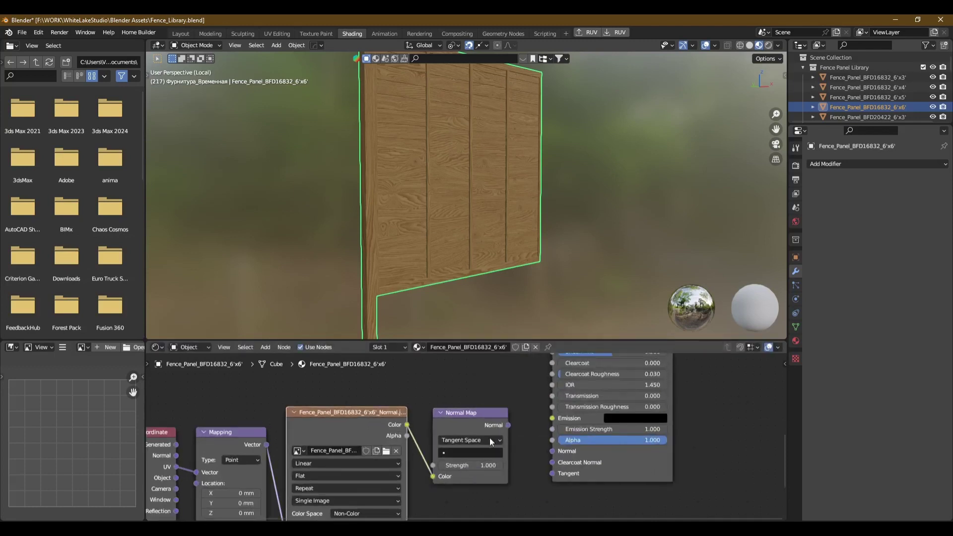
{"action": "left_click_drag", "start_coordinate": [507, 425], "coordinate": [552, 452]}
{"action": "scroll", "coordinate": [462, 451], "scroll_direction": "down", "scroll_amount": 3}
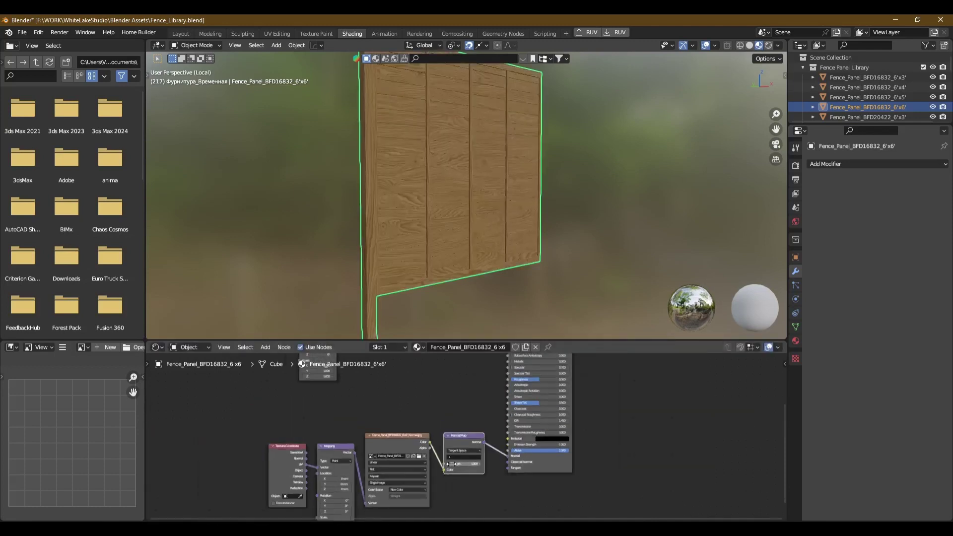
{"action": "middle_click_drag", "start_coordinate": [419, 410], "coordinate": [455, 500]}
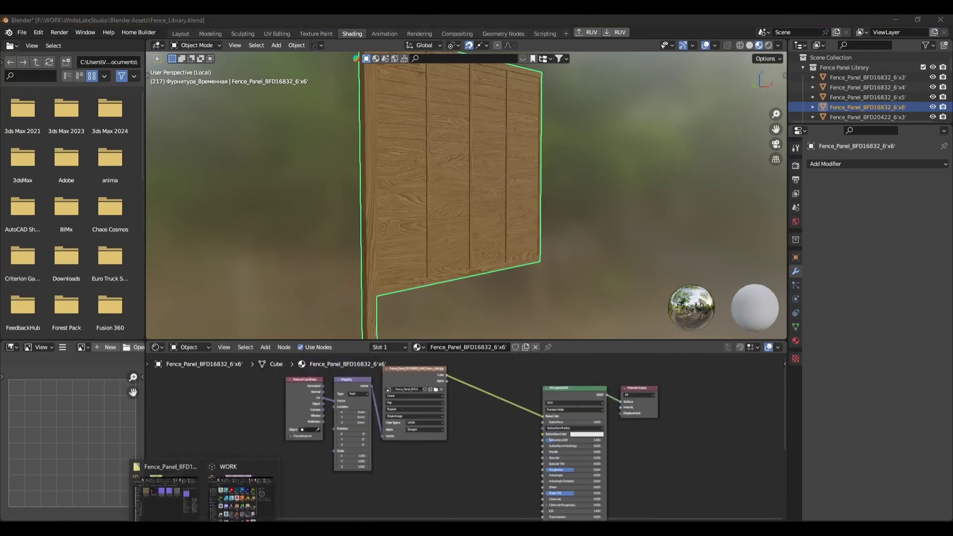
Add the mapped Roughness image into BSDF Roughness, then return to the Layout workspace.
{"action": "left_click", "coordinate": [168, 492]}
{"action": "mouse_move", "coordinate": [515, 159]}
{"action": "left_mouse_down"}
{"action": "mouse_move", "coordinate": [474, 459]}
{"action": "mouse_move", "coordinate": [226, 445]}
{"action": "left_mouse_up"}
{"action": "scroll", "coordinate": [400, 430], "scroll_direction": "down", "scroll_amount": 2}
{"action": "key", "text": "ctrl+t"}
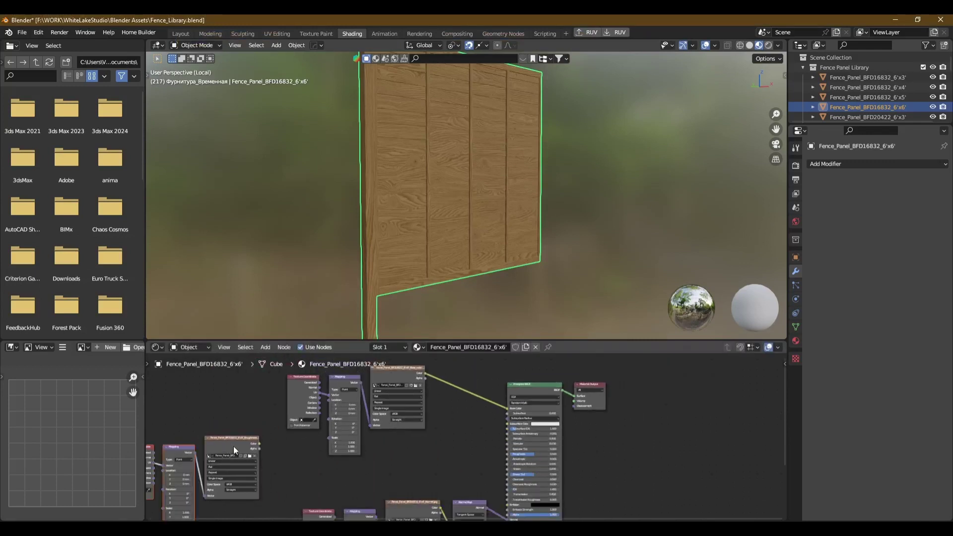
{"action": "scroll", "coordinate": [263, 445], "scroll_direction": "up", "scroll_amount": 2}
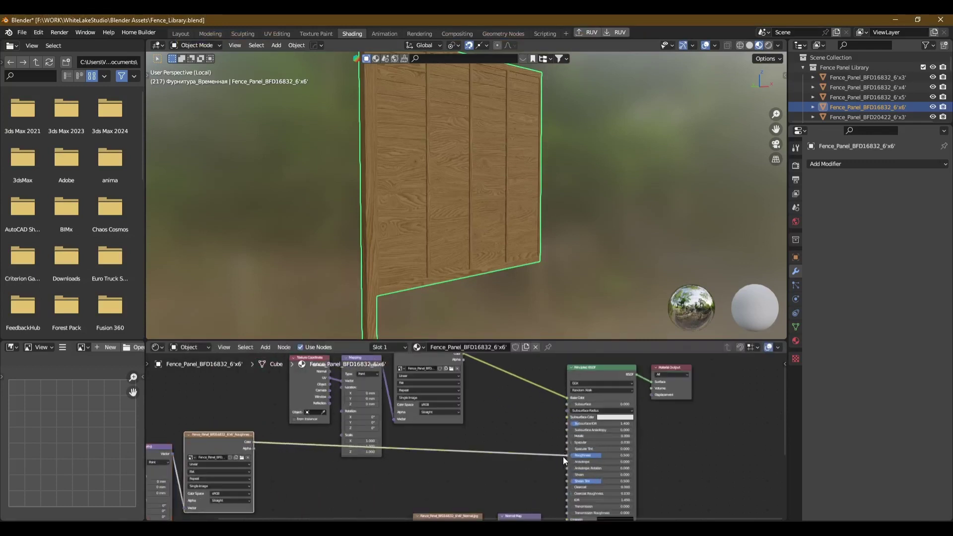
{"action": "left_click_drag", "start_coordinate": [320, 455], "coordinate": [566, 455]}
{"action": "scroll", "coordinate": [414, 231], "scroll_direction": "up", "scroll_amount": 3}
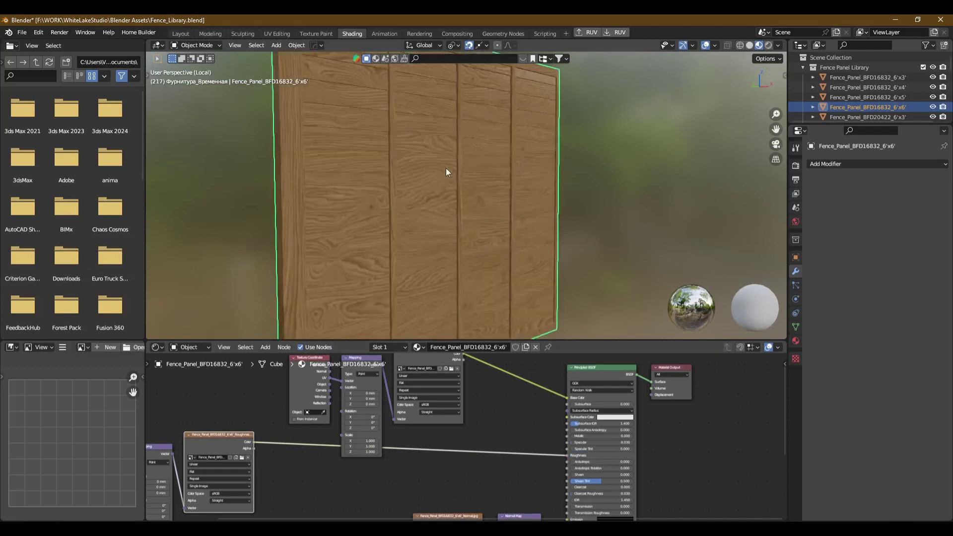
{"action": "mouse_move", "coordinate": [445, 168]}
{"action": "middle_mouse_down"}
{"action": "mouse_move", "coordinate": [439, 236]}
{"action": "mouse_move", "coordinate": [410, 207]}
{"action": "mouse_move", "coordinate": [440, 210]}
{"action": "mouse_move", "coordinate": [419, 243]}
{"action": "mouse_move", "coordinate": [449, 189]}
{"action": "mouse_move", "coordinate": [625, 188]}
{"action": "mouse_move", "coordinate": [442, 205]}
{"action": "mouse_move", "coordinate": [449, 194]}
{"action": "mouse_move", "coordinate": [405, 225]}
{"action": "mouse_move", "coordinate": [427, 210]}
{"action": "mouse_move", "coordinate": [481, 103]}
{"action": "middle_mouse_up"}
{"action": "scroll", "coordinate": [440, 209], "scroll_direction": "down", "scroll_amount": 3}
{"action": "left_click", "coordinate": [184, 34]}
Deselect, save the library with Ctrl+S, and select the Gate_Panel_BFD20976_3'x3' panel.
{"action": "left_click", "coordinate": [481, 103]}
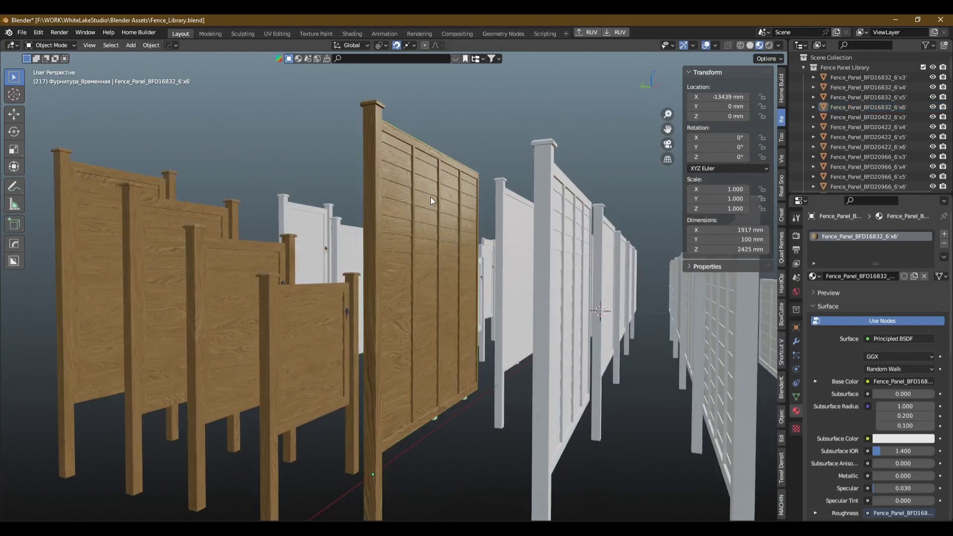
{"action": "key", "text": "ctrl+s"}
{"action": "mouse_move", "coordinate": [430, 196]}
{"action": "middle_mouse_down"}
{"action": "mouse_move", "coordinate": [451, 236]}
{"action": "mouse_move", "coordinate": [527, 241]}
{"action": "mouse_move", "coordinate": [222, 272]}
{"action": "mouse_move", "coordinate": [264, 249]}
{"action": "mouse_move", "coordinate": [271, 206]}
{"action": "mouse_move", "coordinate": [268, 228]}
{"action": "mouse_move", "coordinate": [243, 255]}
{"action": "mouse_move", "coordinate": [281, 300]}
{"action": "mouse_move", "coordinate": [323, 280]}
{"action": "mouse_move", "coordinate": [333, 254]}
{"action": "mouse_move", "coordinate": [321, 243]}
{"action": "mouse_move", "coordinate": [206, 342]}
{"action": "middle_mouse_up"}
{"action": "scroll", "coordinate": [214, 271], "scroll_direction": "up", "scroll_amount": 3}
{"action": "scroll", "coordinate": [204, 339], "scroll_direction": "up", "scroll_amount": 2}
{"action": "scroll", "coordinate": [227, 326], "scroll_direction": "up", "scroll_amount": 1}
{"action": "scroll", "coordinate": [230, 328], "scroll_direction": "up", "scroll_amount": 2}
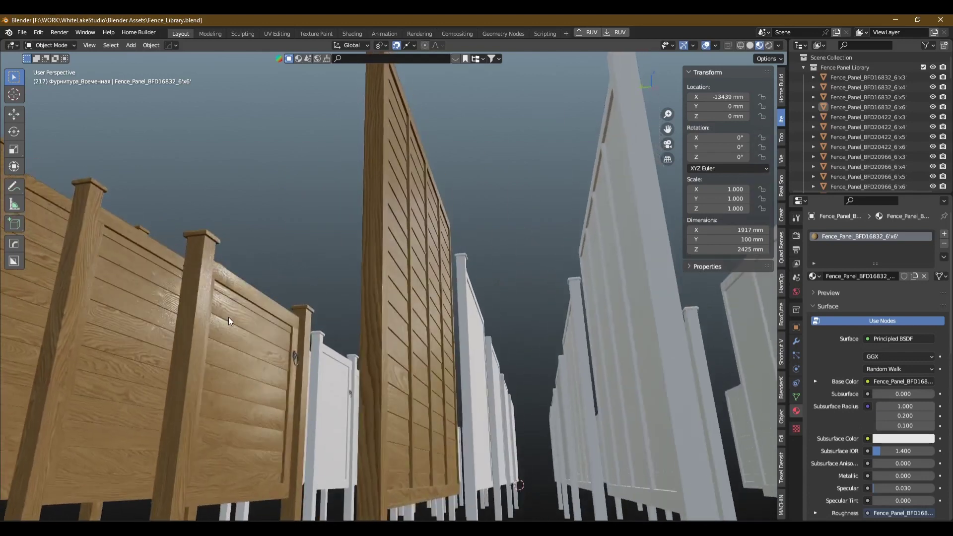
{"action": "left_click", "coordinate": [229, 316]}
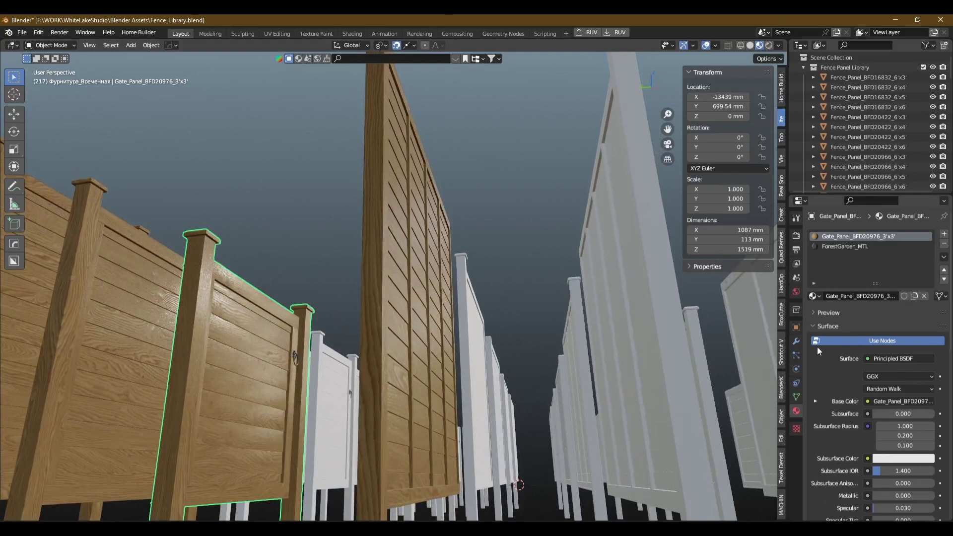
Show the gate's Bevel modifier settings and inspect the gate post top.
{"action": "left_click", "coordinate": [796, 342]}
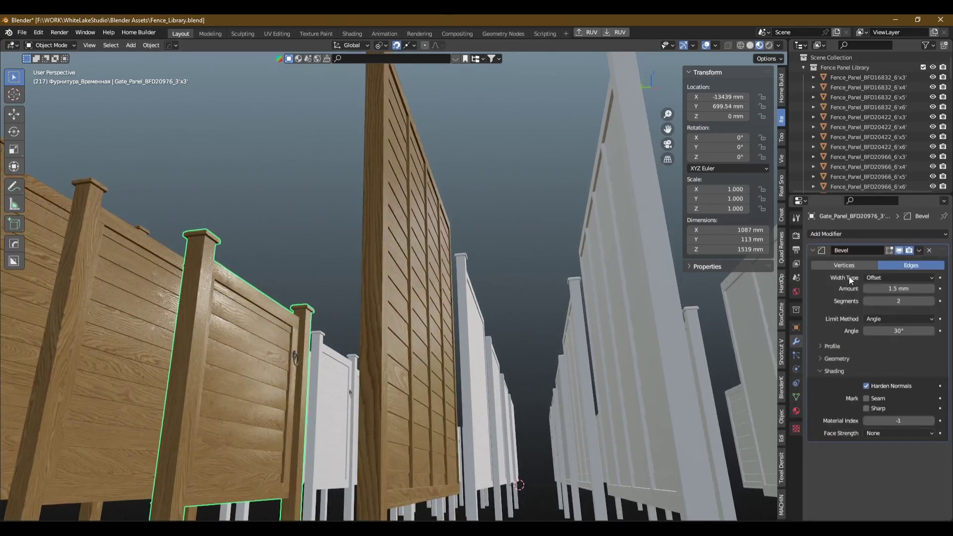
{"action": "middle_click_drag", "start_coordinate": [277, 319], "coordinate": [195, 238]}
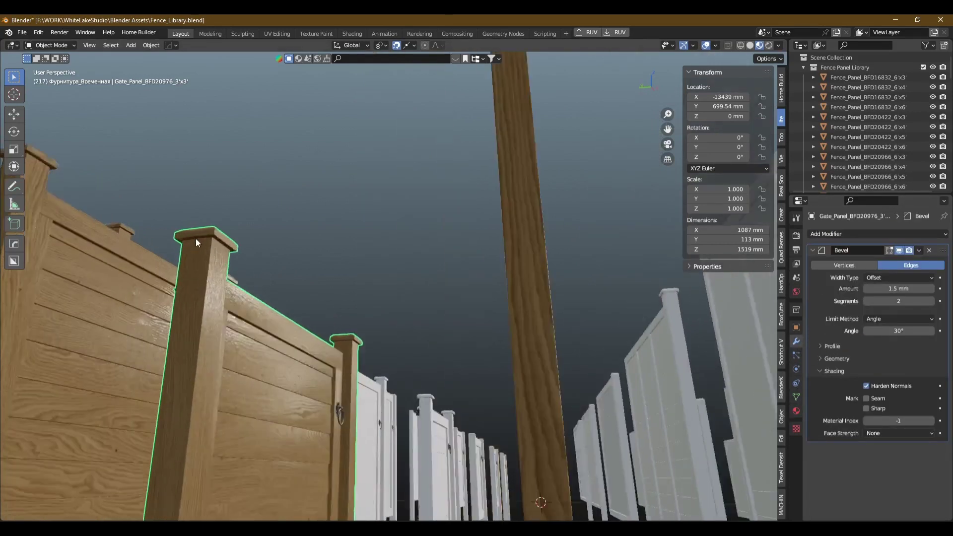
{"action": "scroll", "coordinate": [210, 239], "scroll_direction": "up", "scroll_amount": 2}
{"action": "scroll", "coordinate": [242, 232], "scroll_direction": "up", "scroll_amount": 2}
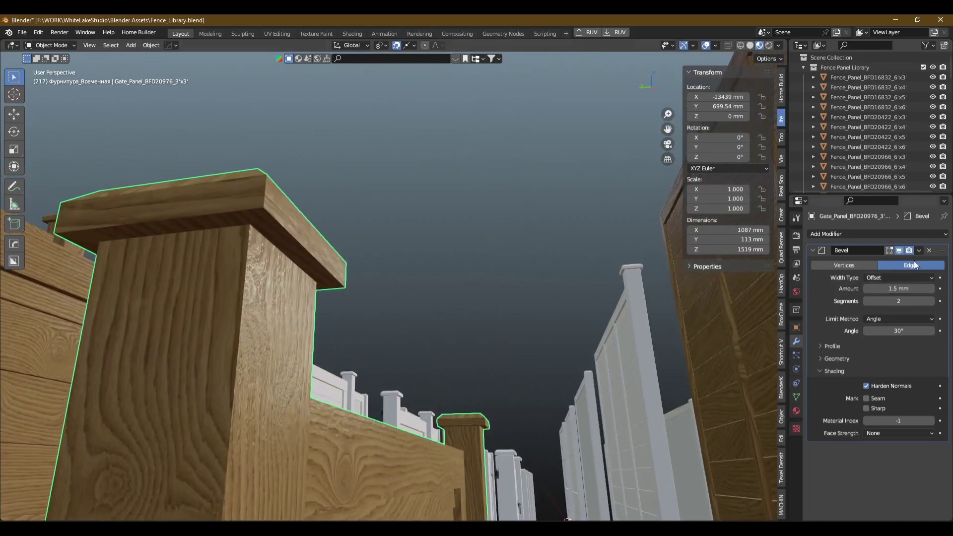
{"action": "mouse_move", "coordinate": [364, 257]}
{"action": "middle_mouse_down"}
{"action": "mouse_move", "coordinate": [339, 288]}
{"action": "mouse_move", "coordinate": [397, 303]}
{"action": "mouse_move", "coordinate": [380, 310]}
{"action": "mouse_move", "coordinate": [335, 286]}
{"action": "middle_mouse_up"}
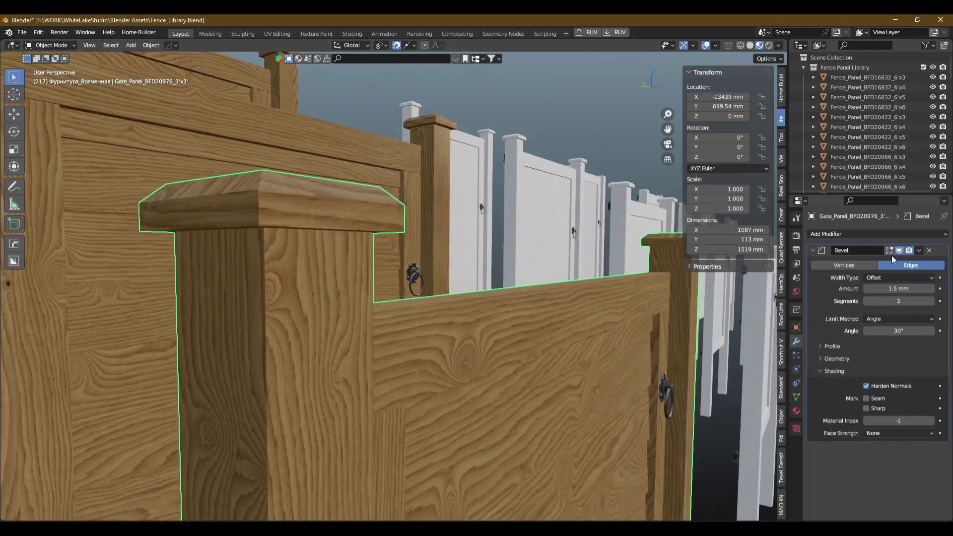
{"action": "middle_click_drag", "start_coordinate": [574, 266], "coordinate": [362, 281]}
Briefly toggle Edit Mode, then delete the gate panel's Bevel modifier.
{"action": "key", "text": "Tab"}
{"action": "key", "text": "Escape"}
{"action": "key", "text": "Tab"}
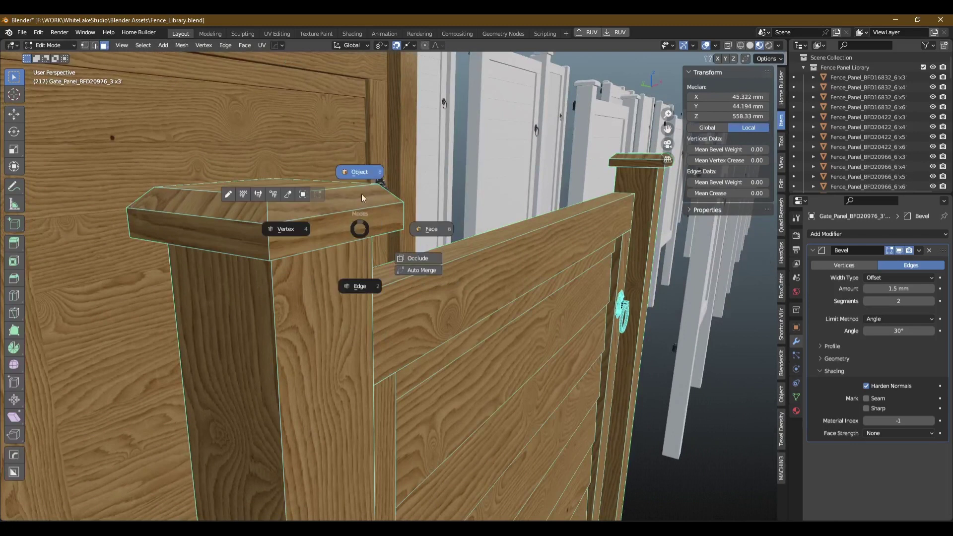
{"action": "key", "text": "Escape"}
{"action": "scroll", "coordinate": [424, 235], "scroll_direction": "down", "scroll_amount": 6}
{"action": "scroll", "coordinate": [424, 235], "scroll_direction": "up", "scroll_amount": 3}
{"action": "scroll", "coordinate": [407, 228], "scroll_direction": "up", "scroll_amount": 3}
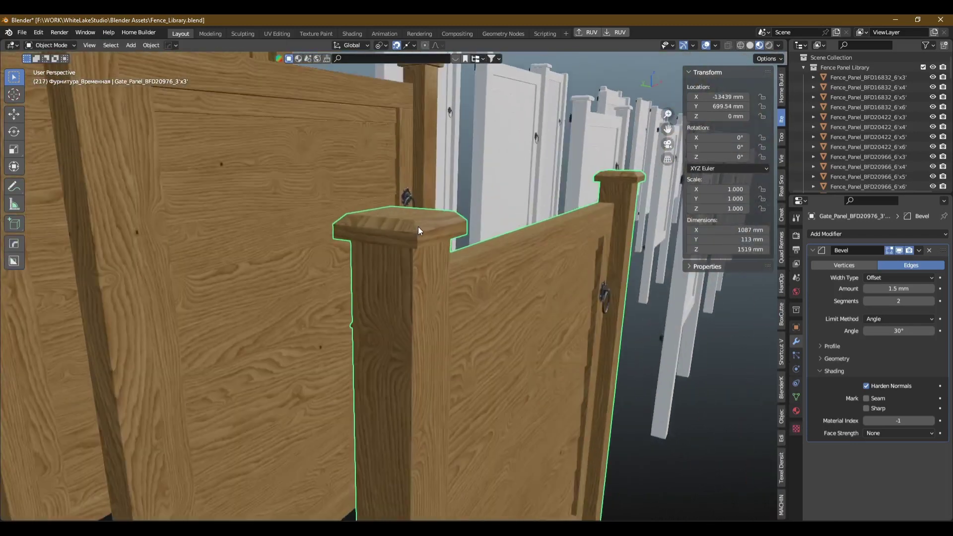
{"action": "scroll", "coordinate": [418, 226], "scroll_direction": "up", "scroll_amount": 2}
{"action": "left_click", "coordinate": [929, 251]}
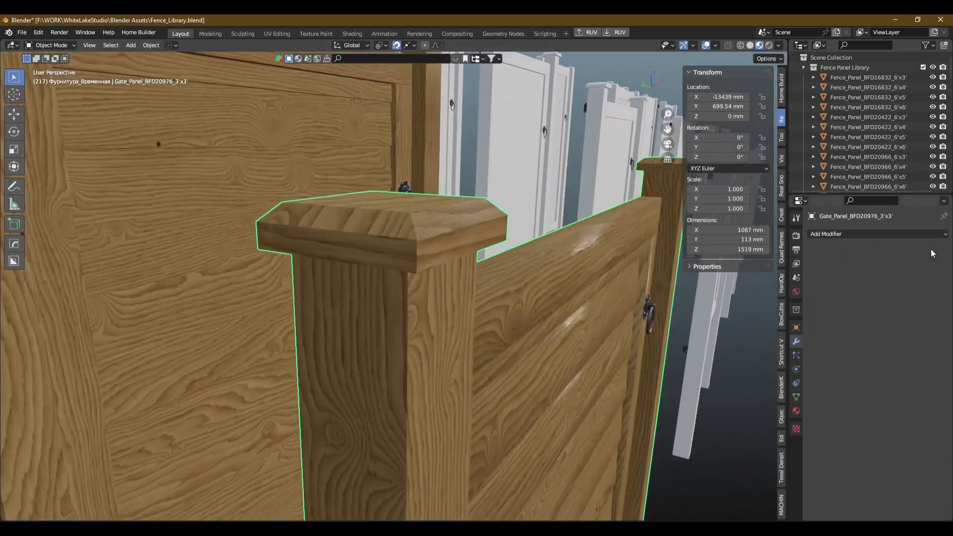
{"action": "mouse_move", "coordinate": [597, 280]}
{"action": "middle_mouse_down"}
{"action": "mouse_move", "coordinate": [469, 264]}
{"action": "mouse_move", "coordinate": [489, 307]}
{"action": "middle_mouse_up"}
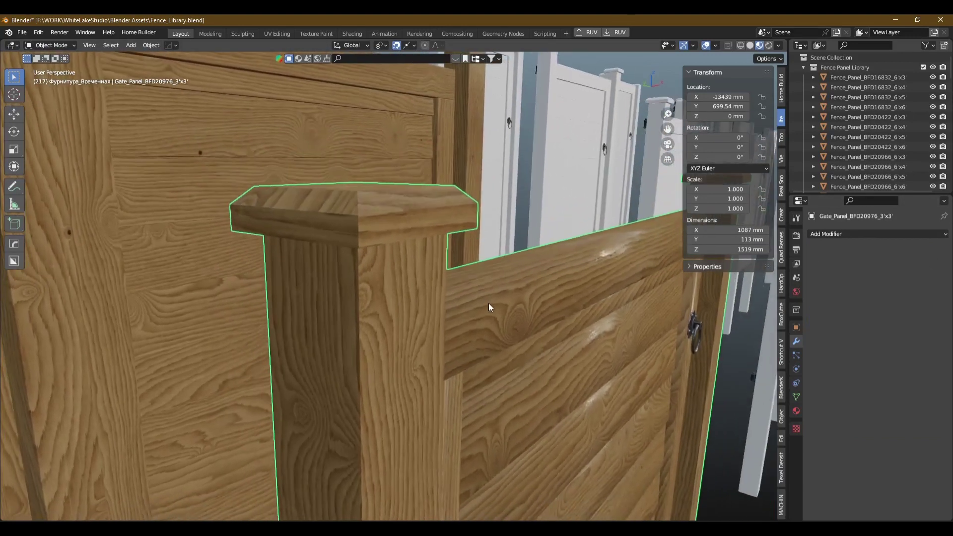
Add a Bevel modifier with 2 segments and enable Harden Normals under its Shading settings.
{"action": "left_click", "coordinate": [888, 233]}
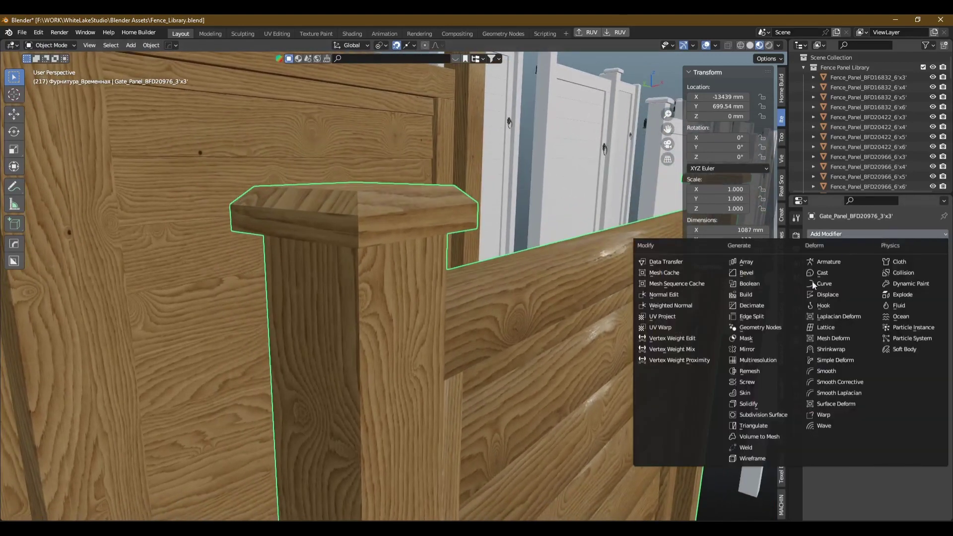
{"action": "left_click", "coordinate": [766, 276]}
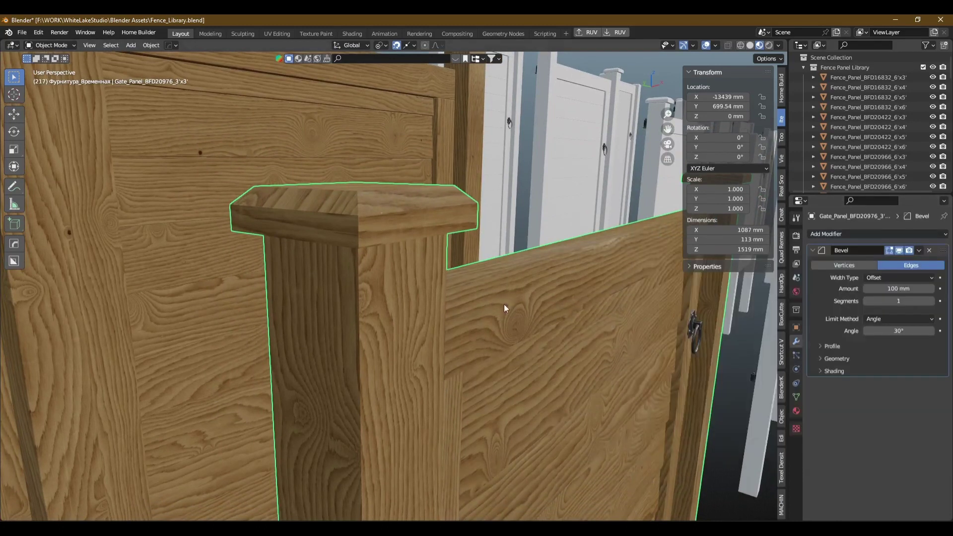
{"action": "left_click_drag", "start_coordinate": [902, 300], "coordinate": [904, 296]}
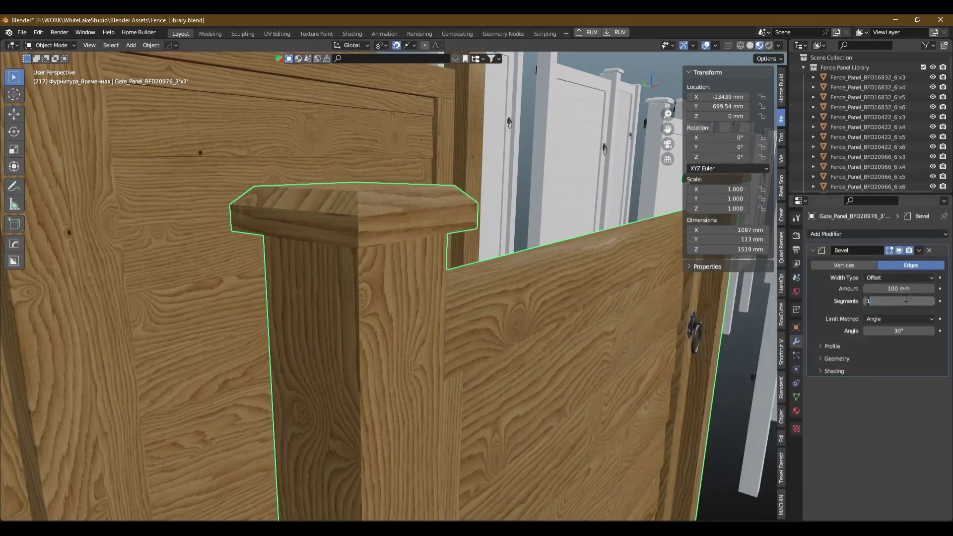
{"action": "type", "text": "2"}
{"action": "key", "text": "Return"}
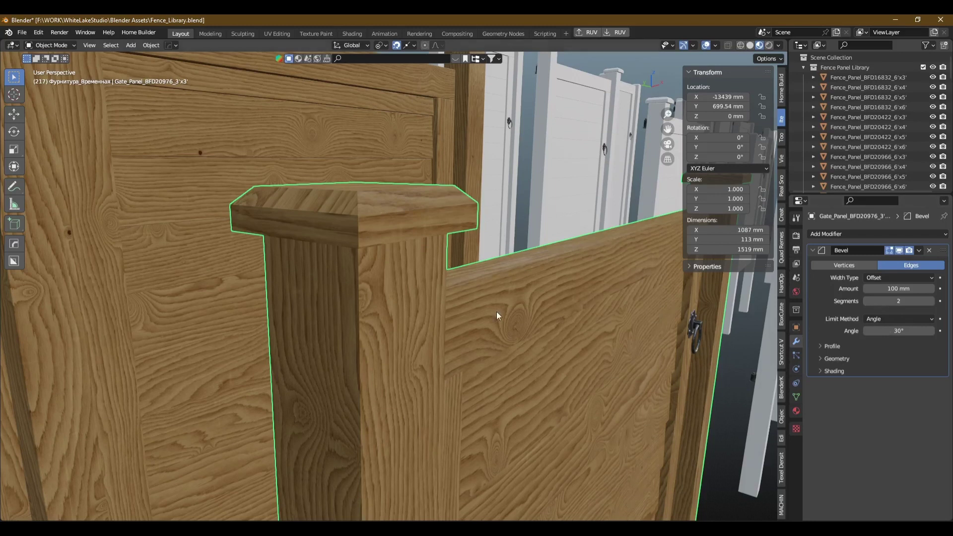
{"action": "mouse_move", "coordinate": [496, 311]}
{"action": "middle_mouse_down"}
{"action": "mouse_move", "coordinate": [438, 265]}
{"action": "mouse_move", "coordinate": [475, 287]}
{"action": "mouse_move", "coordinate": [483, 307]}
{"action": "middle_mouse_up"}
{"action": "left_click", "coordinate": [834, 347]}
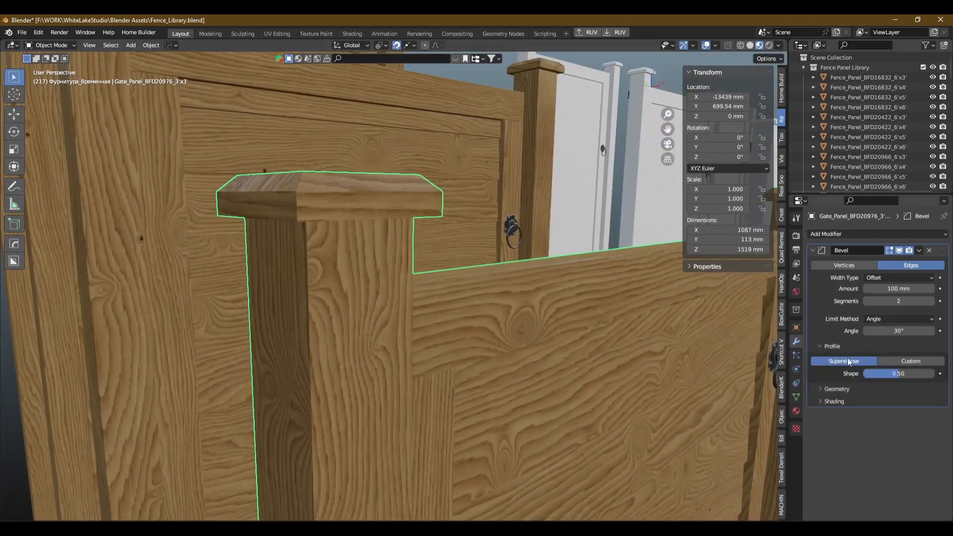
{"action": "left_click", "coordinate": [836, 389]}
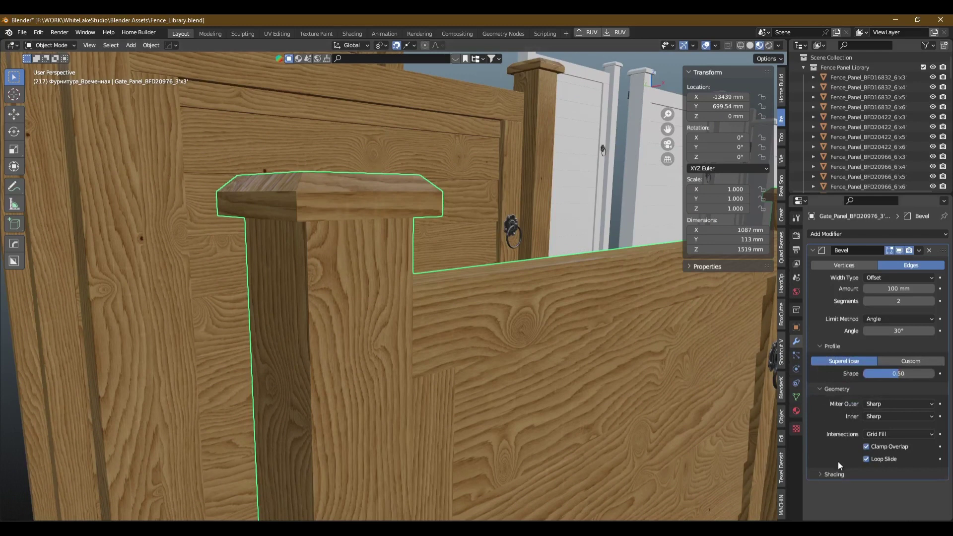
{"action": "left_click", "coordinate": [834, 474]}
{"action": "left_click", "coordinate": [867, 489]}
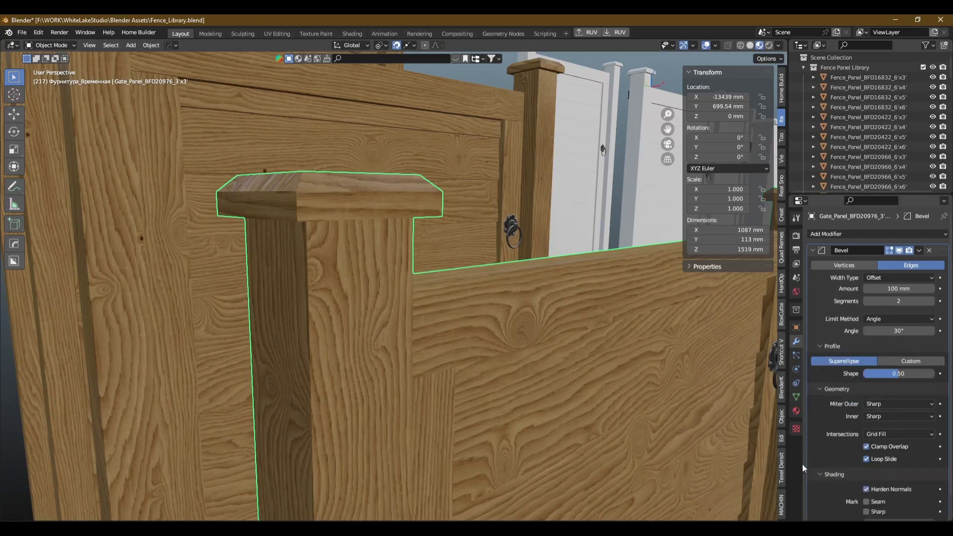
{"action": "scroll", "coordinate": [457, 267], "scroll_direction": "up", "scroll_amount": 5}
{"action": "scroll", "coordinate": [494, 320], "scroll_direction": "down", "scroll_amount": 5}
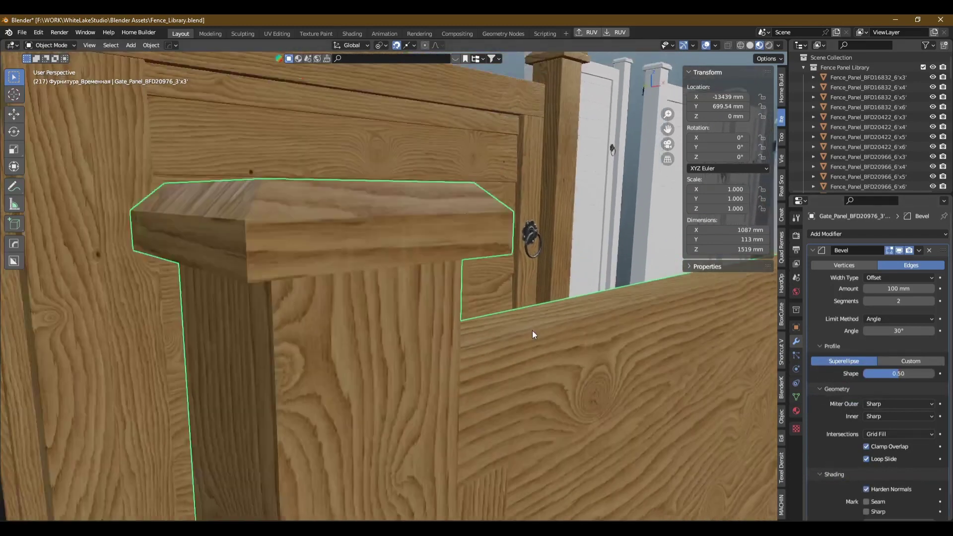
{"action": "mouse_move", "coordinate": [532, 329]}
{"action": "middle_mouse_down"}
{"action": "mouse_move", "coordinate": [449, 290]}
{"action": "mouse_move", "coordinate": [509, 279]}
{"action": "mouse_move", "coordinate": [492, 272]}
{"action": "mouse_move", "coordinate": [463, 288]}
{"action": "middle_mouse_up"}
Inspect the gate's 1.5 mm bevelled edges in Edit Mode, then return to Object Mode.
{"action": "key", "text": "ctrl+Tab"}
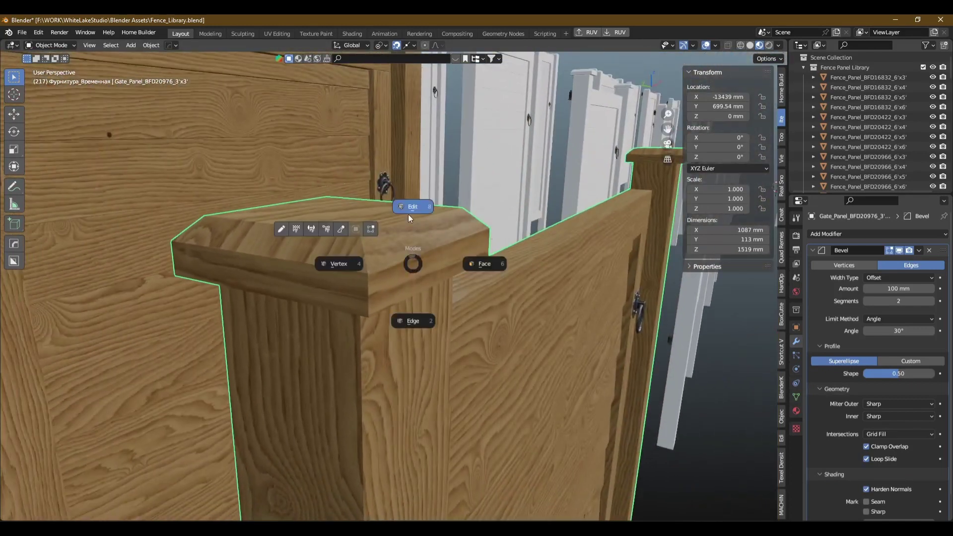
{"action": "left_click", "coordinate": [408, 214]}
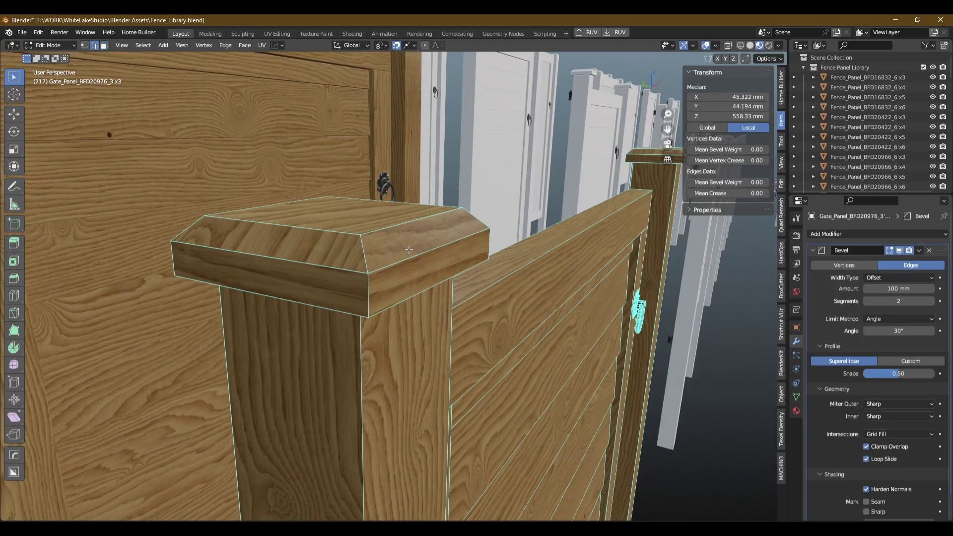
{"action": "middle_click_drag", "start_coordinate": [408, 249], "coordinate": [511, 222]}
{"action": "key", "text": "alt+a"}
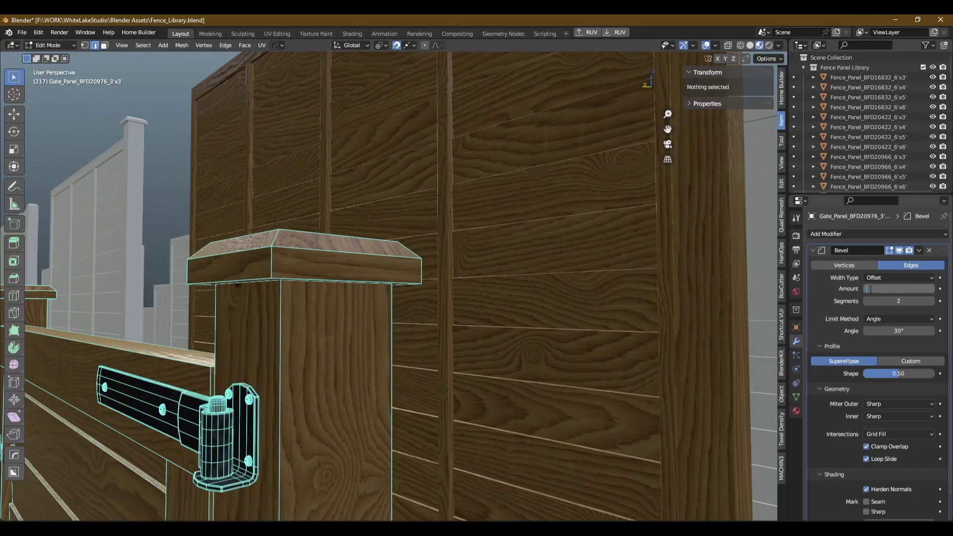
{"action": "type", "text": "1.5"}
{"action": "mouse_move", "coordinate": [645, 298]}
{"action": "middle_mouse_down"}
{"action": "mouse_move", "coordinate": [532, 283]}
{"action": "mouse_move", "coordinate": [377, 311]}
{"action": "middle_mouse_up"}
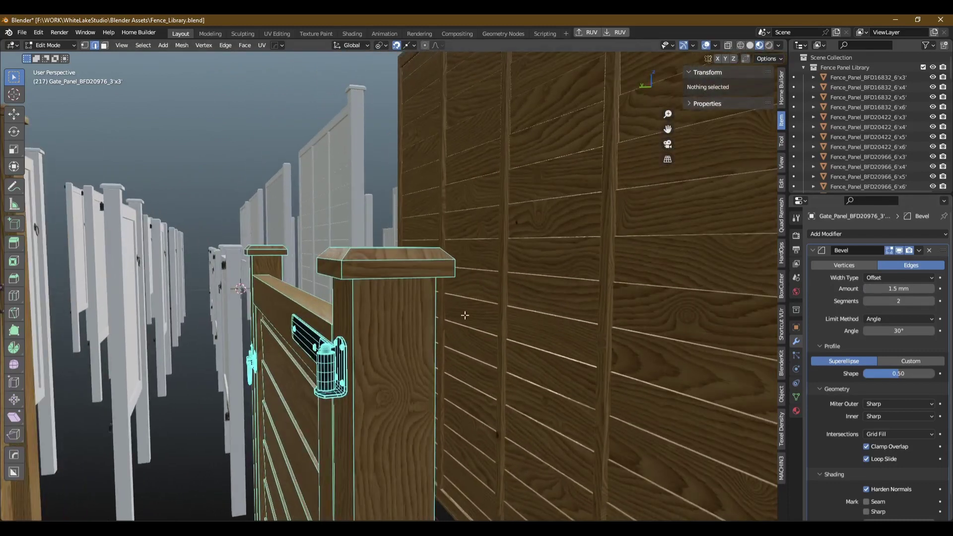
{"action": "key", "text": "ctrl+Tab"}
{"action": "left_click", "coordinate": [389, 236]}
{"action": "scroll", "coordinate": [368, 263], "scroll_direction": "up", "scroll_amount": 3}
{"action": "scroll", "coordinate": [398, 261], "scroll_direction": "up", "scroll_amount": 2}
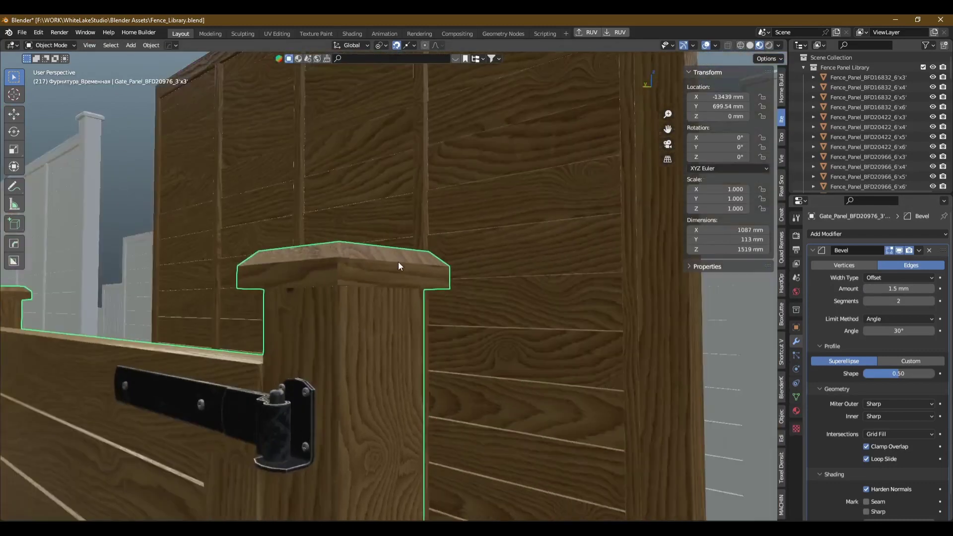
{"action": "mouse_move", "coordinate": [398, 261]}
{"action": "middle_mouse_down"}
{"action": "mouse_move", "coordinate": [395, 273]}
{"action": "mouse_move", "coordinate": [476, 268]}
{"action": "mouse_move", "coordinate": [477, 305]}
{"action": "mouse_move", "coordinate": [398, 290]}
{"action": "mouse_move", "coordinate": [300, 236]}
{"action": "mouse_move", "coordinate": [285, 246]}
{"action": "mouse_move", "coordinate": [310, 244]}
{"action": "mouse_move", "coordinate": [425, 330]}
{"action": "mouse_move", "coordinate": [325, 158]}
{"action": "mouse_move", "coordinate": [431, 352]}
{"action": "middle_mouse_up"}
Orbit and zoom around the fence posts to inspect the wooden post caps.
{"action": "scroll", "coordinate": [397, 285], "scroll_direction": "down", "scroll_amount": 3}
{"action": "scroll", "coordinate": [403, 291], "scroll_direction": "down", "scroll_amount": 3}
{"action": "scroll", "coordinate": [397, 287], "scroll_direction": "down", "scroll_amount": 2}
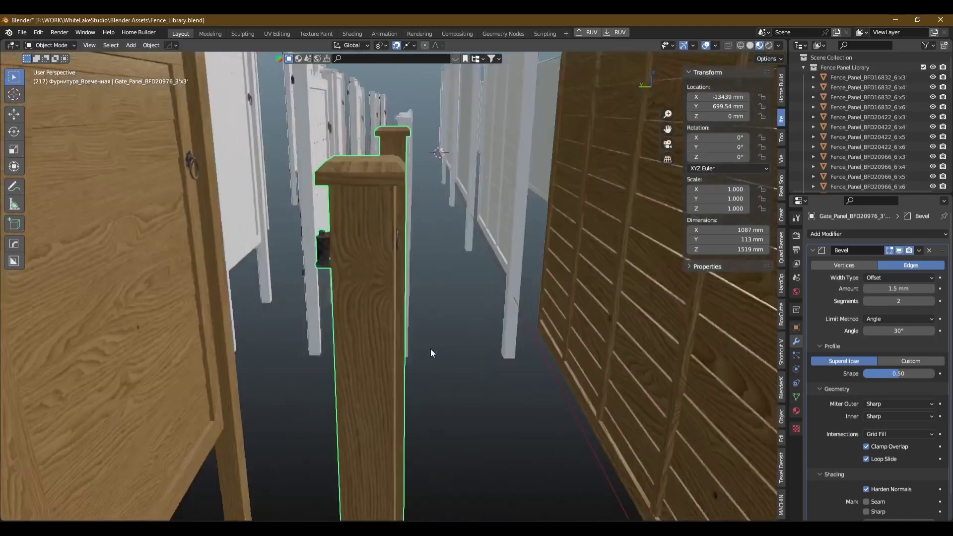
{"action": "scroll", "coordinate": [430, 352], "scroll_direction": "down", "scroll_amount": 5}
{"action": "scroll", "coordinate": [219, 207], "scroll_direction": "up", "scroll_amount": 3}
{"action": "scroll", "coordinate": [224, 218], "scroll_direction": "up", "scroll_amount": 2}
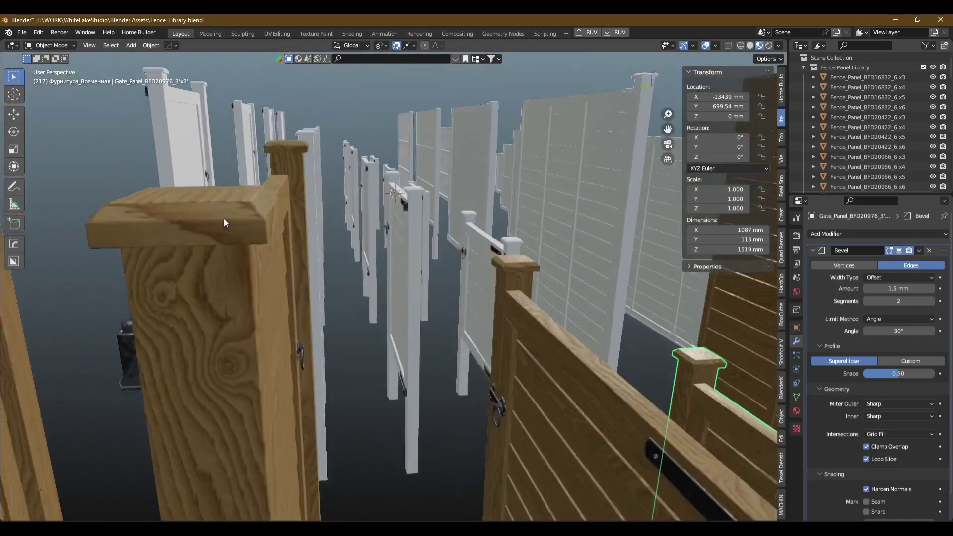
{"action": "scroll", "coordinate": [225, 219], "scroll_direction": "up", "scroll_amount": 2}
{"action": "mouse_move", "coordinate": [225, 216]}
{"action": "middle_mouse_down"}
{"action": "mouse_move", "coordinate": [242, 225]}
{"action": "mouse_move", "coordinate": [261, 205]}
{"action": "mouse_move", "coordinate": [192, 226]}
{"action": "middle_mouse_up"}
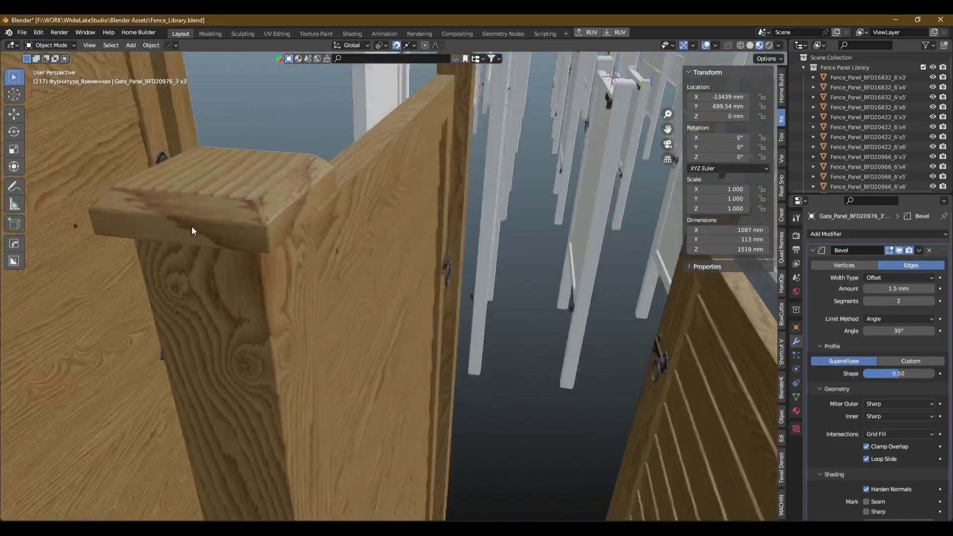
{"action": "scroll", "coordinate": [192, 225], "scroll_direction": "down", "scroll_amount": 4}
{"action": "middle_click_drag", "start_coordinate": [211, 173], "coordinate": [353, 287]}
{"action": "scroll", "coordinate": [481, 293], "scroll_direction": "up", "scroll_amount": 4}
{"action": "mouse_move", "coordinate": [481, 293]}
{"action": "middle_mouse_down"}
{"action": "mouse_move", "coordinate": [460, 275]}
{"action": "mouse_move", "coordinate": [493, 266]}
{"action": "mouse_move", "coordinate": [509, 290]}
{"action": "mouse_move", "coordinate": [469, 299]}
{"action": "mouse_move", "coordinate": [465, 330]}
{"action": "mouse_move", "coordinate": [464, 260]}
{"action": "middle_mouse_up"}
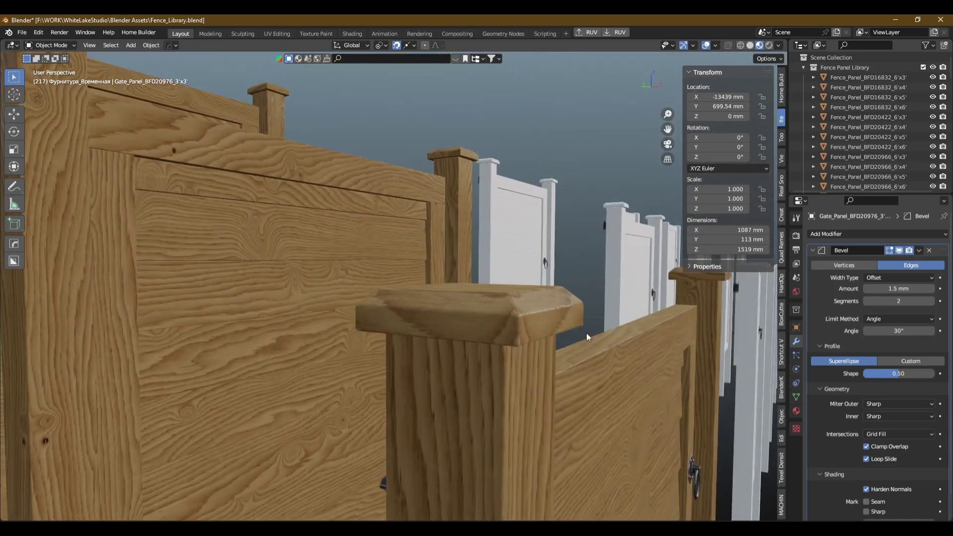
{"action": "scroll", "coordinate": [584, 331], "scroll_direction": "down", "scroll_amount": 2}
{"action": "scroll", "coordinate": [496, 308], "scroll_direction": "down", "scroll_amount": 4}
{"action": "scroll", "coordinate": [417, 295], "scroll_direction": "down", "scroll_amount": 2}
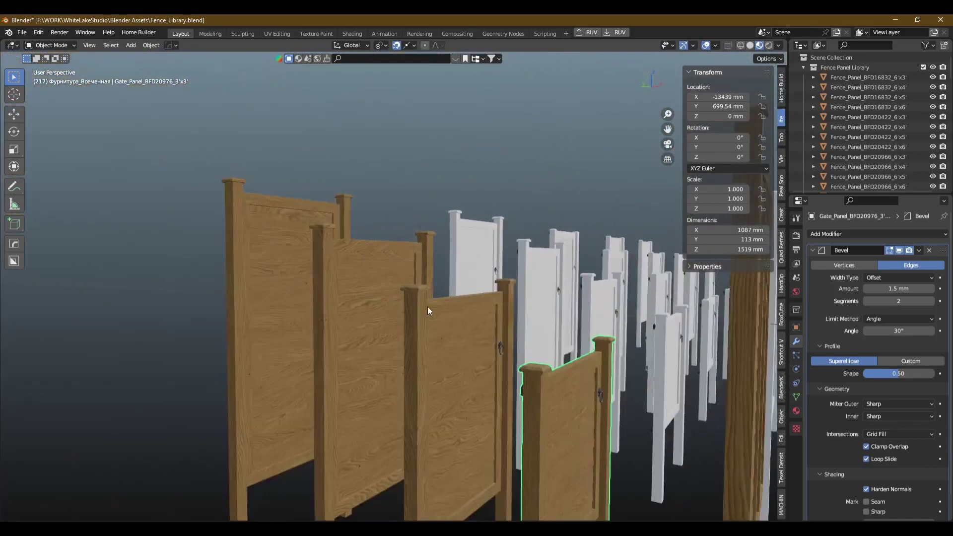
{"action": "scroll", "coordinate": [428, 306], "scroll_direction": "up", "scroll_amount": 2}
{"action": "scroll", "coordinate": [499, 298], "scroll_direction": "up", "scroll_amount": 2}
{"action": "scroll", "coordinate": [497, 316], "scroll_direction": "up", "scroll_amount": 1}
{"action": "scroll", "coordinate": [444, 307], "scroll_direction": "up", "scroll_amount": 2}
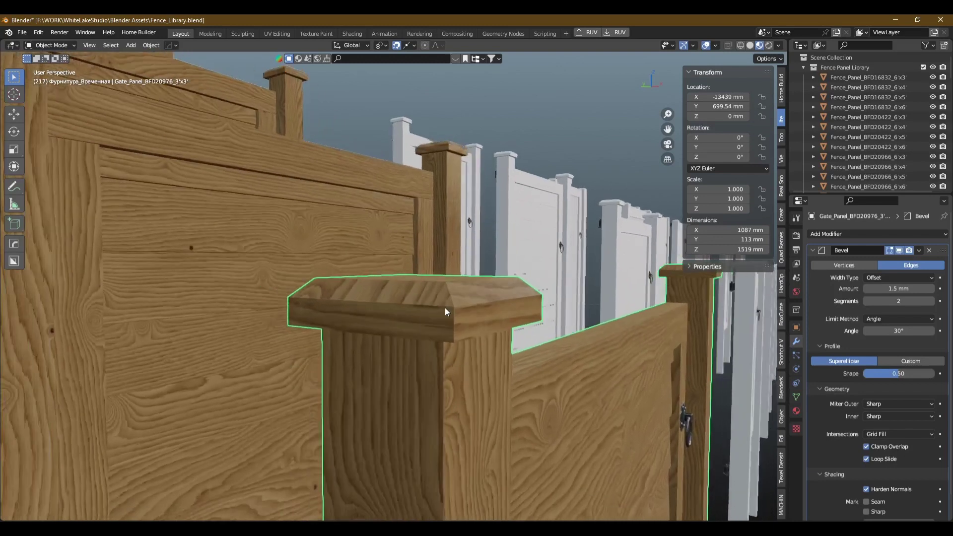
{"action": "scroll", "coordinate": [445, 308], "scroll_direction": "down", "scroll_amount": 2}
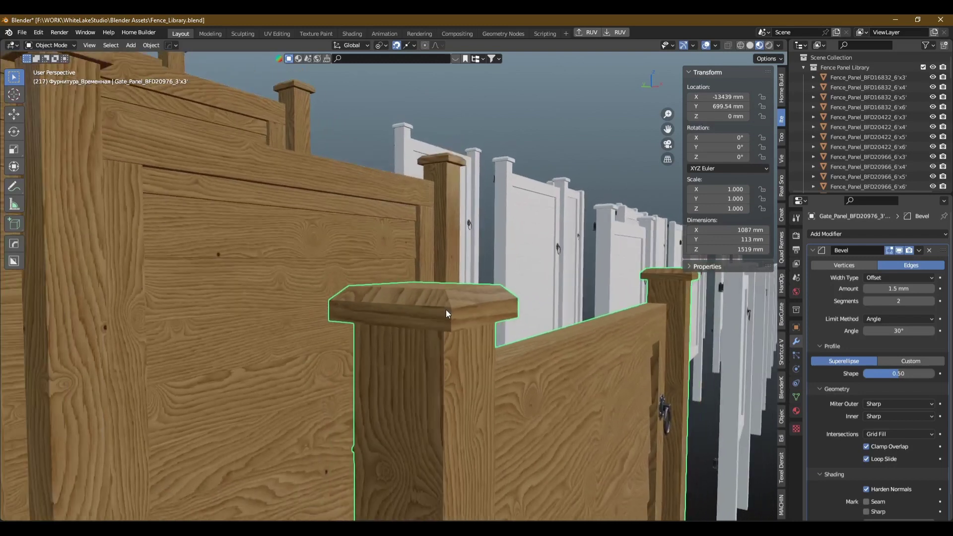
Review the Bevel's limit method choices and toggle its viewport display off and back on.
{"action": "left_click", "coordinate": [928, 320]}
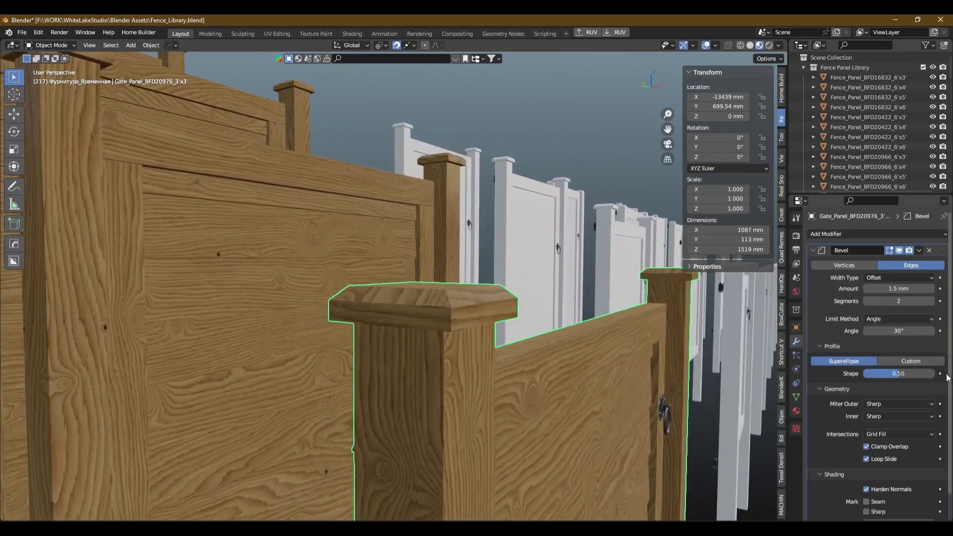
{"action": "scroll", "coordinate": [944, 384], "scroll_direction": "down", "scroll_amount": 1}
{"action": "scroll", "coordinate": [944, 384], "scroll_direction": "up", "scroll_amount": 1}
{"action": "left_click", "coordinate": [900, 249]}
{"action": "left_click", "coordinate": [900, 248]}
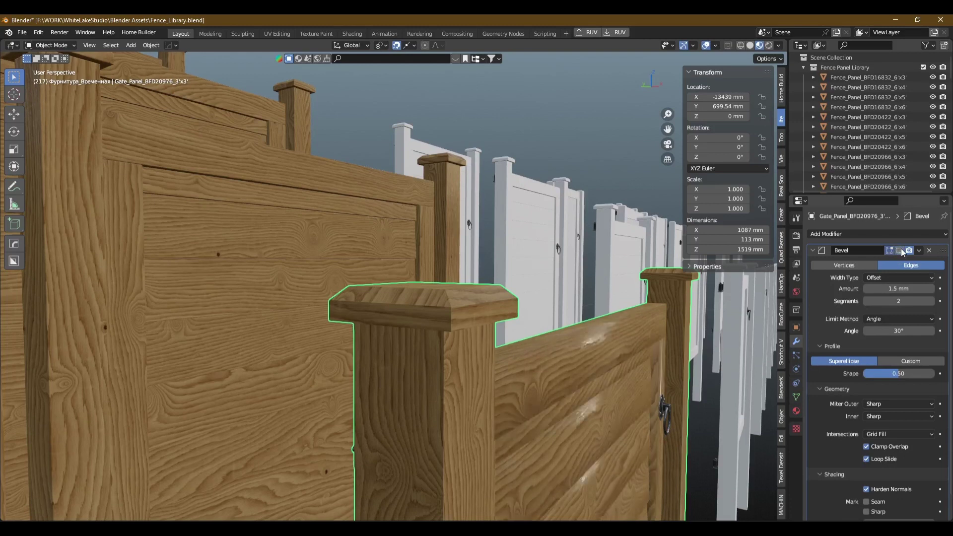
{"action": "left_click", "coordinate": [901, 248]}
{"action": "scroll", "coordinate": [486, 302], "scroll_direction": "up", "scroll_amount": 1}
{"action": "scroll", "coordinate": [484, 299], "scroll_direction": "up", "scroll_amount": 1}
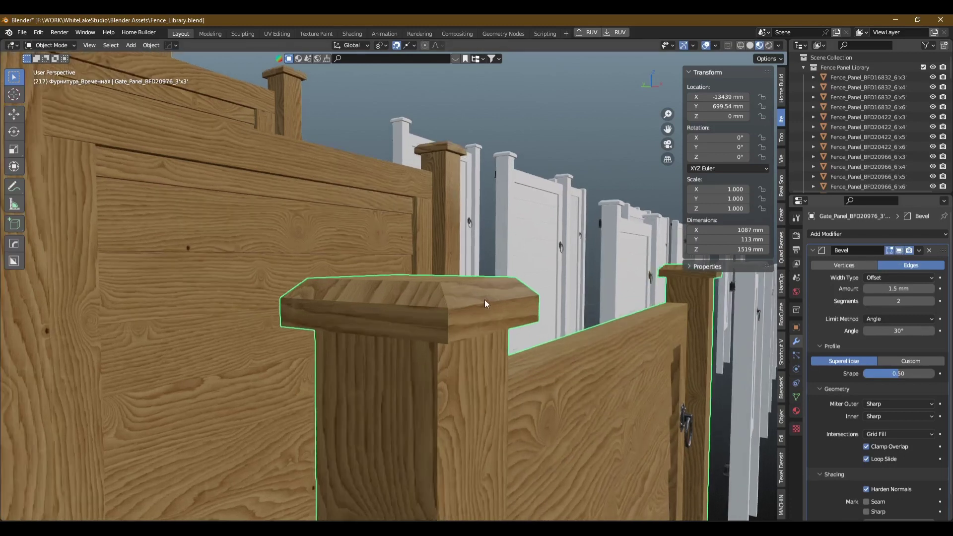
Put the gate panel in Edit Mode and select one post cap face plus its linked mesh.
{"action": "key", "text": "Tab"}
{"action": "left_click", "coordinate": [484, 248]}
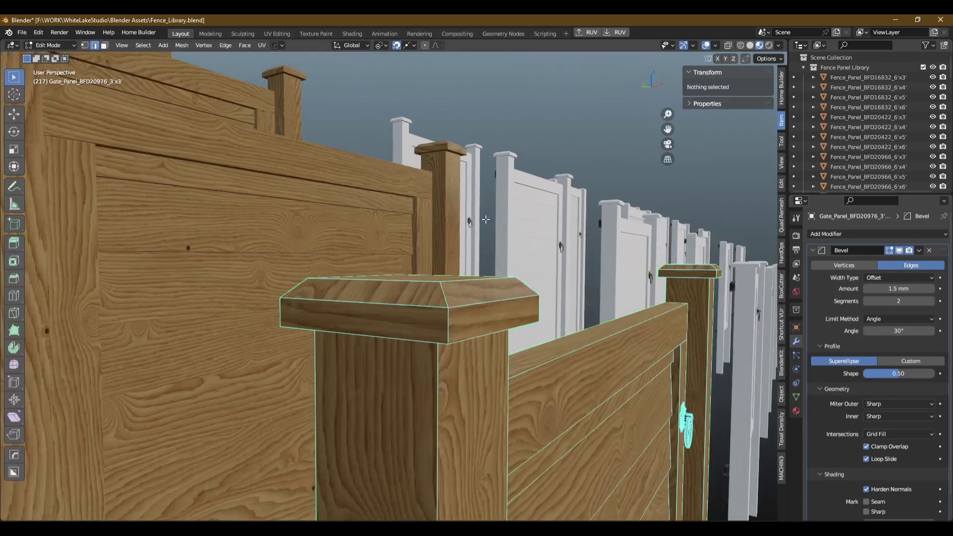
{"action": "left_click", "coordinate": [451, 293]}
{"action": "key", "text": "l"}
{"action": "scroll", "coordinate": [460, 302], "scroll_direction": "up", "scroll_amount": 1}
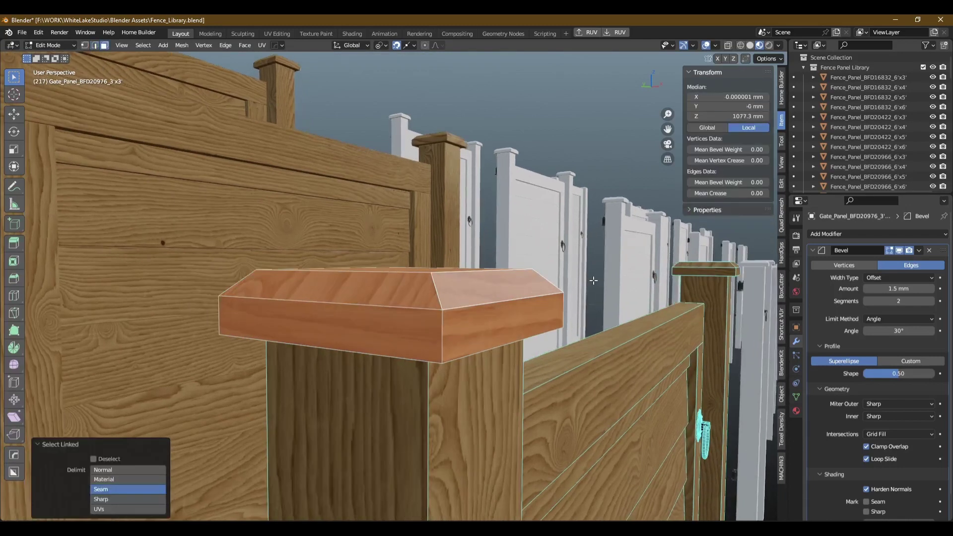
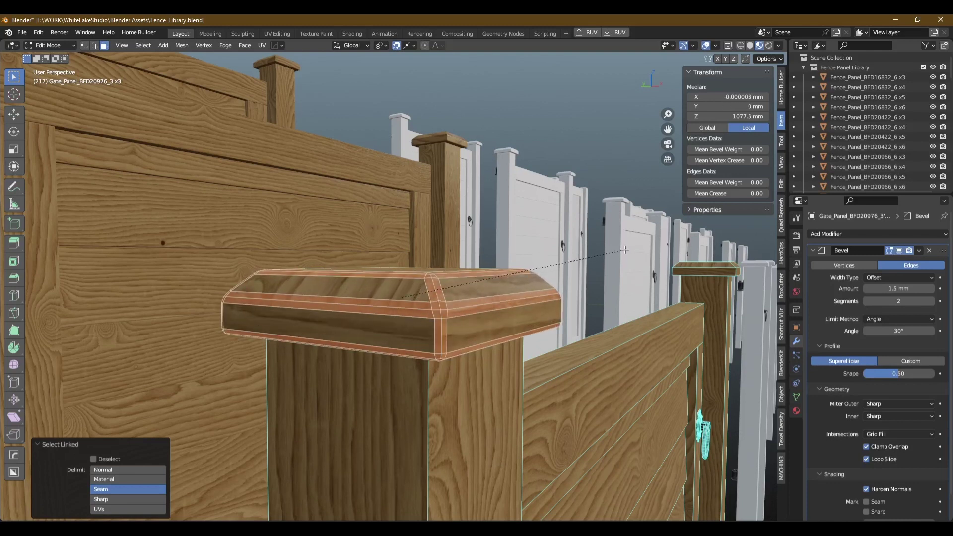
Confirm the 1.5 mm, 2-segment bevel on the post cap edges and clear the edge selection.
{"action": "left_click", "coordinate": [624, 250]}
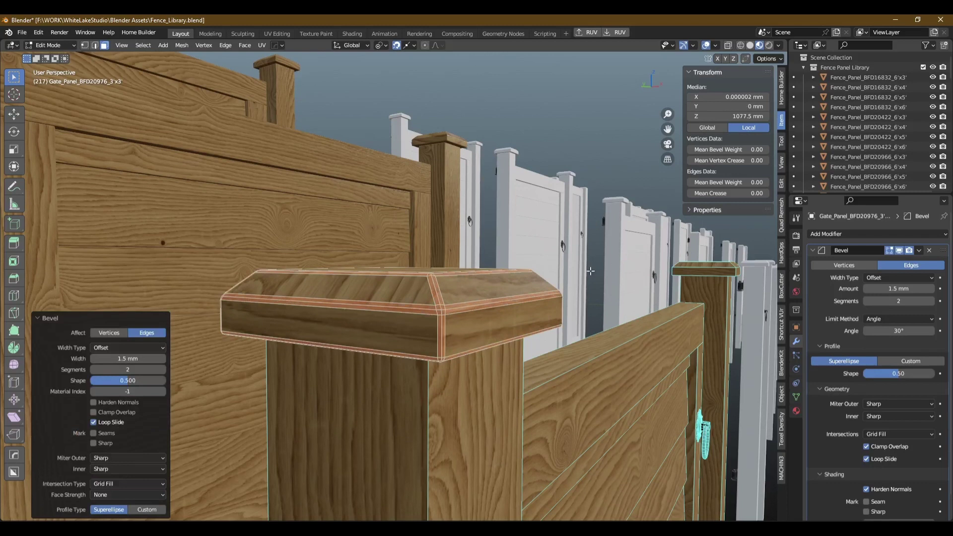
{"action": "key", "text": "alt+a"}
{"action": "scroll", "coordinate": [491, 313], "scroll_direction": "up", "scroll_amount": 2}
Return to Object Mode and apply Shade Smooth to the gate object.
{"action": "key", "text": "Tab"}
{"action": "left_click", "coordinate": [492, 268]}
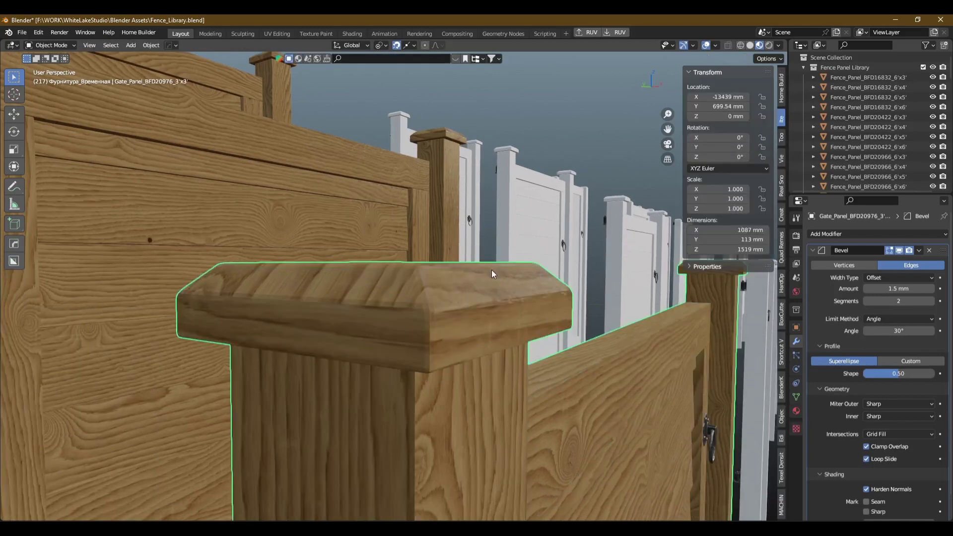
{"action": "right_click", "coordinate": [488, 277]}
{"action": "left_click", "coordinate": [484, 279]}
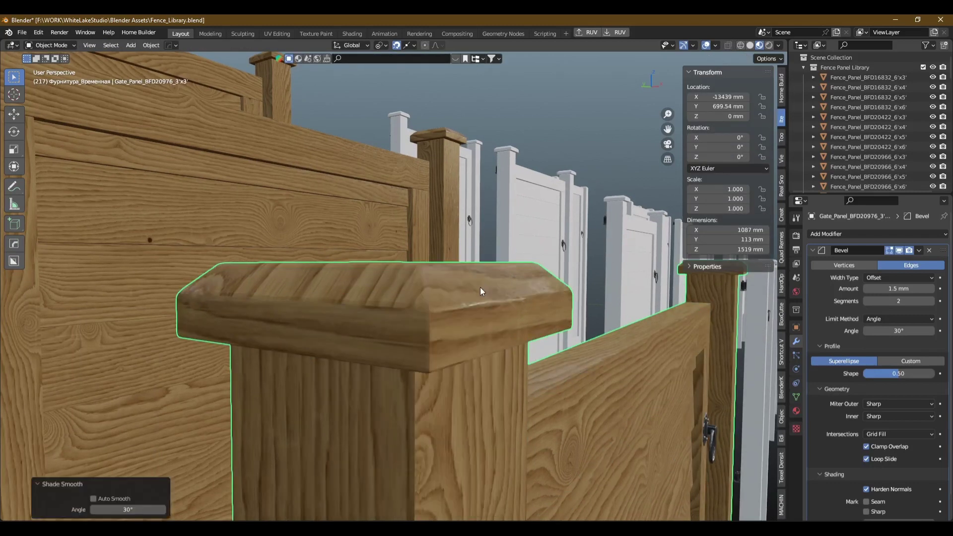
Orbit around the post cap and fence to inspect the smooth-shaded gate.
{"action": "mouse_move", "coordinate": [480, 287]}
{"action": "middle_mouse_down"}
{"action": "mouse_move", "coordinate": [513, 285]}
{"action": "mouse_move", "coordinate": [513, 294]}
{"action": "middle_mouse_up"}
{"action": "scroll", "coordinate": [469, 335], "scroll_direction": "up", "scroll_amount": 3}
{"action": "middle_click_drag", "start_coordinate": [469, 336], "coordinate": [477, 298]}
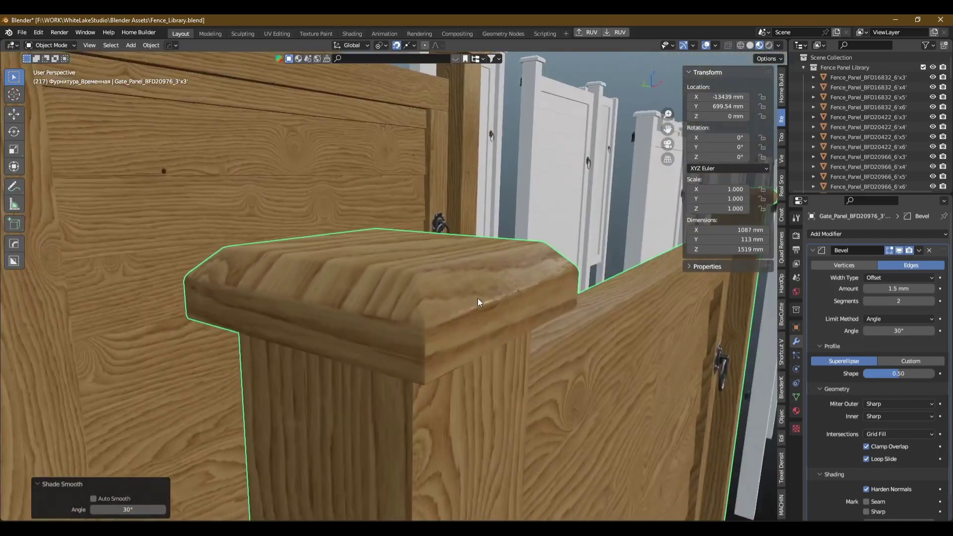
{"action": "scroll", "coordinate": [477, 298], "scroll_direction": "down", "scroll_amount": 3}
{"action": "middle_click_drag", "start_coordinate": [447, 335], "coordinate": [451, 309]}
{"action": "scroll", "coordinate": [459, 313], "scroll_direction": "up", "scroll_amount": 1}
{"action": "key", "text": "Tab"}
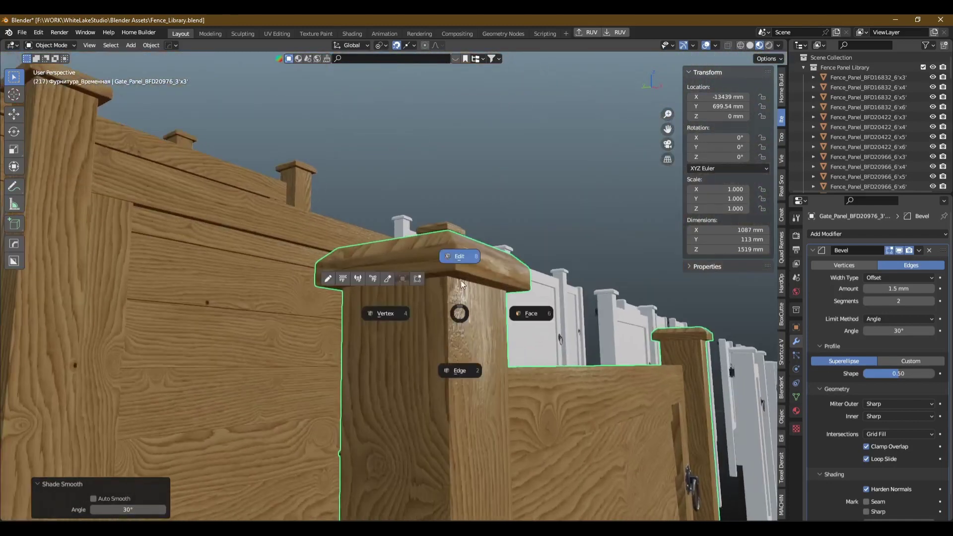
Isolate the gate in Edit Mode local view and delete its Bevel modifier.
{"action": "left_click", "coordinate": [462, 268]}
{"action": "key", "text": "KP_Divide"}
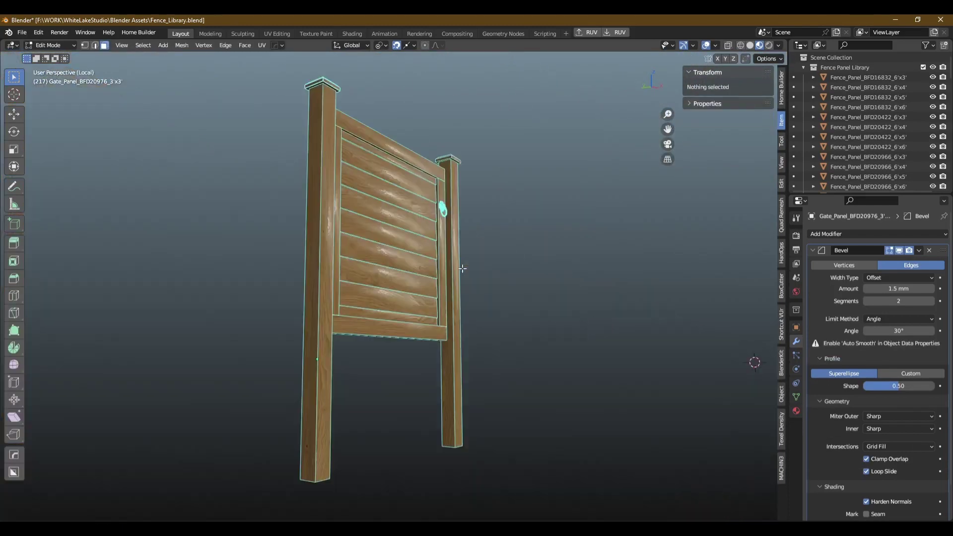
{"action": "left_click", "coordinate": [929, 251]}
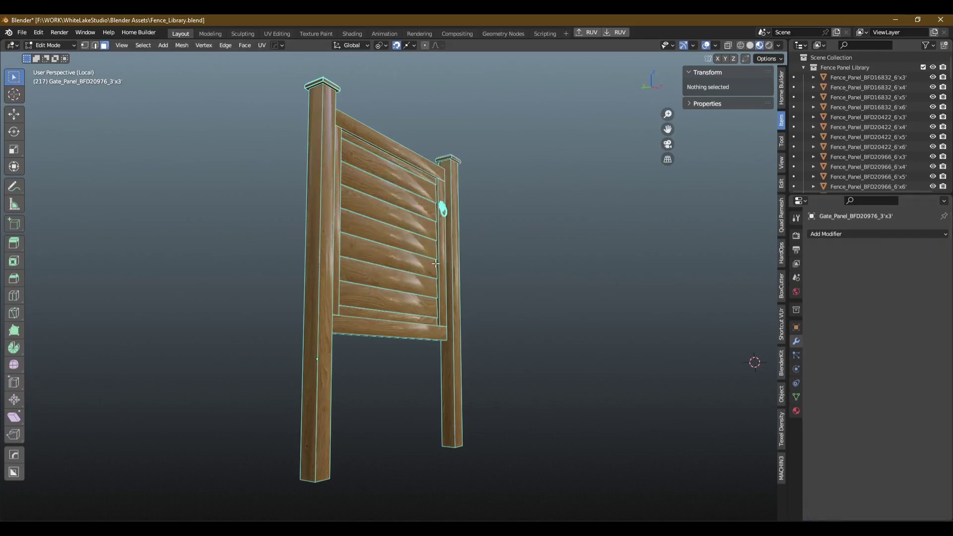
{"action": "scroll", "coordinate": [340, 149], "scroll_direction": "up", "scroll_amount": 3}
{"action": "scroll", "coordinate": [339, 174], "scroll_direction": "up", "scroll_amount": 2}
{"action": "scroll", "coordinate": [340, 171], "scroll_direction": "down", "scroll_amount": 4}
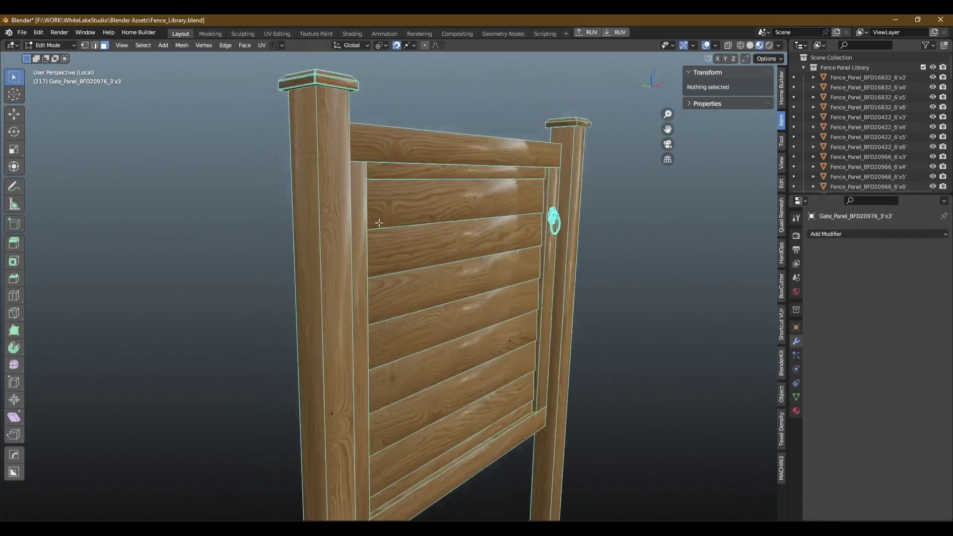
Select the linked posts, caps, top rail and frame parts, excluding the gate boards.
{"action": "middle_click_drag", "start_coordinate": [340, 172], "coordinate": [389, 220]}
{"action": "scroll", "coordinate": [390, 221], "scroll_direction": "up", "scroll_amount": 3}
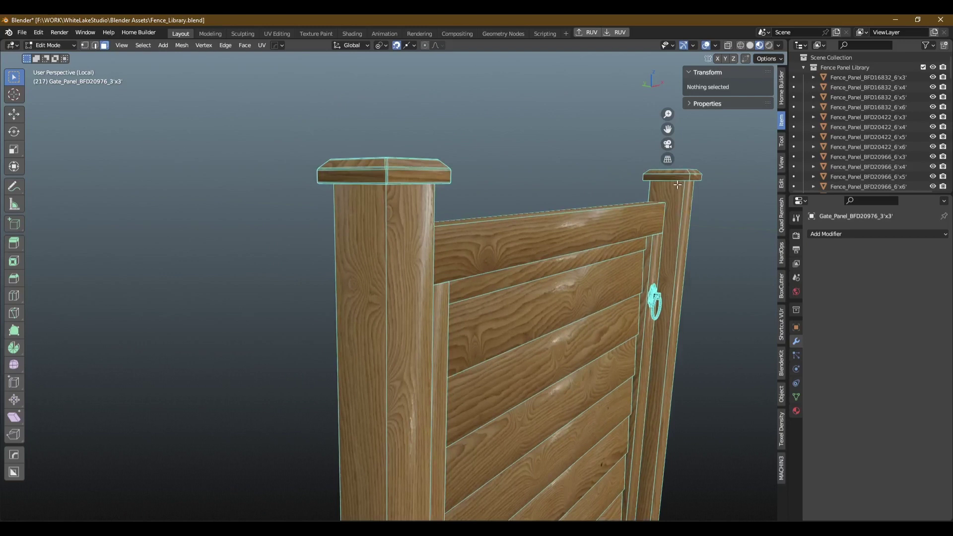
{"action": "key", "text": "l"}
{"action": "key", "text": "l"}
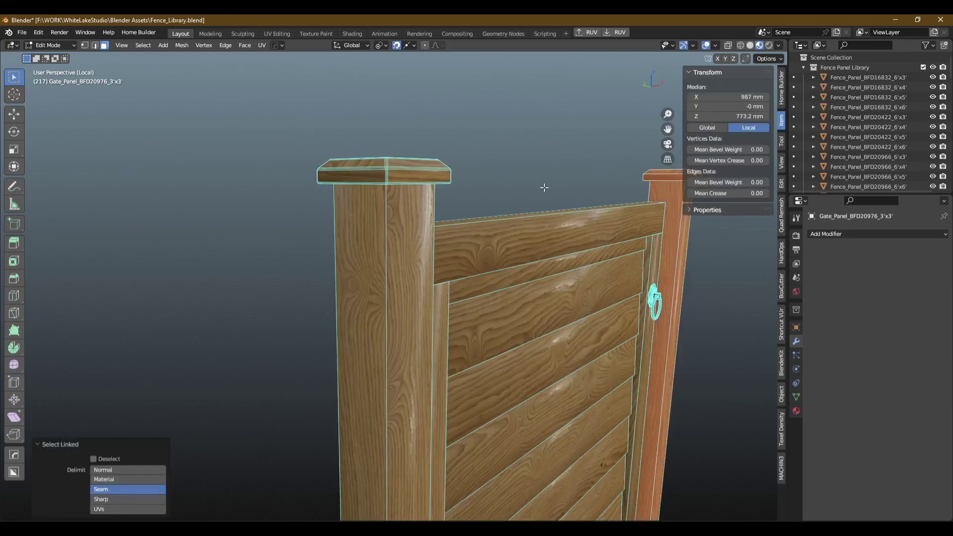
{"action": "middle_click_drag", "start_coordinate": [545, 187], "coordinate": [559, 211]}
{"action": "key", "text": "l"}
{"action": "key", "text": "l"}
{"action": "key", "text": "l"}
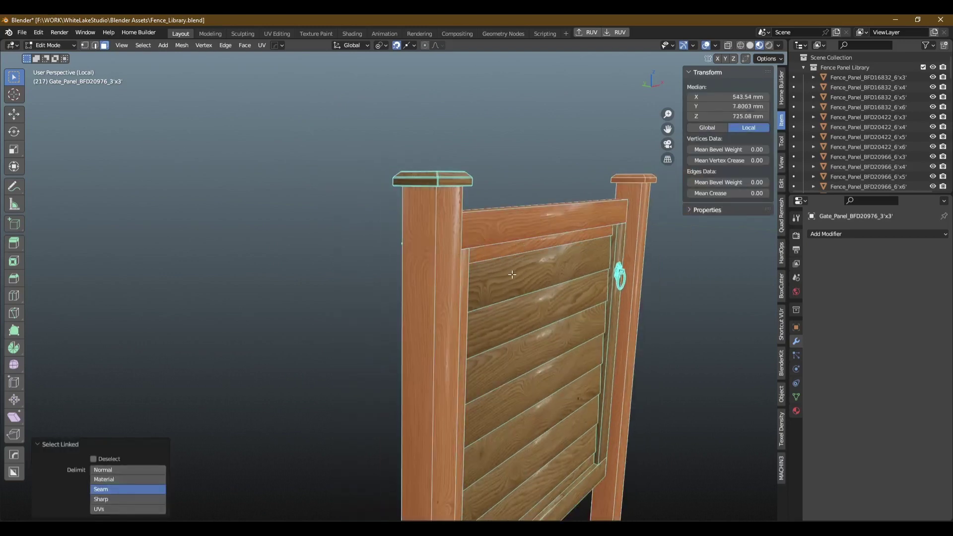
{"action": "key", "text": "l"}
{"action": "key", "text": "l"}
{"action": "middle_click_drag", "start_coordinate": [501, 317], "coordinate": [496, 345]}
{"action": "scroll", "coordinate": [496, 345], "scroll_direction": "up", "scroll_amount": 1}
{"action": "key", "text": "l"}
{"action": "key", "text": "l"}
{"action": "key", "text": "l"}
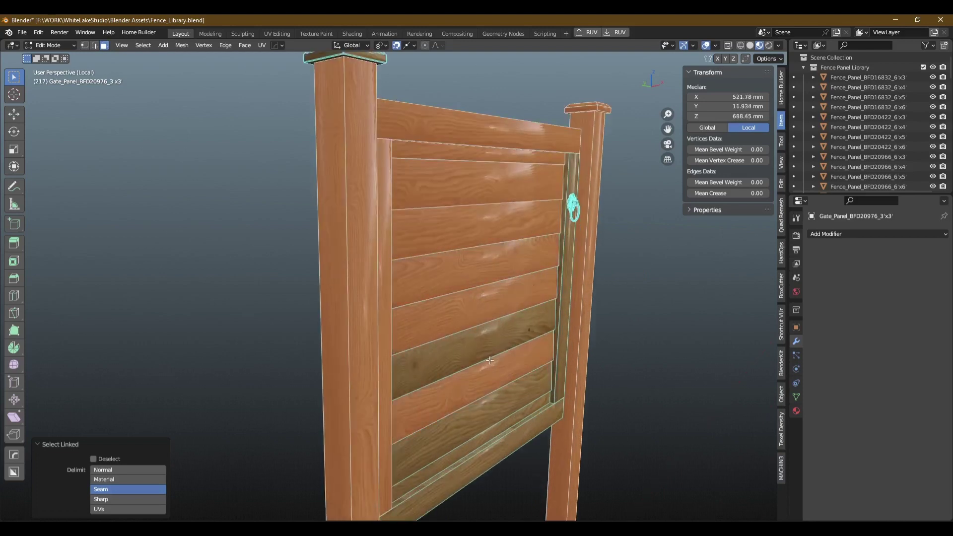
{"action": "key", "text": "shift+l"}
{"action": "key", "text": "shift+l"}
{"action": "key", "text": "shift+l"}
{"action": "key", "text": "shift+l"}
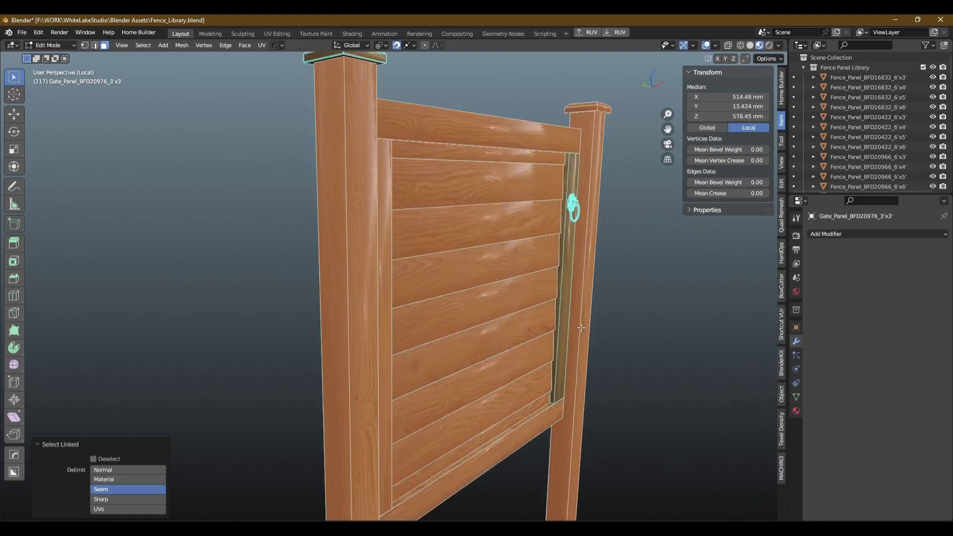
{"action": "key", "text": "shift+l"}
Bevel the selected parts at 1.5 mm with 2 segments, then return to Object Mode.
{"action": "scroll", "coordinate": [523, 230], "scroll_direction": "down", "scroll_amount": 3}
{"action": "mouse_move", "coordinate": [523, 230]}
{"action": "middle_mouse_down"}
{"action": "mouse_move", "coordinate": [602, 329]}
{"action": "mouse_move", "coordinate": [316, 259]}
{"action": "mouse_move", "coordinate": [437, 252]}
{"action": "mouse_move", "coordinate": [475, 261]}
{"action": "middle_mouse_up"}
{"action": "scroll", "coordinate": [602, 330], "scroll_direction": "up", "scroll_amount": 3}
{"action": "scroll", "coordinate": [437, 252], "scroll_direction": "up", "scroll_amount": 1}
{"action": "scroll", "coordinate": [437, 252], "scroll_direction": "up", "scroll_amount": 2}
{"action": "scroll", "coordinate": [437, 252], "scroll_direction": "up", "scroll_amount": 3}
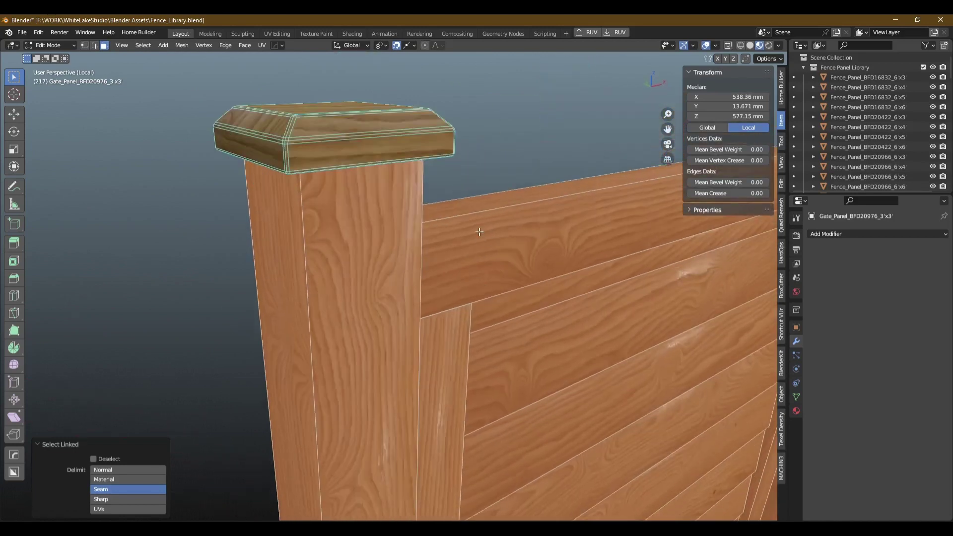
{"action": "left_click", "coordinate": [506, 149]}
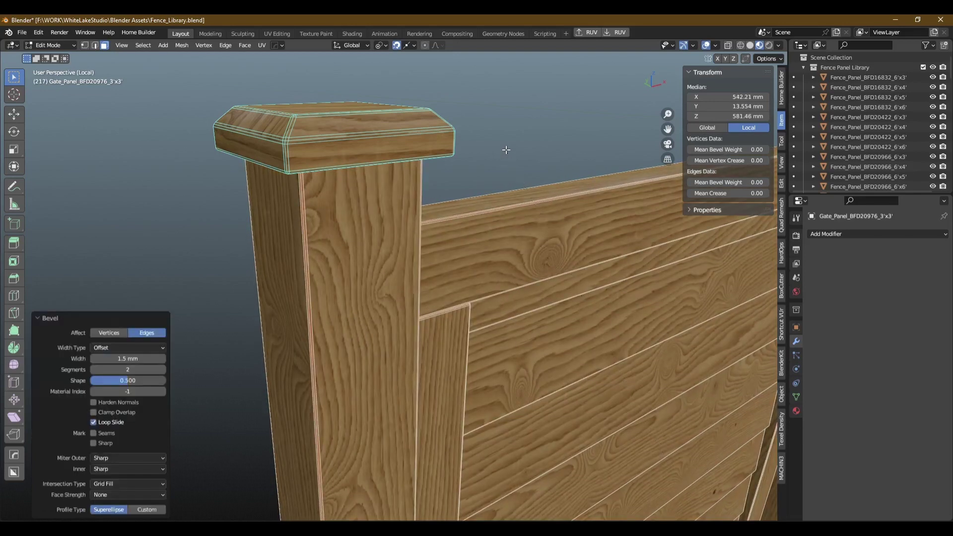
{"action": "scroll", "coordinate": [506, 150], "scroll_direction": "down", "scroll_amount": 3}
{"action": "scroll", "coordinate": [472, 189], "scroll_direction": "up", "scroll_amount": 3}
{"action": "key", "text": "Tab"}
{"action": "left_click", "coordinate": [476, 156]}
{"action": "mouse_move", "coordinate": [475, 155]}
{"action": "middle_mouse_down"}
{"action": "mouse_move", "coordinate": [456, 178]}
{"action": "mouse_move", "coordinate": [428, 147]}
{"action": "mouse_move", "coordinate": [367, 138]}
{"action": "mouse_move", "coordinate": [355, 125]}
{"action": "mouse_move", "coordinate": [448, 138]}
{"action": "mouse_move", "coordinate": [446, 116]}
{"action": "mouse_move", "coordinate": [460, 139]}
{"action": "middle_mouse_up"}
Add a Weighted Normal modifier to the gate.
{"action": "scroll", "coordinate": [476, 152], "scroll_direction": "down", "scroll_amount": 3}
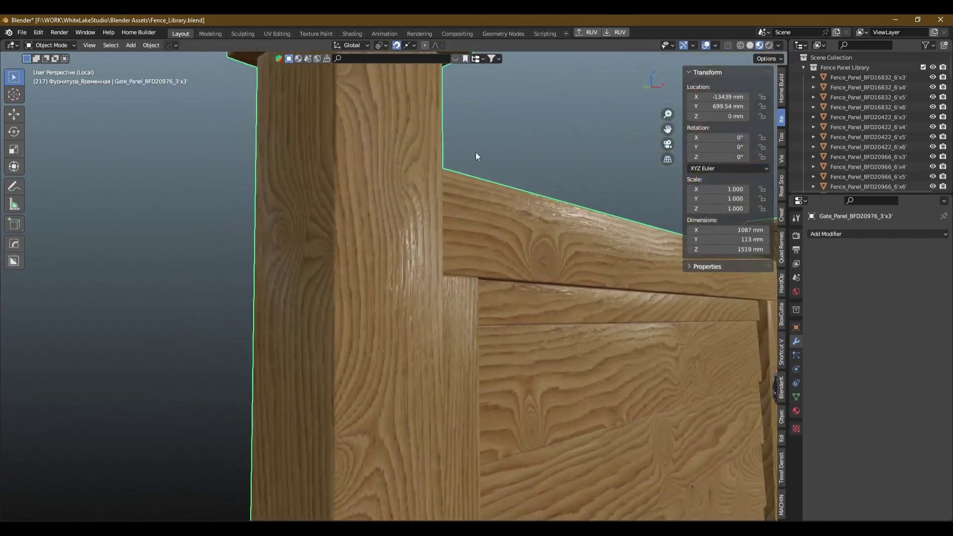
{"action": "scroll", "coordinate": [362, 220], "scroll_direction": "down", "scroll_amount": 1}
{"action": "scroll", "coordinate": [362, 216], "scroll_direction": "down", "scroll_amount": 5}
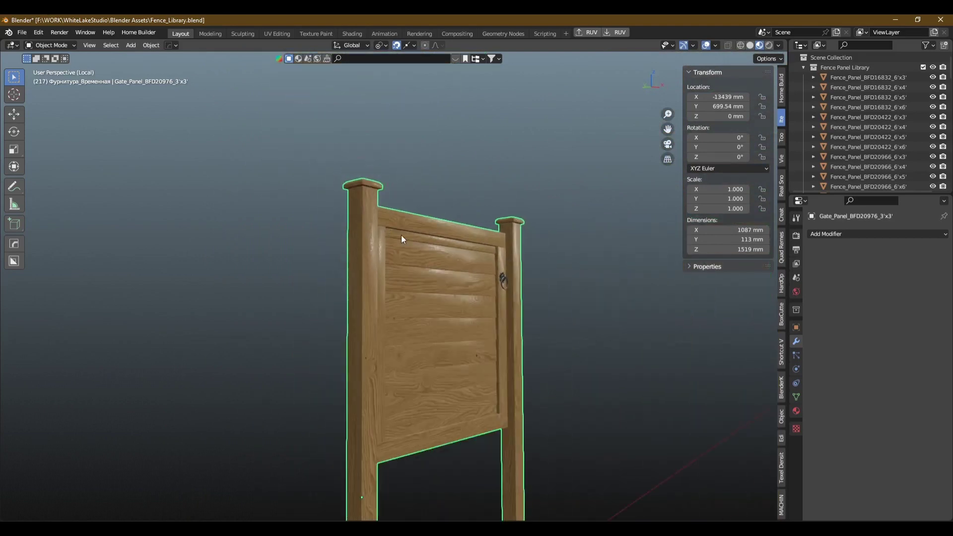
{"action": "scroll", "coordinate": [397, 239], "scroll_direction": "up", "scroll_amount": 5}
{"action": "left_click", "coordinate": [832, 233]}
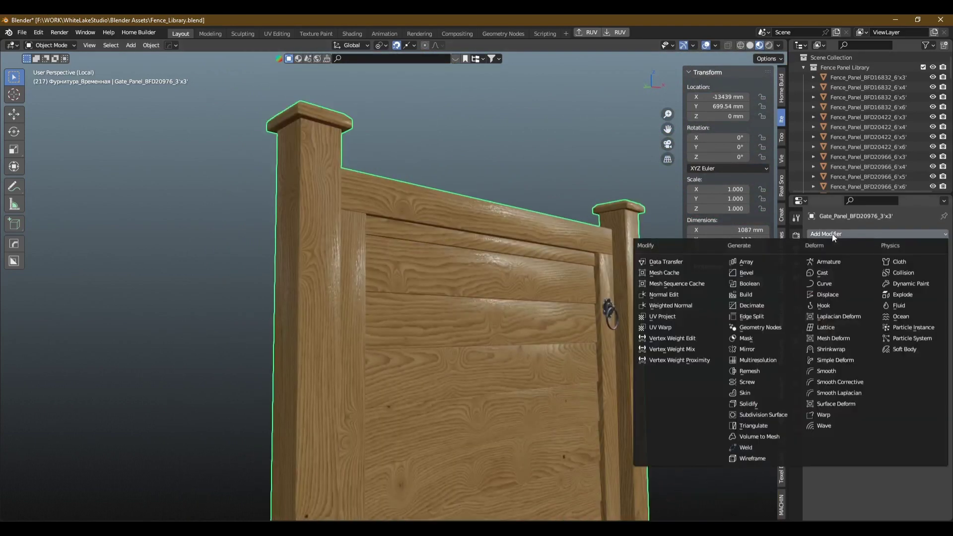
{"action": "left_click", "coordinate": [680, 305]}
Shade the gate Auto Smooth at 30° and apply the Weighted Normal modifier.
{"action": "mouse_move", "coordinate": [497, 288]}
{"action": "middle_mouse_down"}
{"action": "mouse_move", "coordinate": [480, 266]}
{"action": "mouse_move", "coordinate": [510, 288]}
{"action": "middle_mouse_up"}
{"action": "right_click", "coordinate": [491, 286]}
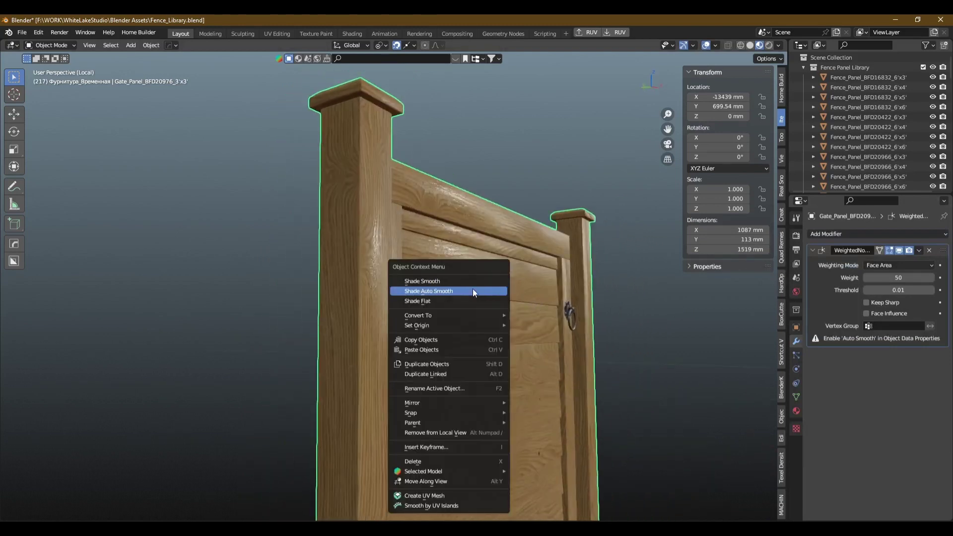
{"action": "left_click", "coordinate": [473, 291]}
{"action": "mouse_move", "coordinate": [473, 290]}
{"action": "middle_mouse_down"}
{"action": "mouse_move", "coordinate": [484, 316]}
{"action": "mouse_move", "coordinate": [450, 309]}
{"action": "middle_mouse_up"}
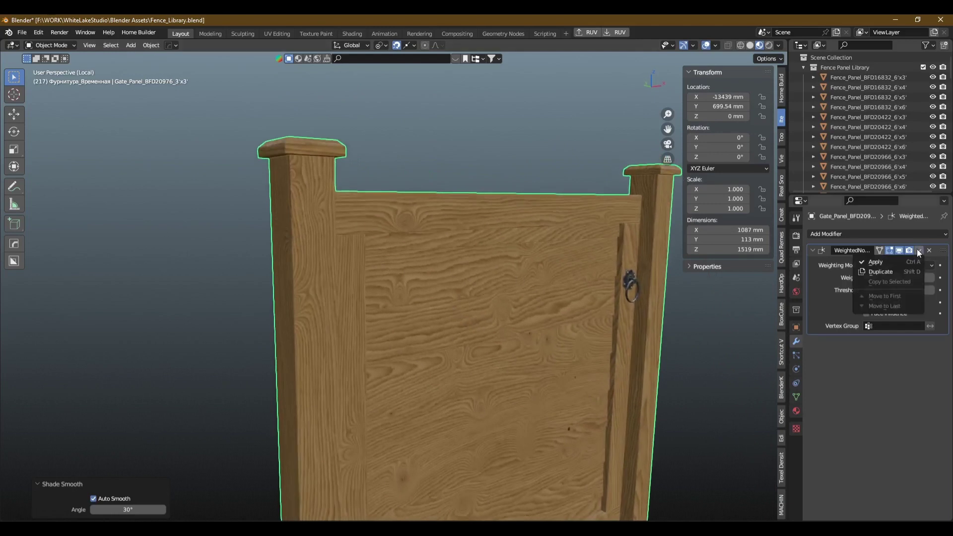
{"action": "left_click", "coordinate": [906, 261]}
{"action": "scroll", "coordinate": [441, 276], "scroll_direction": "down", "scroll_amount": 3}
Exit local view and select the Fence_Panel_BFD16832_6'x6' panel to inspect it.
{"action": "key", "text": "KP_Divide"}
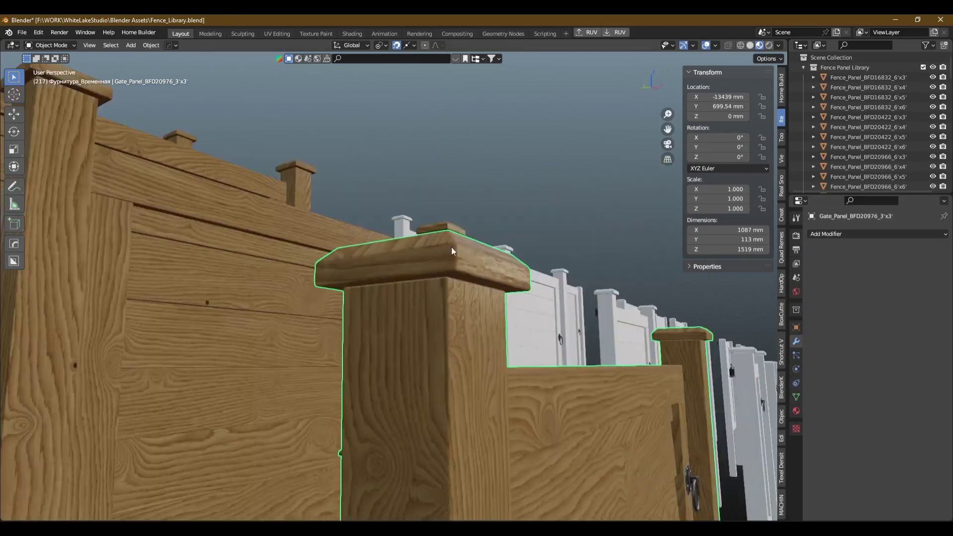
{"action": "mouse_move", "coordinate": [451, 246]}
{"action": "middle_mouse_down"}
{"action": "mouse_move", "coordinate": [378, 226]}
{"action": "mouse_move", "coordinate": [461, 223]}
{"action": "middle_mouse_up"}
{"action": "scroll", "coordinate": [385, 252], "scroll_direction": "down", "scroll_amount": 3}
{"action": "scroll", "coordinate": [401, 201], "scroll_direction": "up", "scroll_amount": 5}
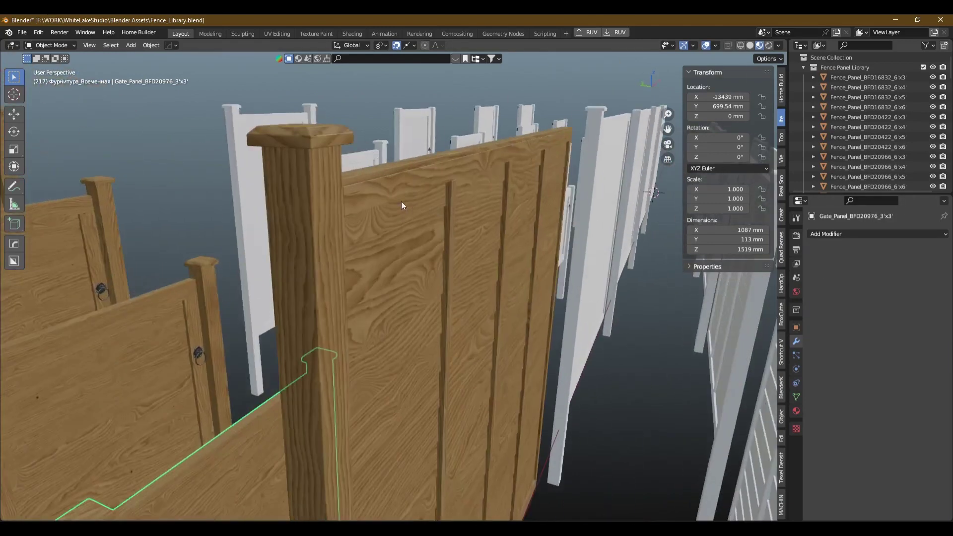
{"action": "left_click", "coordinate": [401, 201]}
{"action": "mouse_move", "coordinate": [320, 150]}
{"action": "middle_mouse_down"}
{"action": "mouse_move", "coordinate": [300, 197]}
{"action": "mouse_move", "coordinate": [296, 157]}
{"action": "mouse_move", "coordinate": [365, 201]}
{"action": "mouse_move", "coordinate": [359, 241]}
{"action": "mouse_move", "coordinate": [371, 240]}
{"action": "middle_mouse_up"}
{"action": "scroll", "coordinate": [372, 240], "scroll_direction": "up", "scroll_amount": 5}
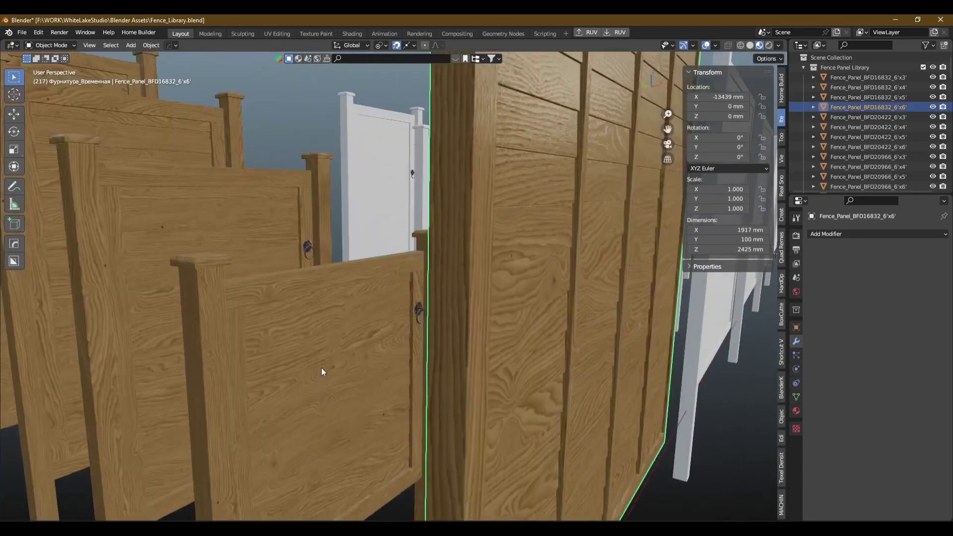
{"action": "mouse_move", "coordinate": [322, 372]}
{"action": "middle_mouse_down"}
{"action": "mouse_move", "coordinate": [320, 271]}
{"action": "mouse_move", "coordinate": [382, 271]}
{"action": "mouse_move", "coordinate": [440, 252]}
{"action": "mouse_move", "coordinate": [502, 254]}
{"action": "mouse_move", "coordinate": [366, 279]}
{"action": "mouse_move", "coordinate": [327, 336]}
{"action": "mouse_move", "coordinate": [334, 351]}
{"action": "mouse_move", "coordinate": [319, 352]}
{"action": "middle_mouse_up"}
Save Fence_Library.blend.
{"action": "key", "text": "ctrl+s"}
{"action": "scroll", "coordinate": [320, 266], "scroll_direction": "down", "scroll_amount": 4}
{"action": "scroll", "coordinate": [320, 266], "scroll_direction": "down", "scroll_amount": 3}
{"action": "scroll", "coordinate": [231, 385], "scroll_direction": "down", "scroll_amount": 2}
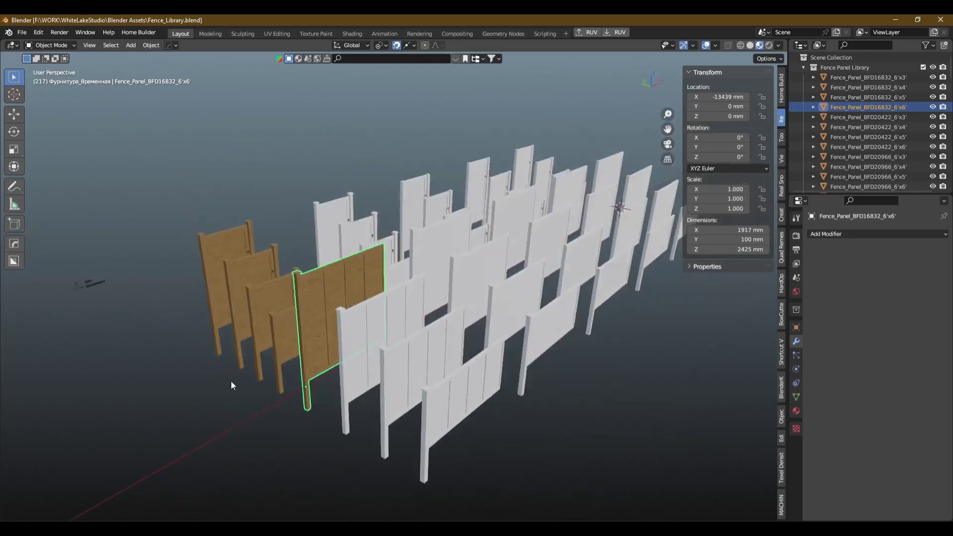